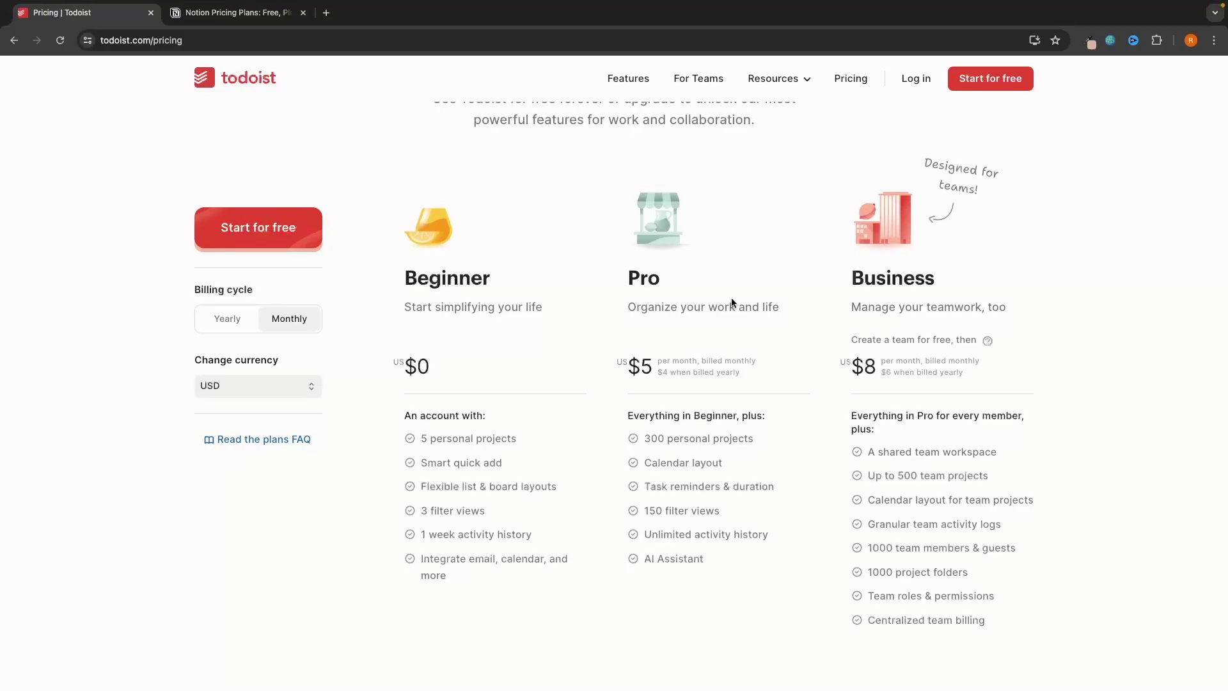
Compare the plan prices and included features on the Todoist and Notion pricing pages
{"action": "key", "text": "ctrl+Tab"}
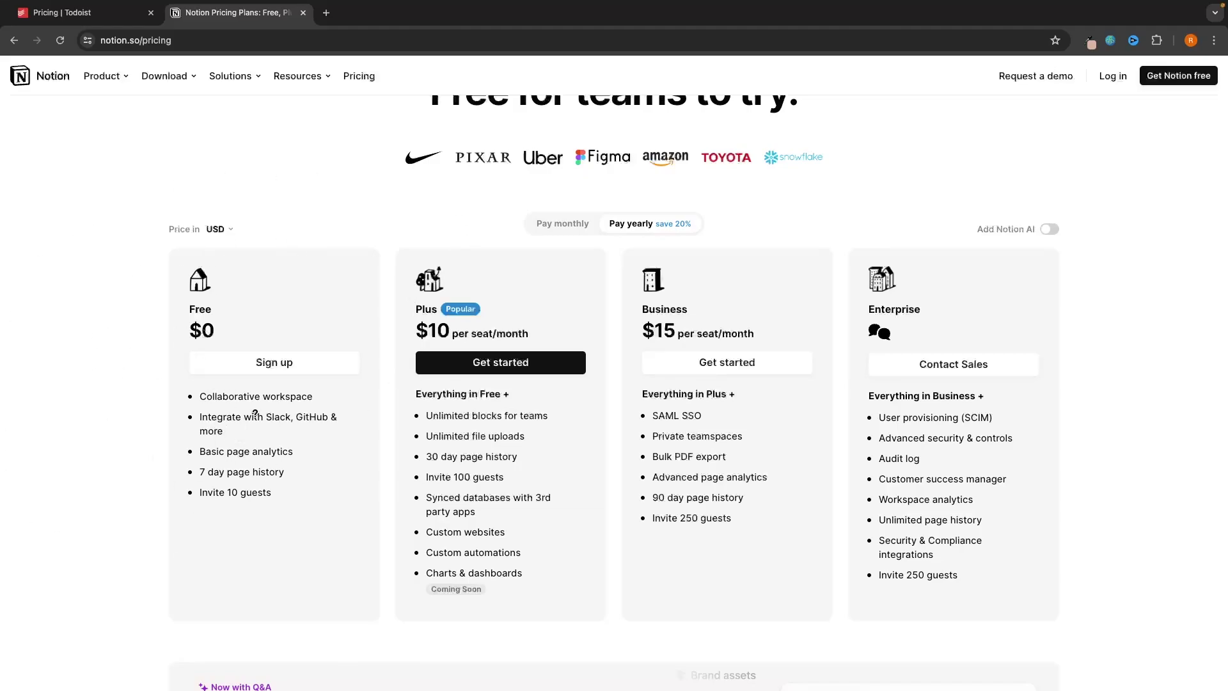
{"action": "key", "text": "ctrl+shift+Tab"}
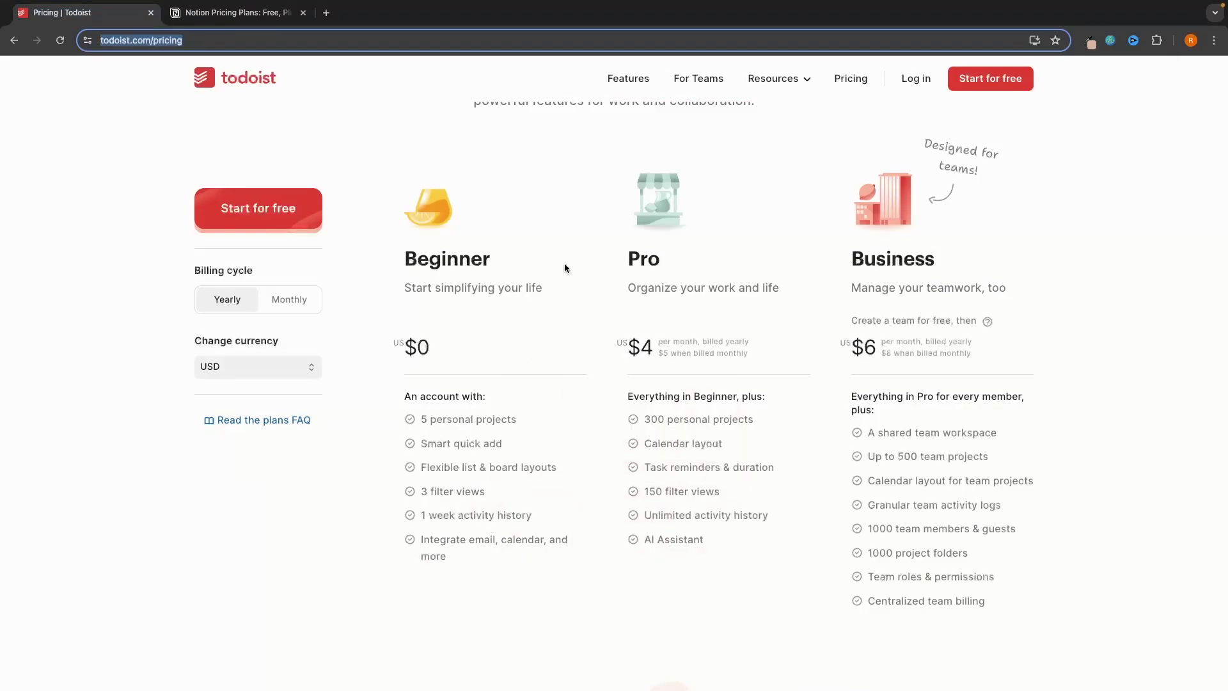
{"action": "left_click", "coordinate": [510, 364]}
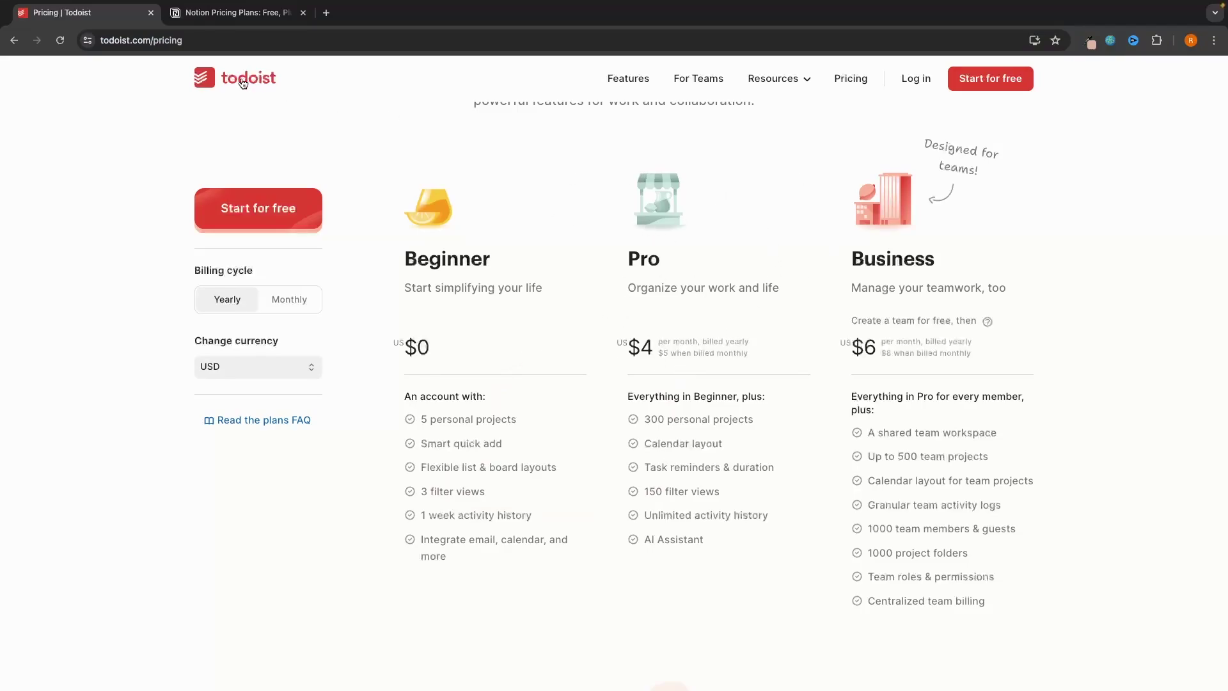
{"action": "left_click_drag", "start_coordinate": [616, 346], "coordinate": [701, 345]}
{"action": "left_click_drag", "start_coordinate": [841, 345], "coordinate": [945, 352]}
{"action": "key", "text": "ctrl+Tab"}
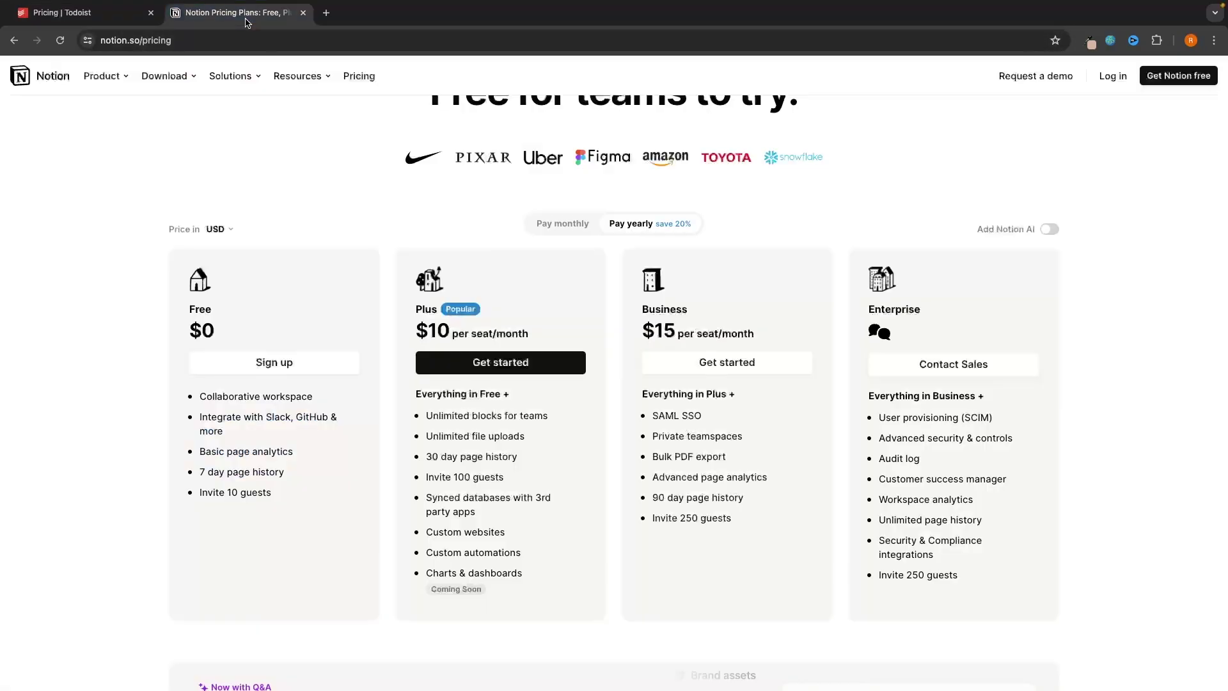
{"action": "scroll", "coordinate": [401, 198], "scroll_direction": "down", "scroll_amount": 2}
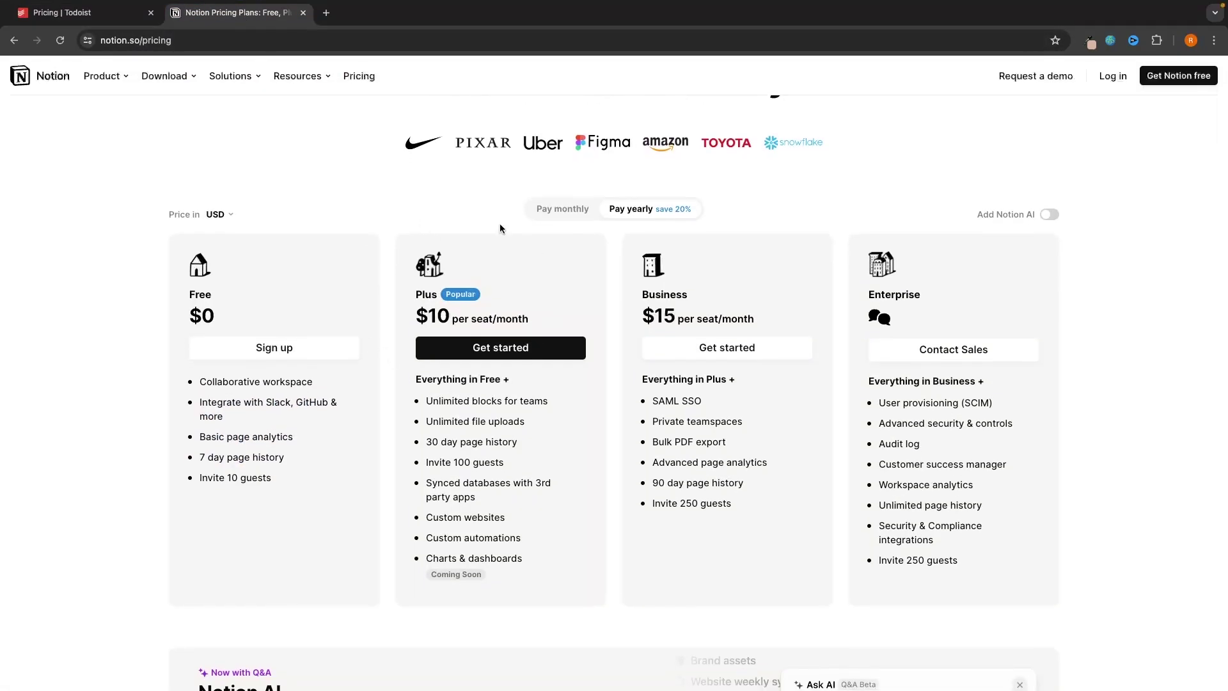
{"action": "mouse_move", "coordinate": [476, 414]}
{"action": "key", "text": "ctrl+shift+Tab"}
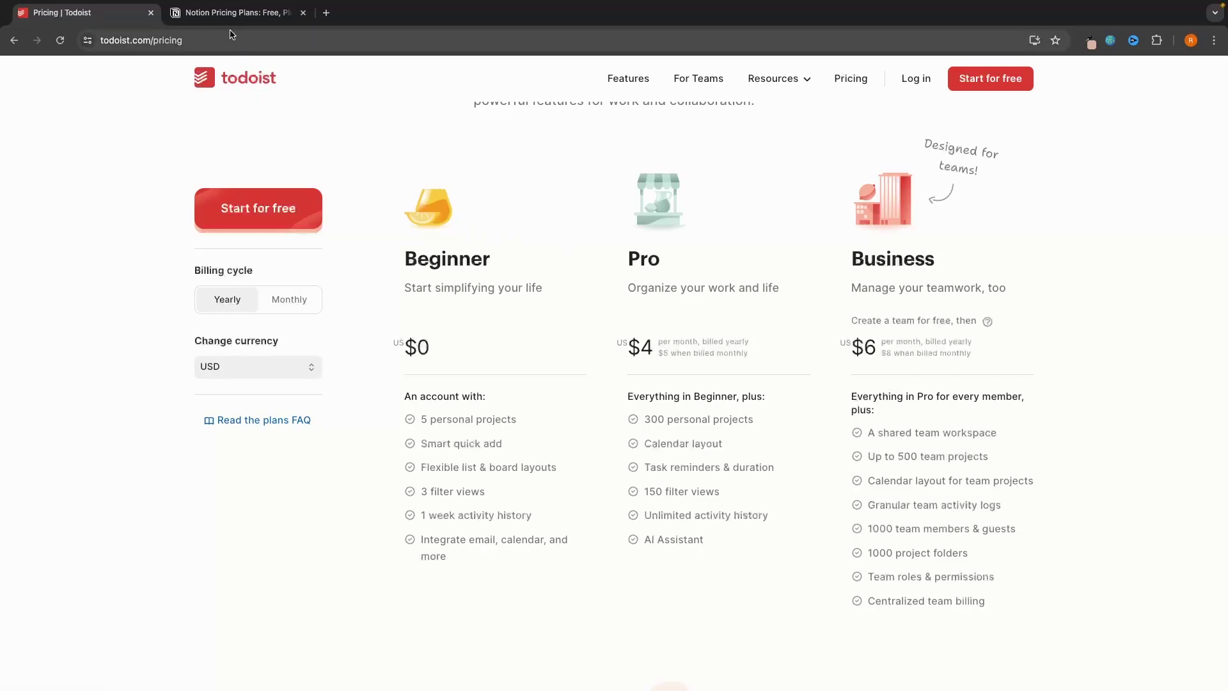
{"action": "left_click", "coordinate": [243, 13]}
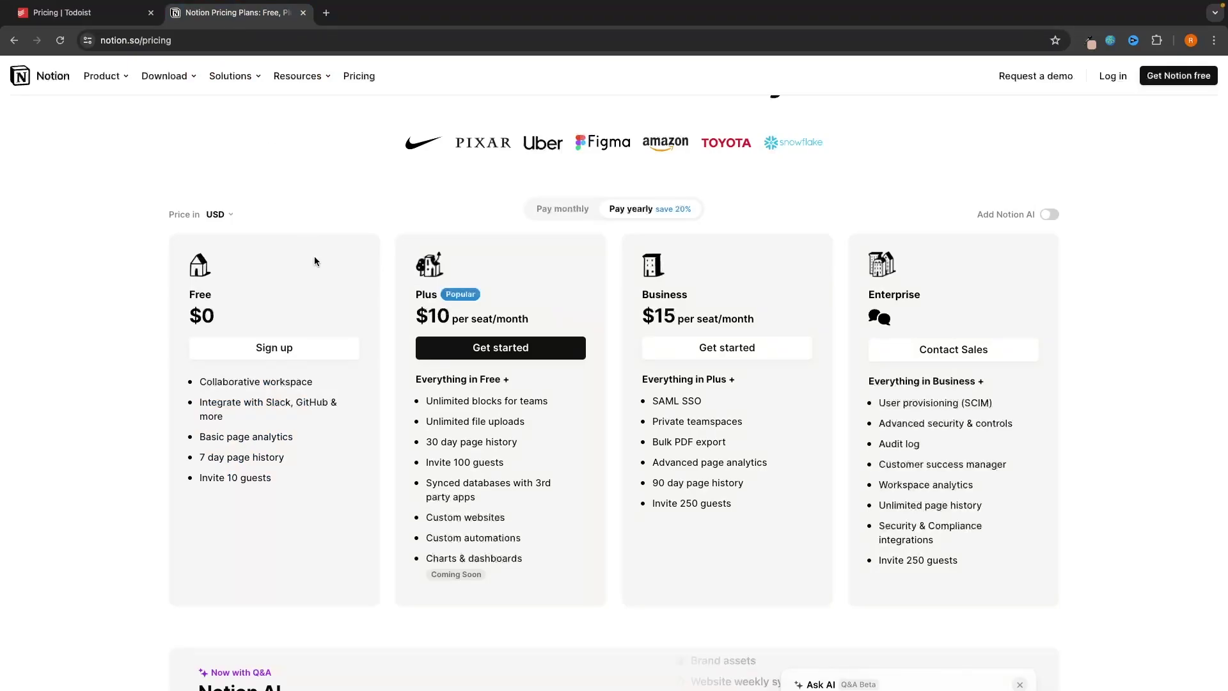
{"action": "left_click", "coordinate": [83, 13]}
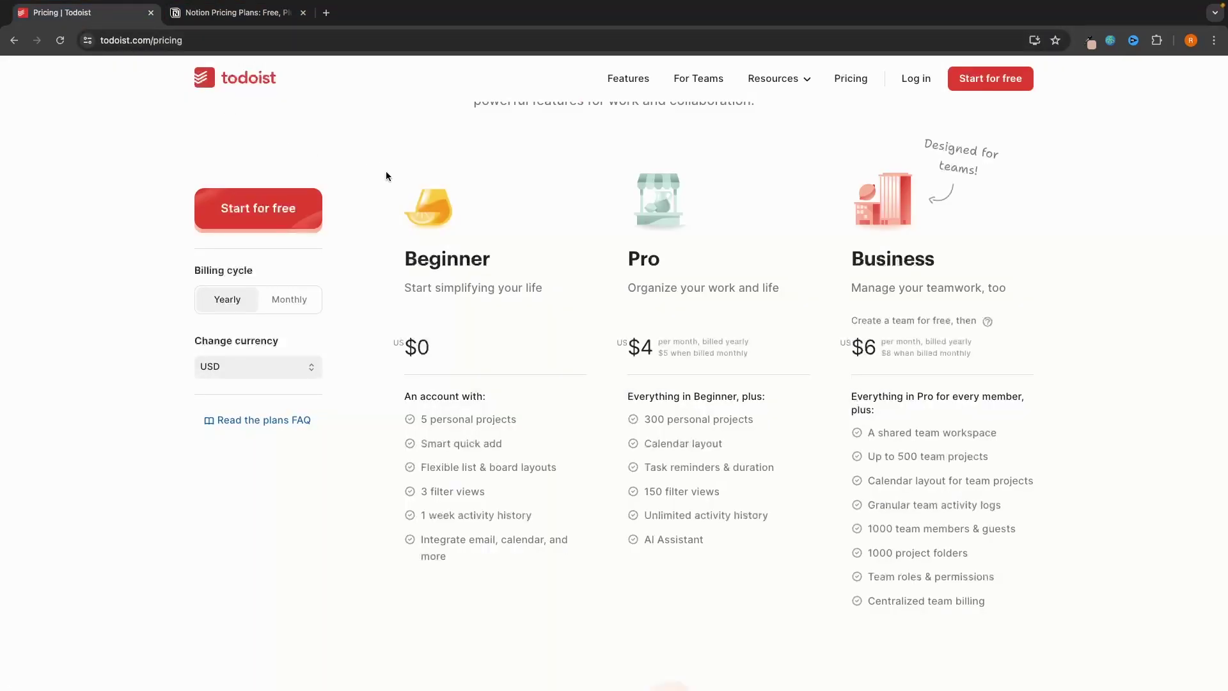
{"action": "mouse_move", "coordinate": [737, 446]}
Open the Todoist login, and compare the Notion home page with Todoist's Today view
{"action": "left_click", "coordinate": [908, 83]}
{"action": "left_click", "coordinate": [204, 13]}
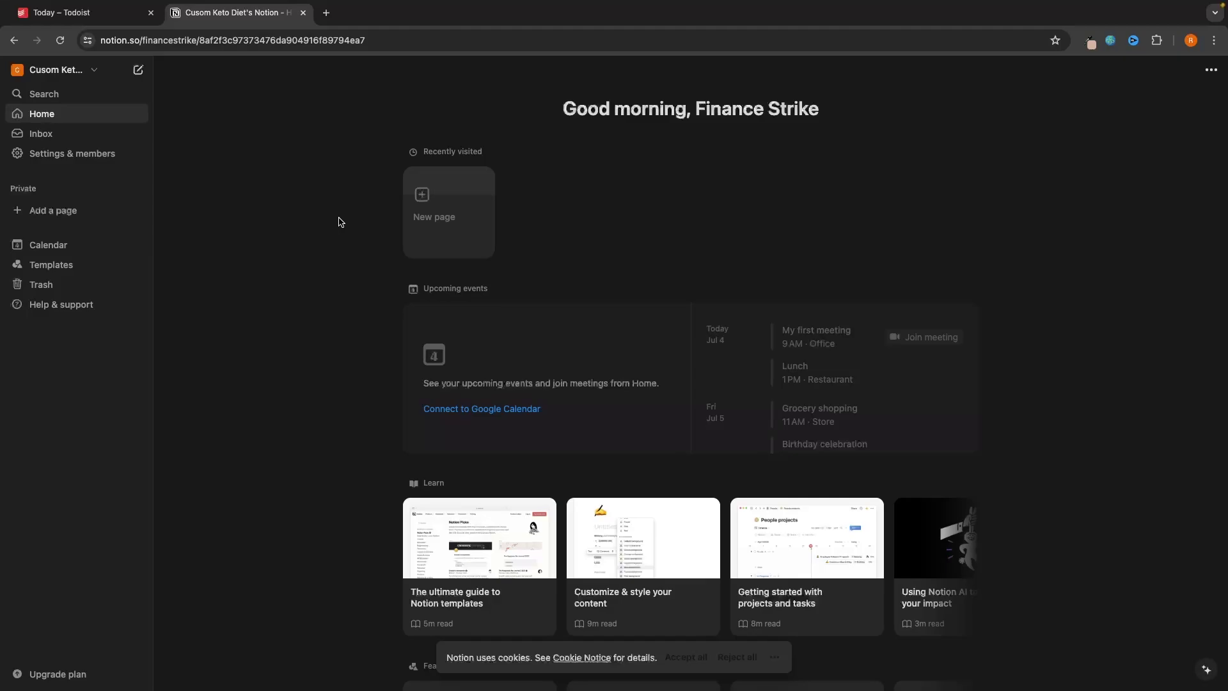
{"action": "left_click", "coordinate": [121, 14]}
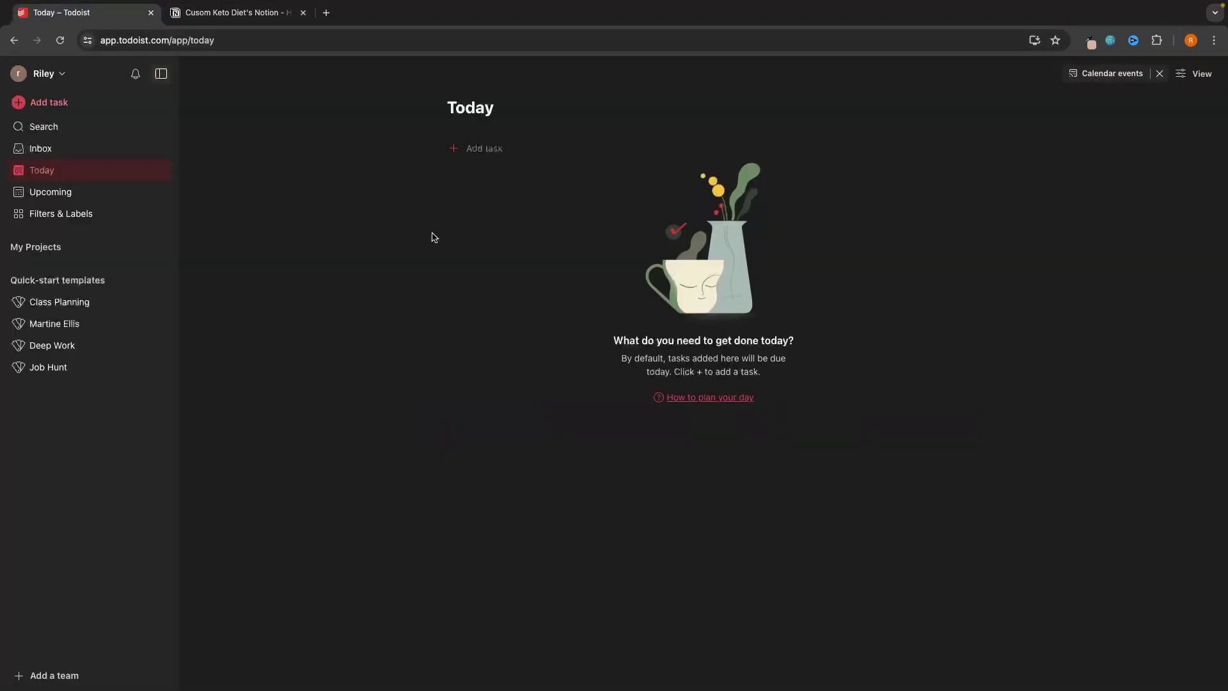
{"action": "left_click", "coordinate": [237, 12]}
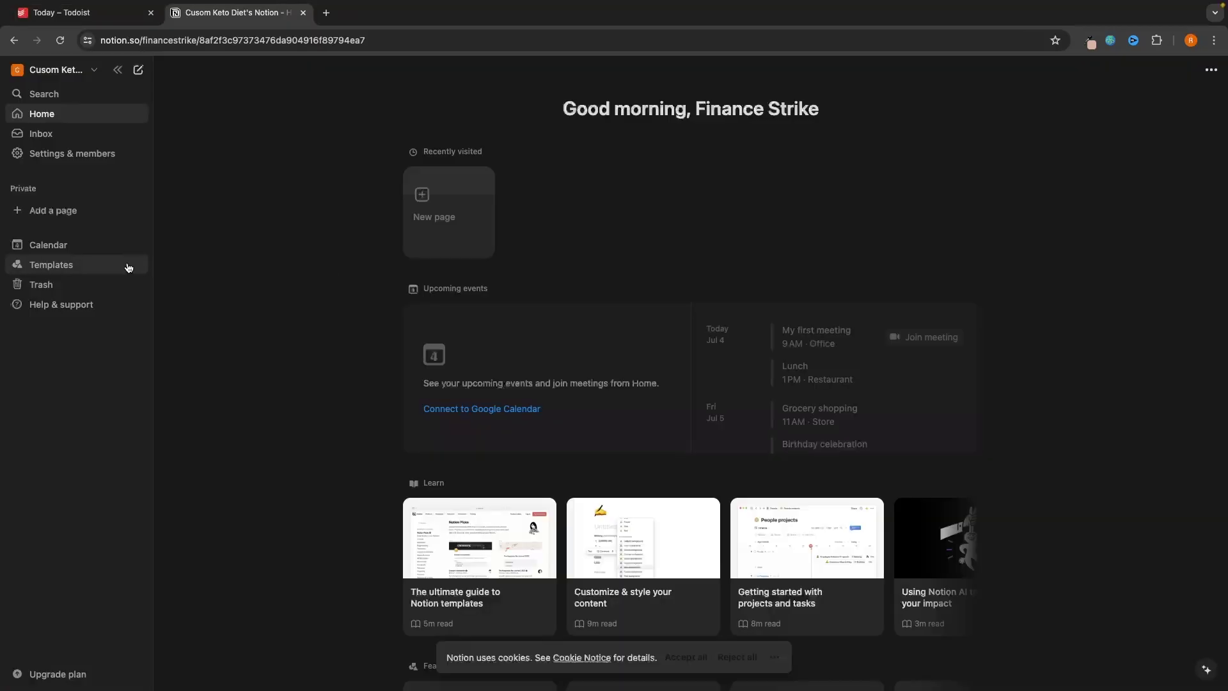
Open Notion's template gallery and preview the Design Portfolio, Investor update and Pitch deck templates
{"action": "left_click", "coordinate": [128, 266]}
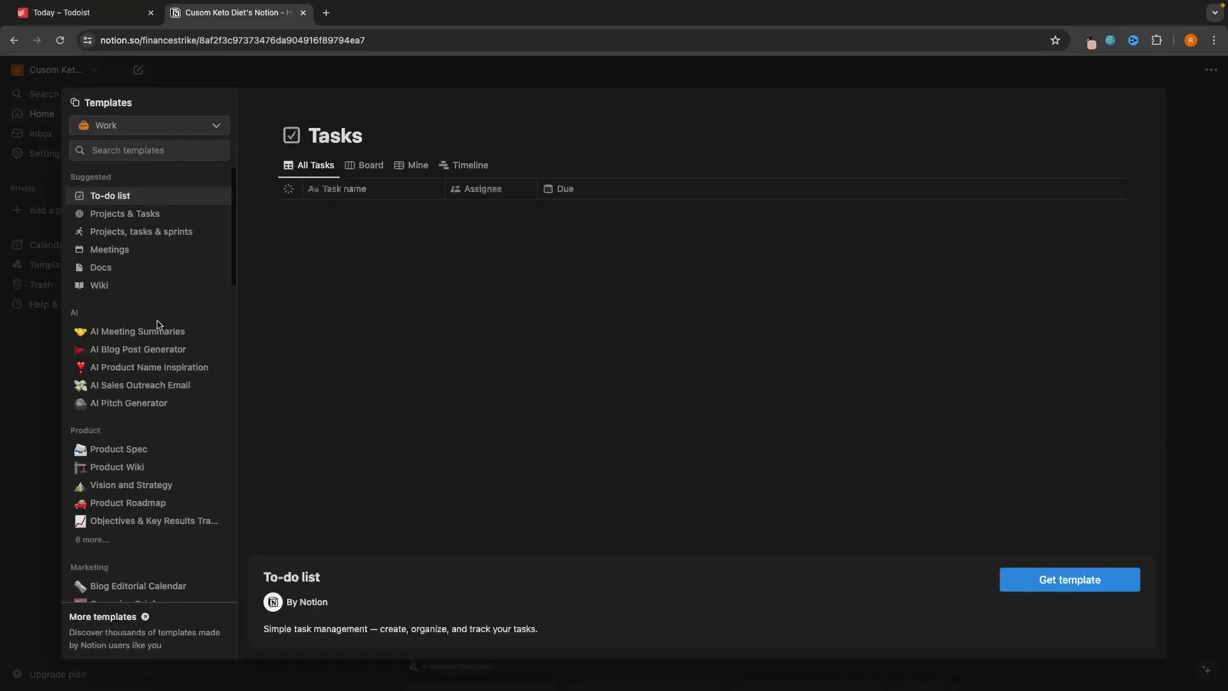
{"action": "scroll", "coordinate": [158, 327], "scroll_direction": "down", "scroll_amount": 3}
{"action": "scroll", "coordinate": [159, 326], "scroll_direction": "down", "scroll_amount": 5}
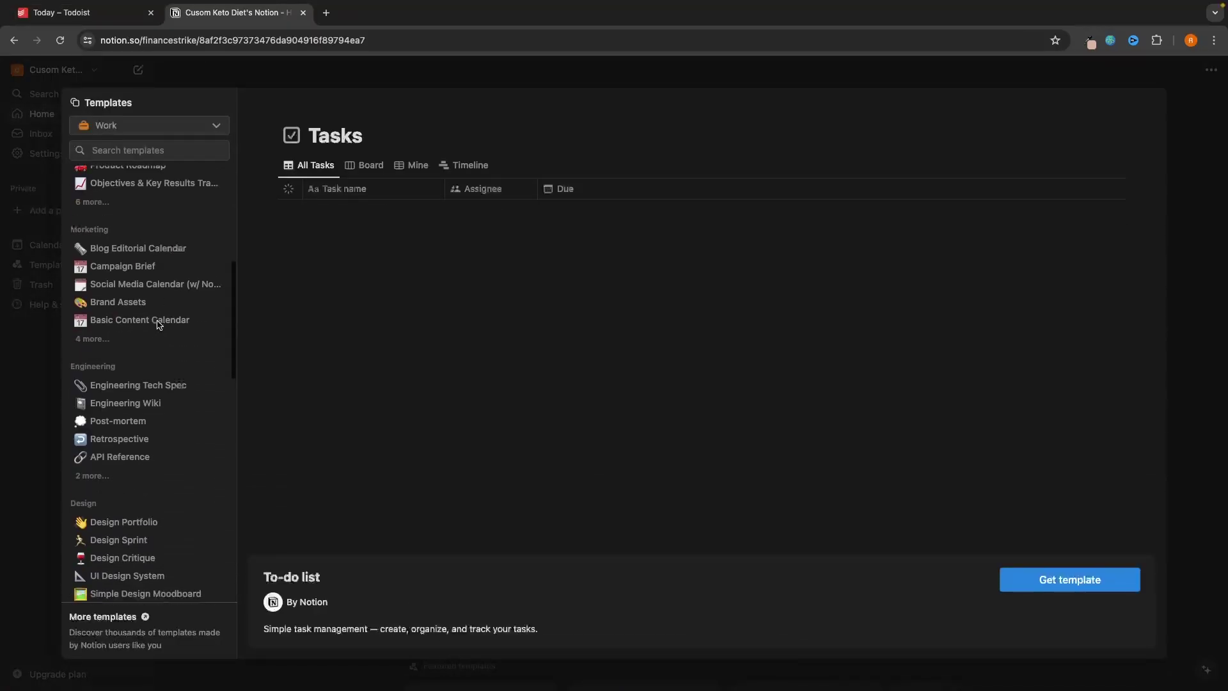
{"action": "left_click", "coordinate": [141, 385]}
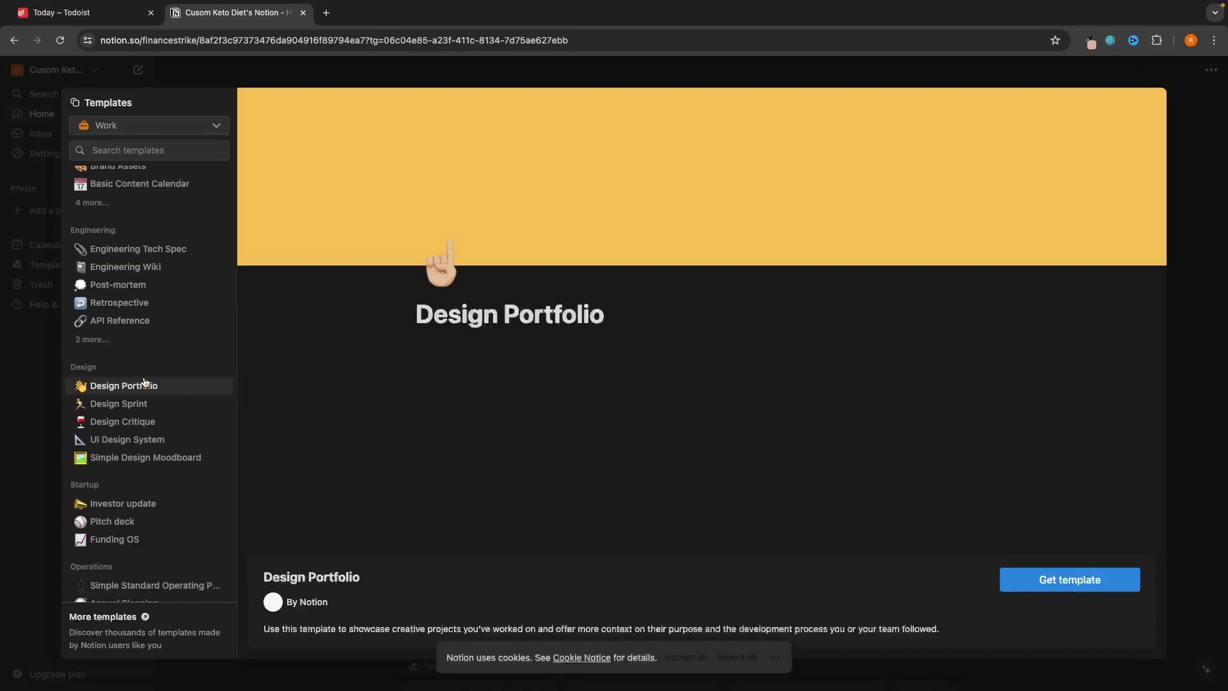
{"action": "scroll", "coordinate": [375, 333], "scroll_direction": "down", "scroll_amount": 1}
{"action": "scroll", "coordinate": [374, 333], "scroll_direction": "down", "scroll_amount": 3}
{"action": "scroll", "coordinate": [173, 416], "scroll_direction": "down", "scroll_amount": 2}
{"action": "left_click", "coordinate": [123, 389]}
{"action": "left_click", "coordinate": [112, 407]}
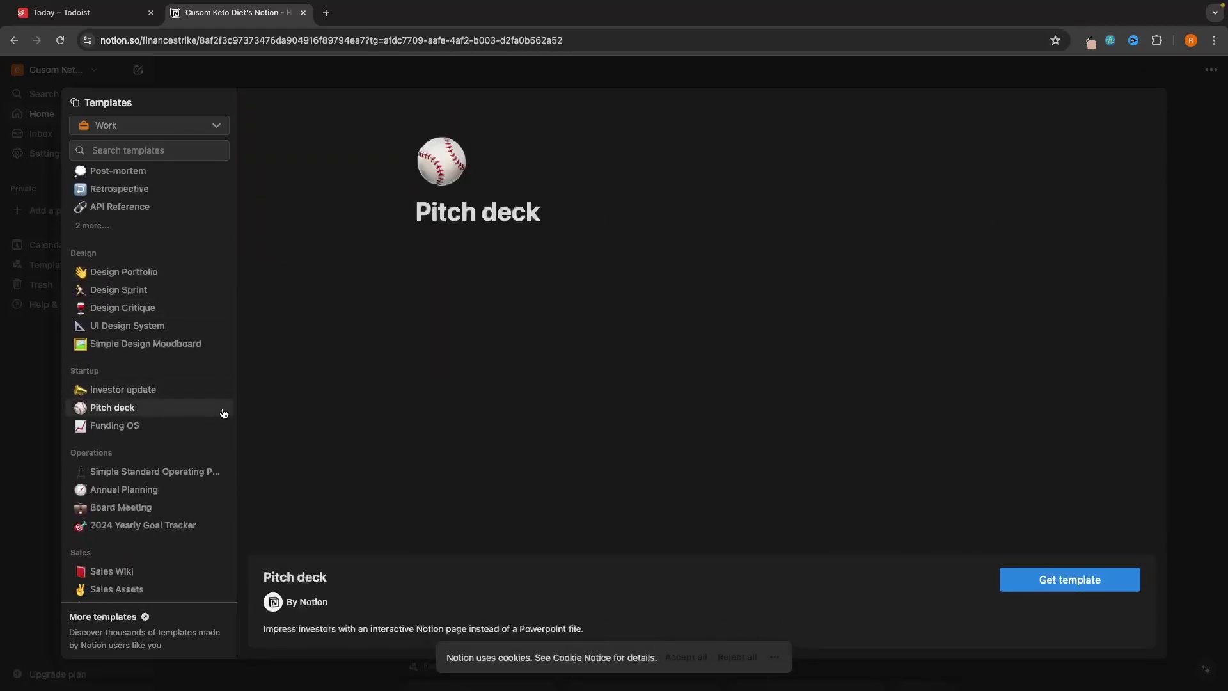
Preview the Sales Assets and Sales CRM templates, and close the Notion template gallery
{"action": "scroll", "coordinate": [128, 416], "scroll_direction": "down", "scroll_amount": 2}
{"action": "left_click", "coordinate": [124, 490]}
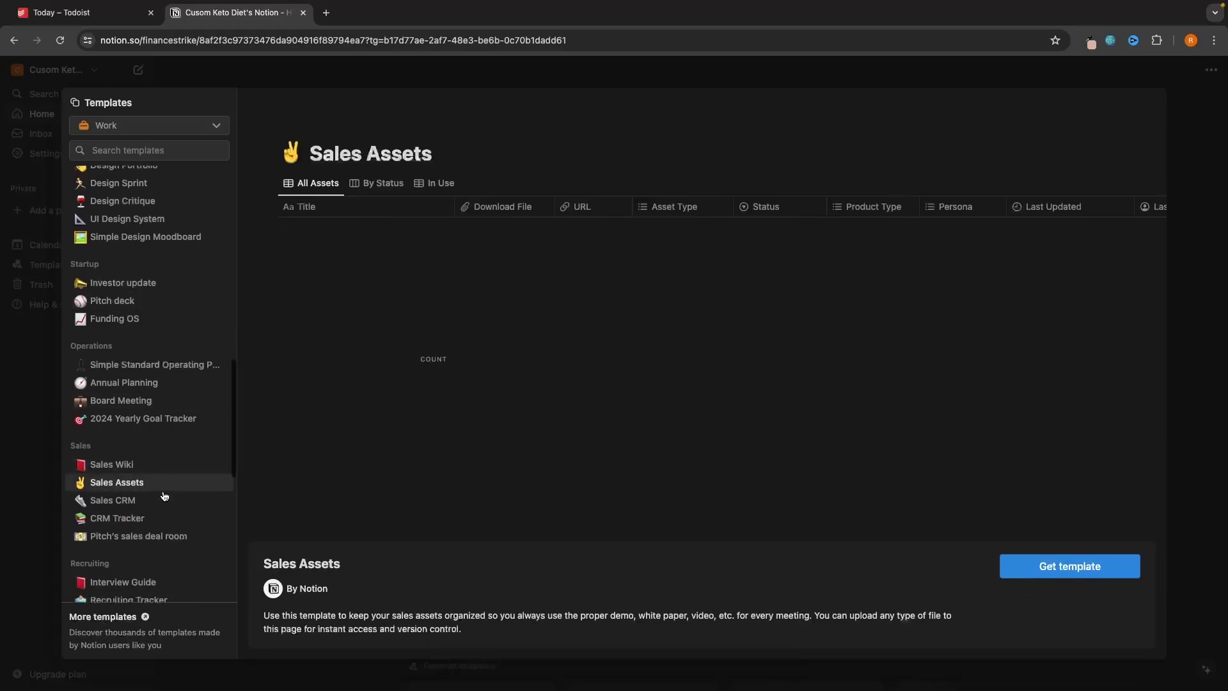
{"action": "scroll", "coordinate": [153, 506], "scroll_direction": "down", "scroll_amount": 1}
{"action": "left_click", "coordinate": [200, 483]}
{"action": "scroll", "coordinate": [200, 483], "scroll_direction": "down", "scroll_amount": 4}
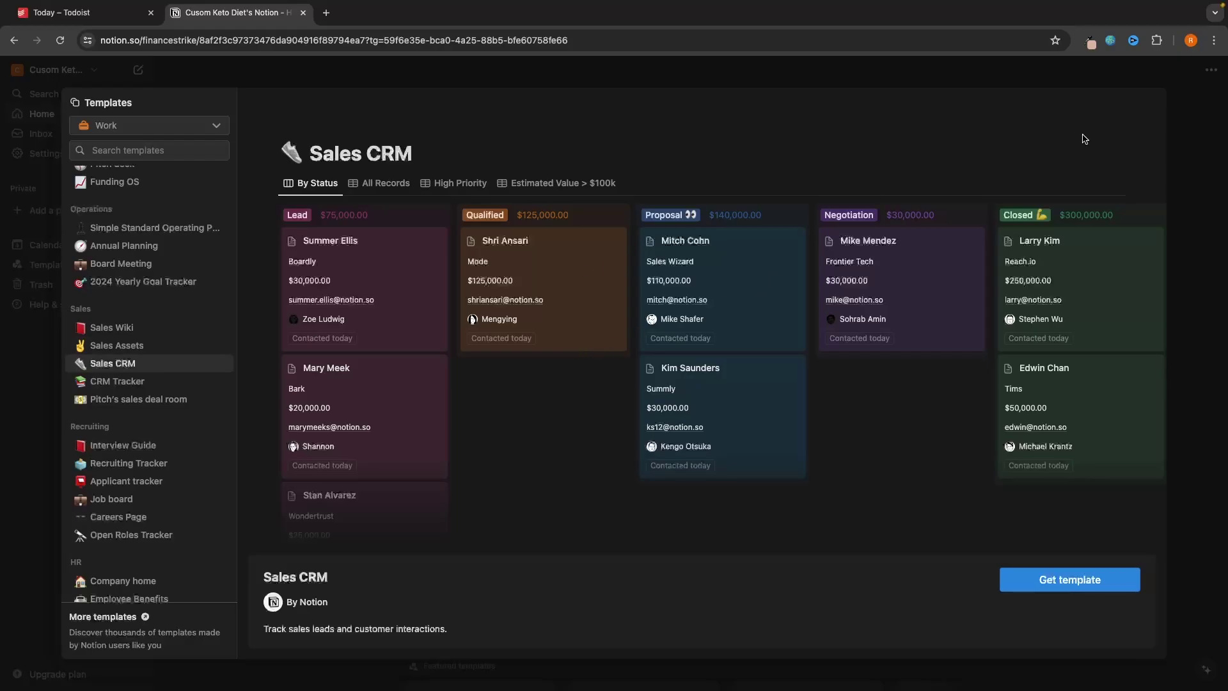
{"action": "left_click", "coordinate": [1214, 161]}
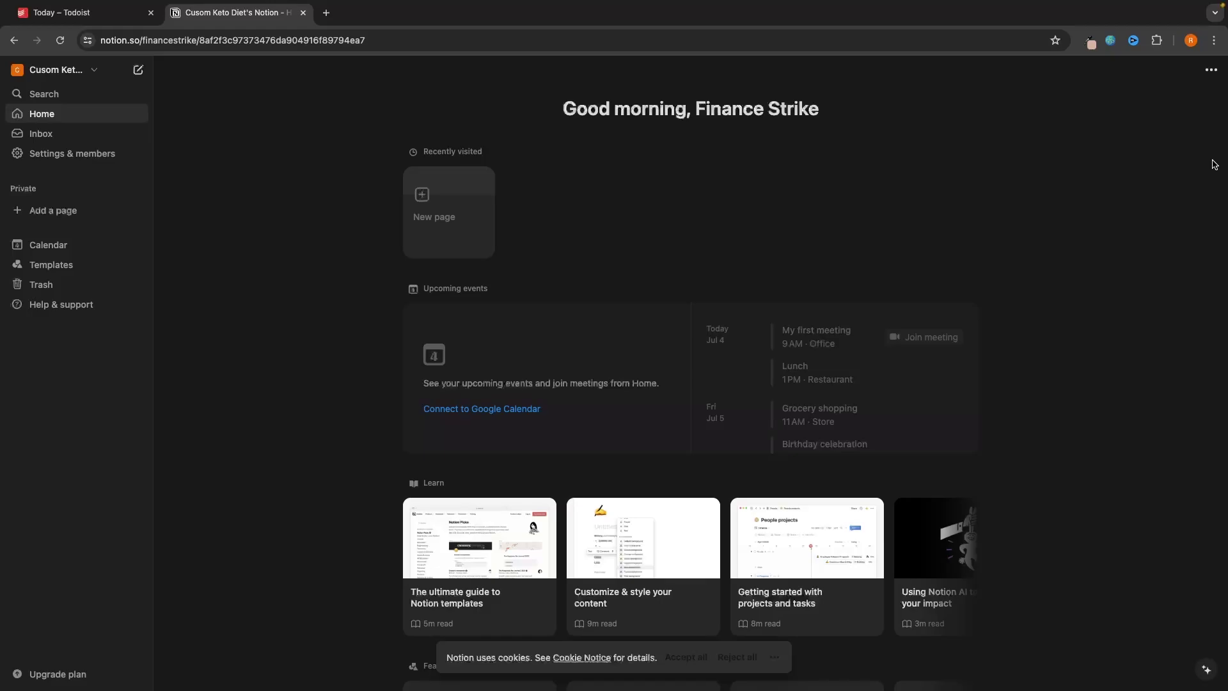
Switch to Todoist, open its project template gallery and look through the featured categories down to Marketing & Sales
{"action": "key", "text": "ctrl+shift+Tab"}
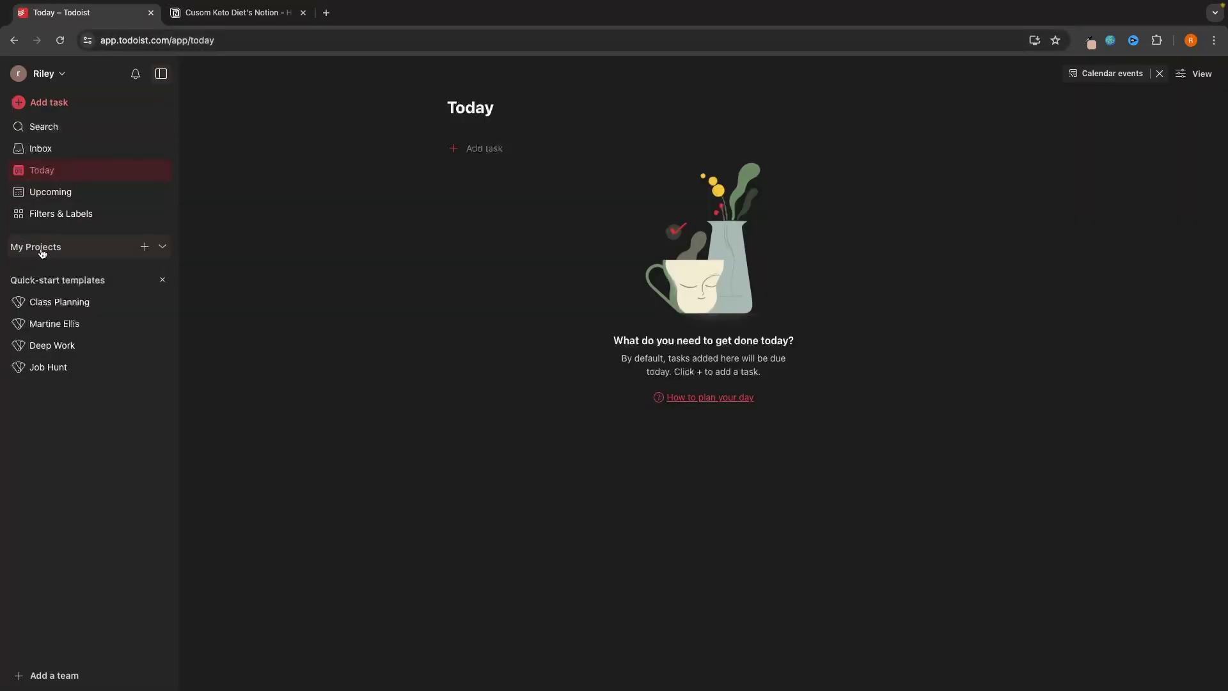
{"action": "left_click", "coordinate": [146, 248]}
{"action": "left_click", "coordinate": [182, 305]}
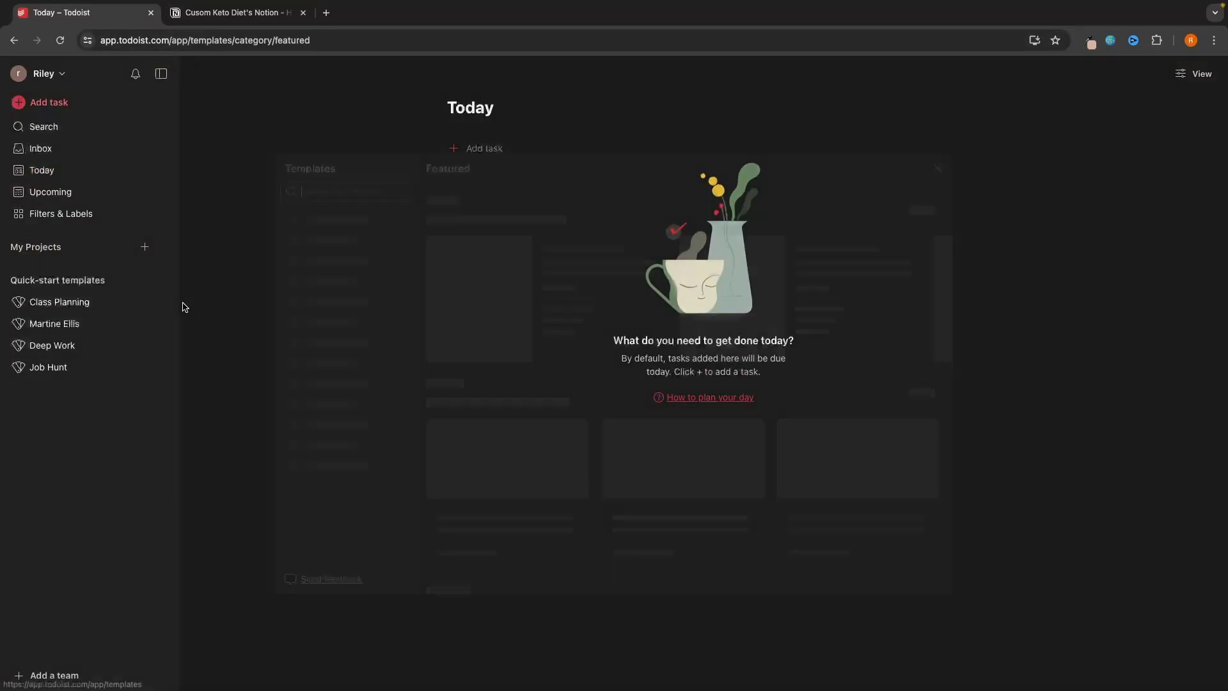
{"action": "scroll", "coordinate": [692, 324], "scroll_direction": "down", "scroll_amount": 5}
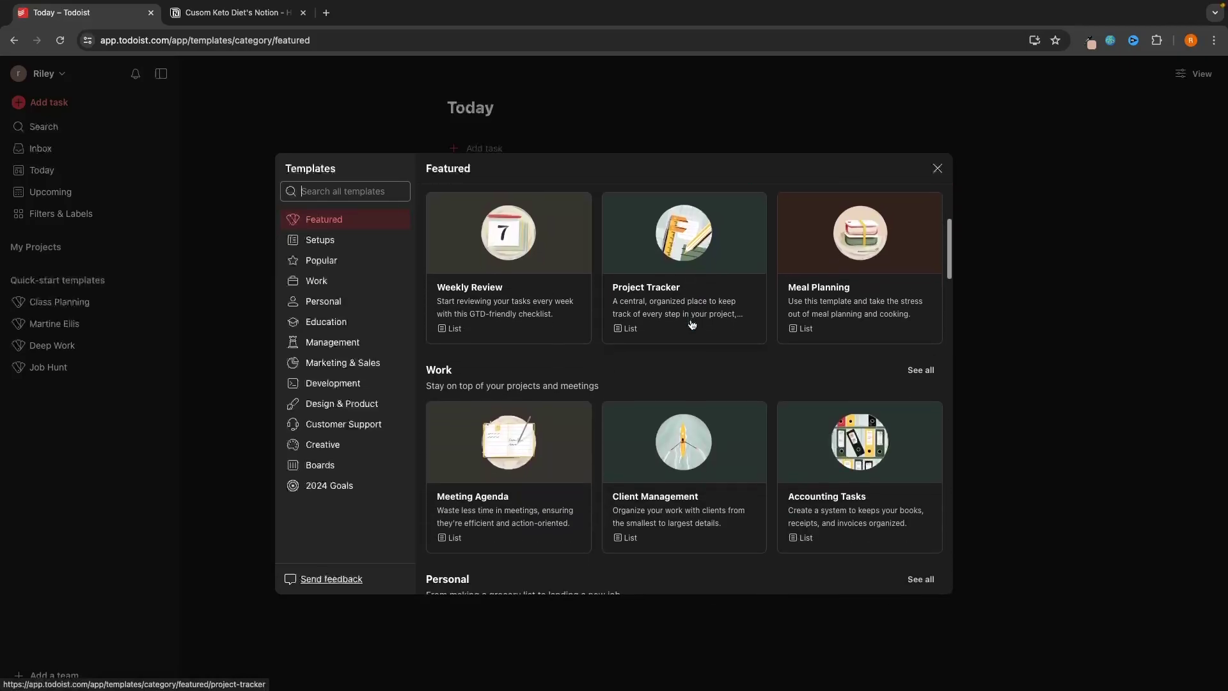
{"action": "scroll", "coordinate": [671, 326], "scroll_direction": "down", "scroll_amount": 4}
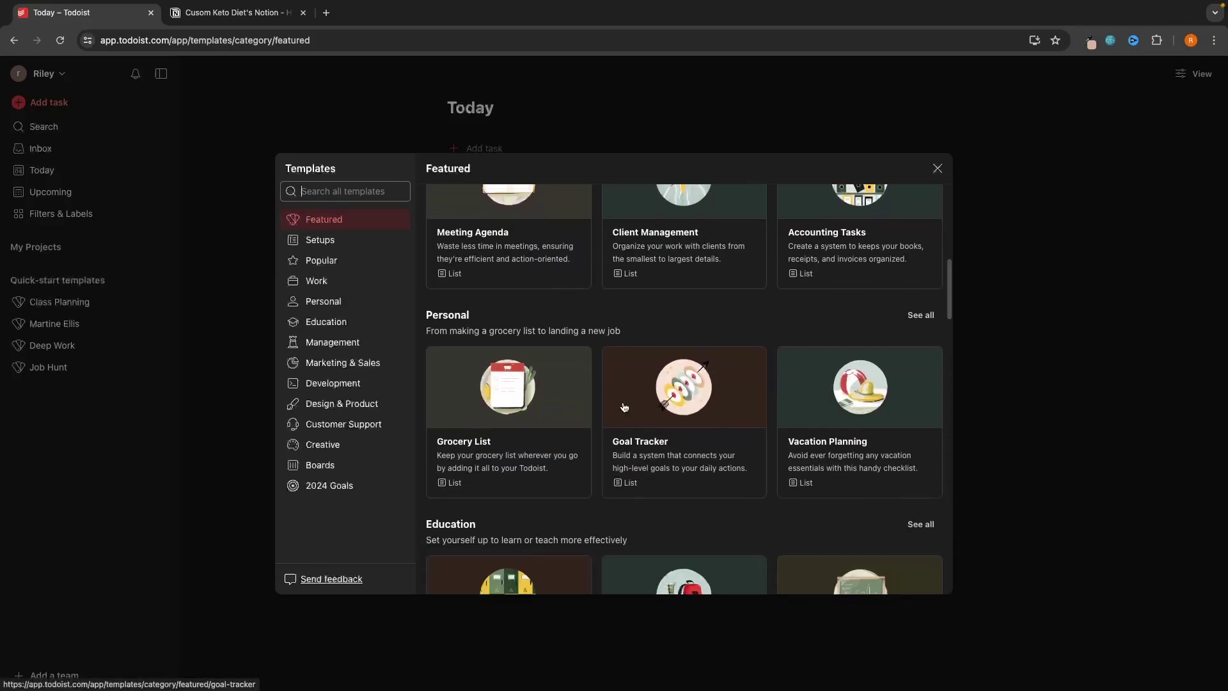
{"action": "scroll", "coordinate": [640, 384], "scroll_direction": "down", "scroll_amount": 2}
{"action": "scroll", "coordinate": [768, 410], "scroll_direction": "down", "scroll_amount": 2}
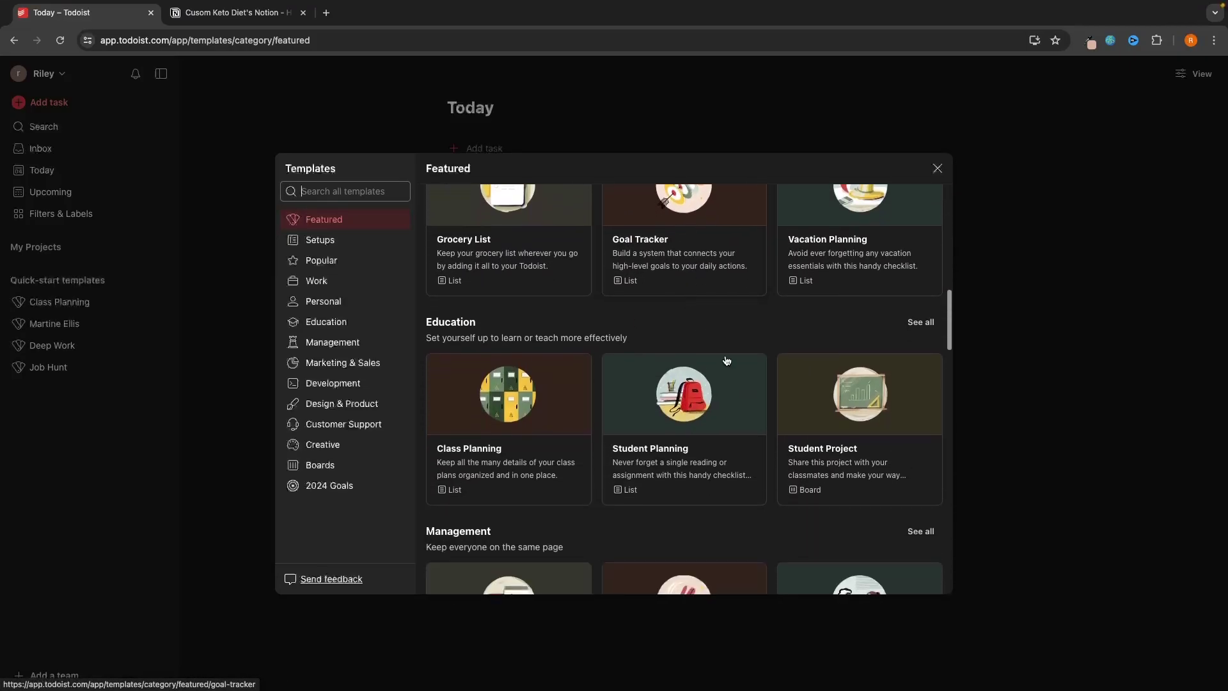
{"action": "scroll", "coordinate": [871, 415], "scroll_direction": "down", "scroll_amount": 3}
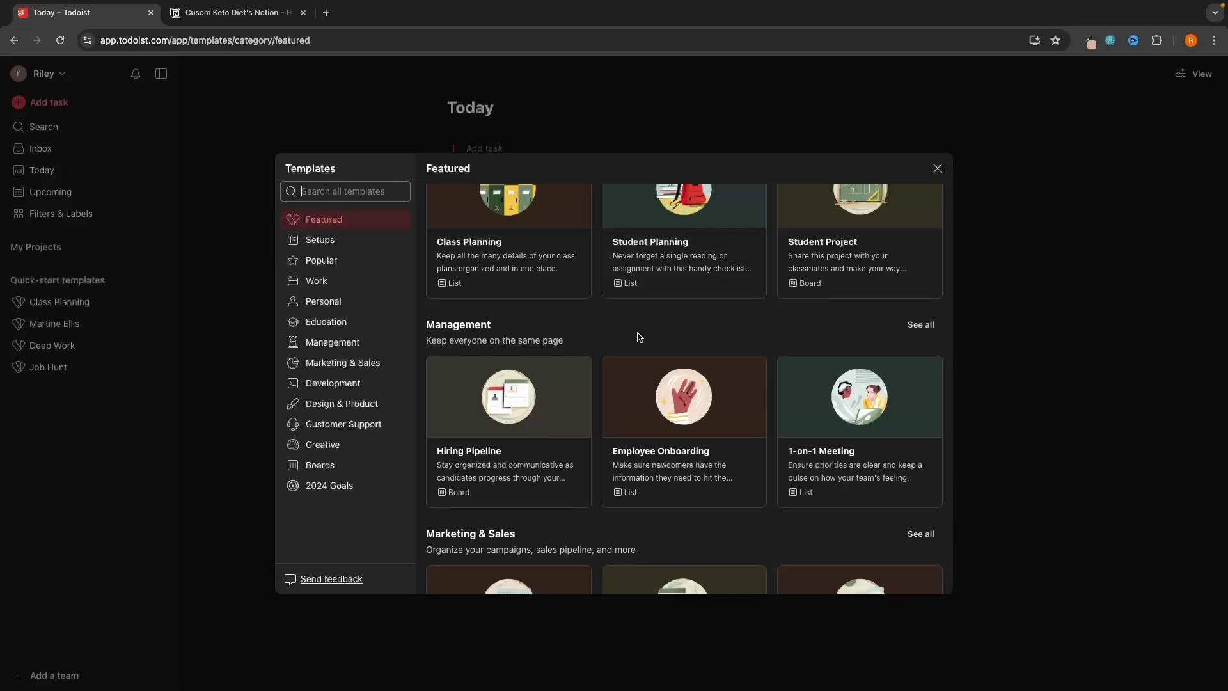
{"action": "scroll", "coordinate": [640, 337], "scroll_direction": "down", "scroll_amount": 4}
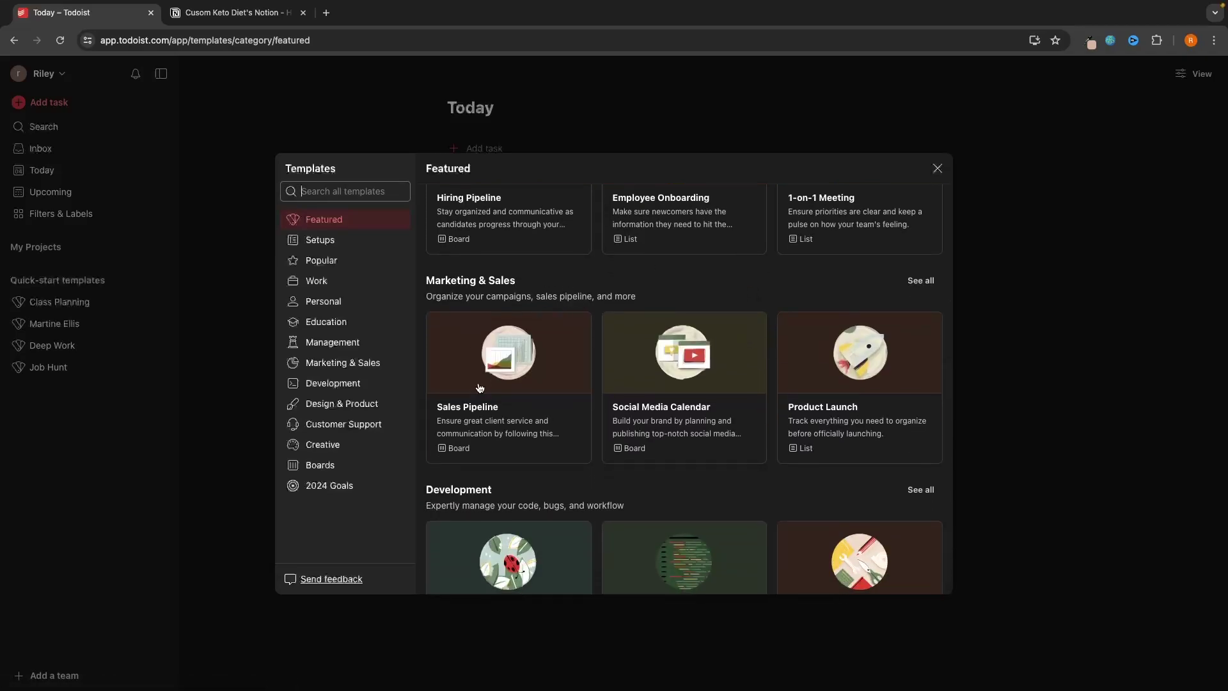
Open the Sales Pipeline template preview and examine all of its board columns
{"action": "left_click", "coordinate": [480, 388]}
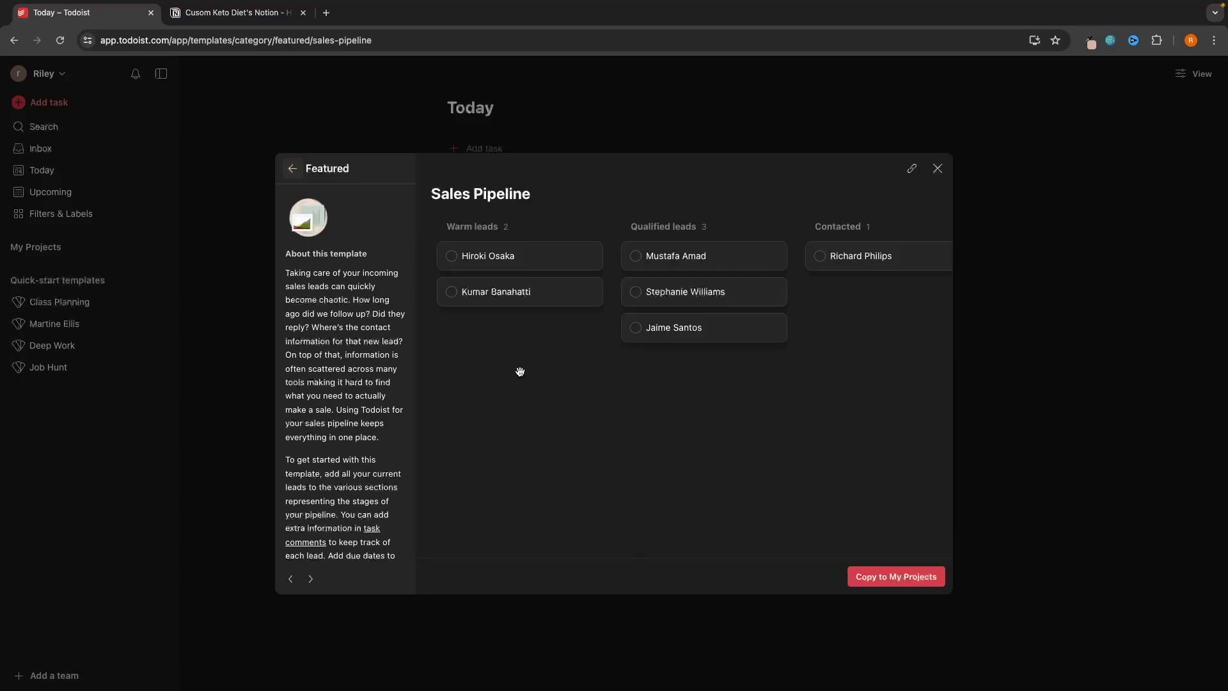
{"action": "scroll", "coordinate": [521, 371], "scroll_direction": "right", "scroll_amount": 4}
{"action": "scroll", "coordinate": [528, 371], "scroll_direction": "right", "scroll_amount": 5}
{"action": "scroll", "coordinate": [526, 367], "scroll_direction": "left", "scroll_amount": 10}
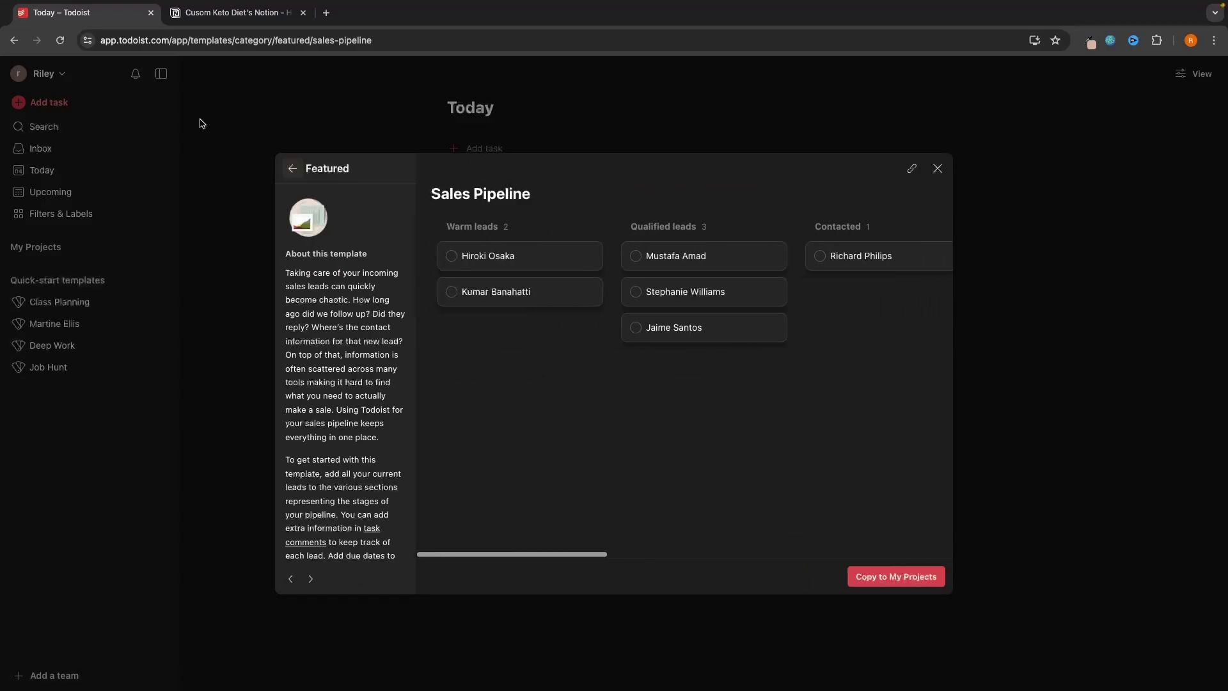
Switch to Notion, search its template gallery for "sales" and examine the Sales CRM template preview
{"action": "left_click", "coordinate": [233, 13]}
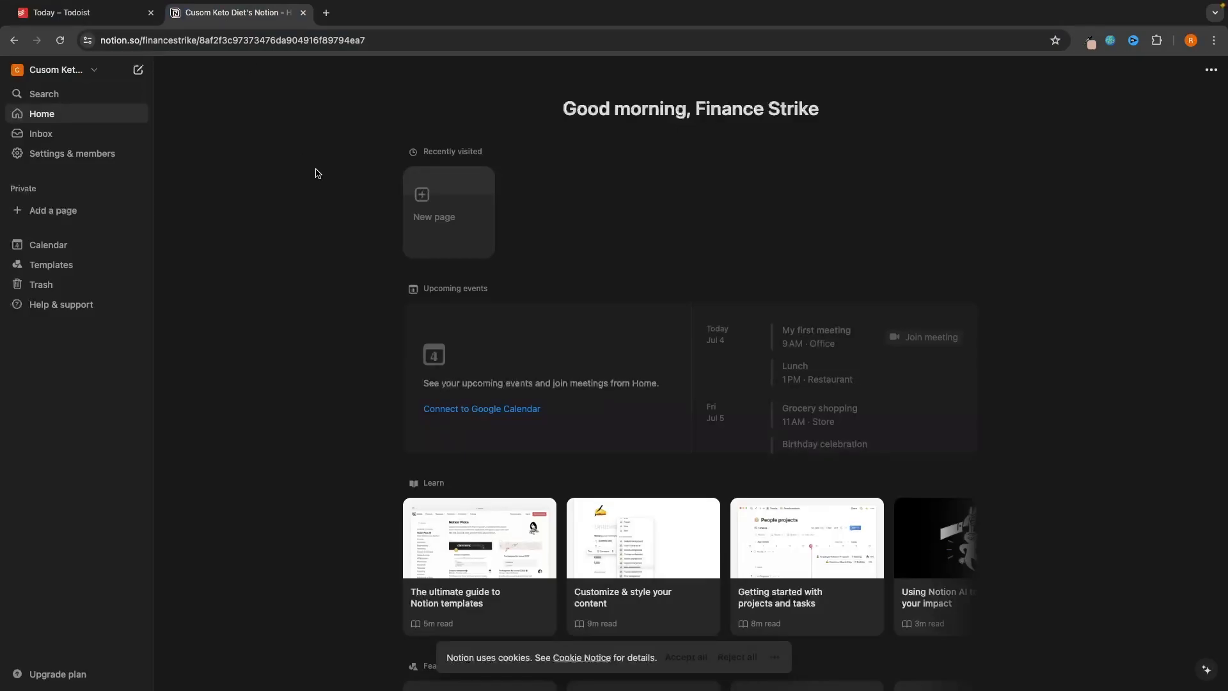
{"action": "left_click", "coordinate": [56, 265]}
{"action": "left_click", "coordinate": [160, 149]}
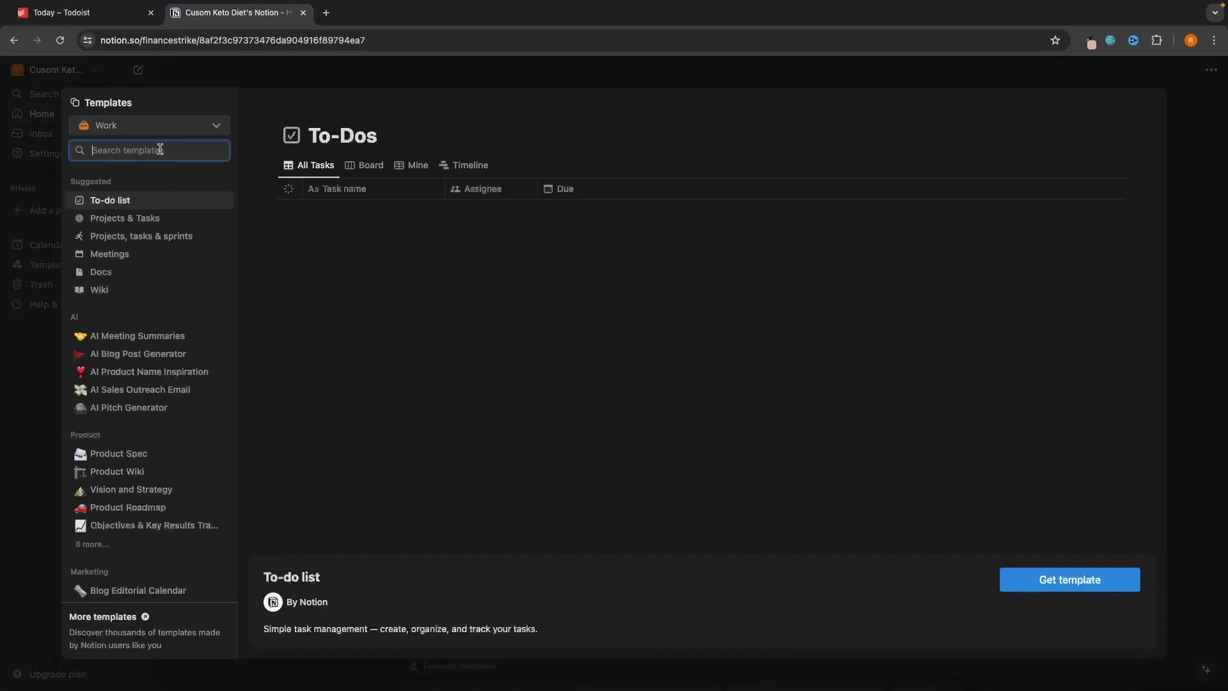
{"action": "type", "text": "sales"}
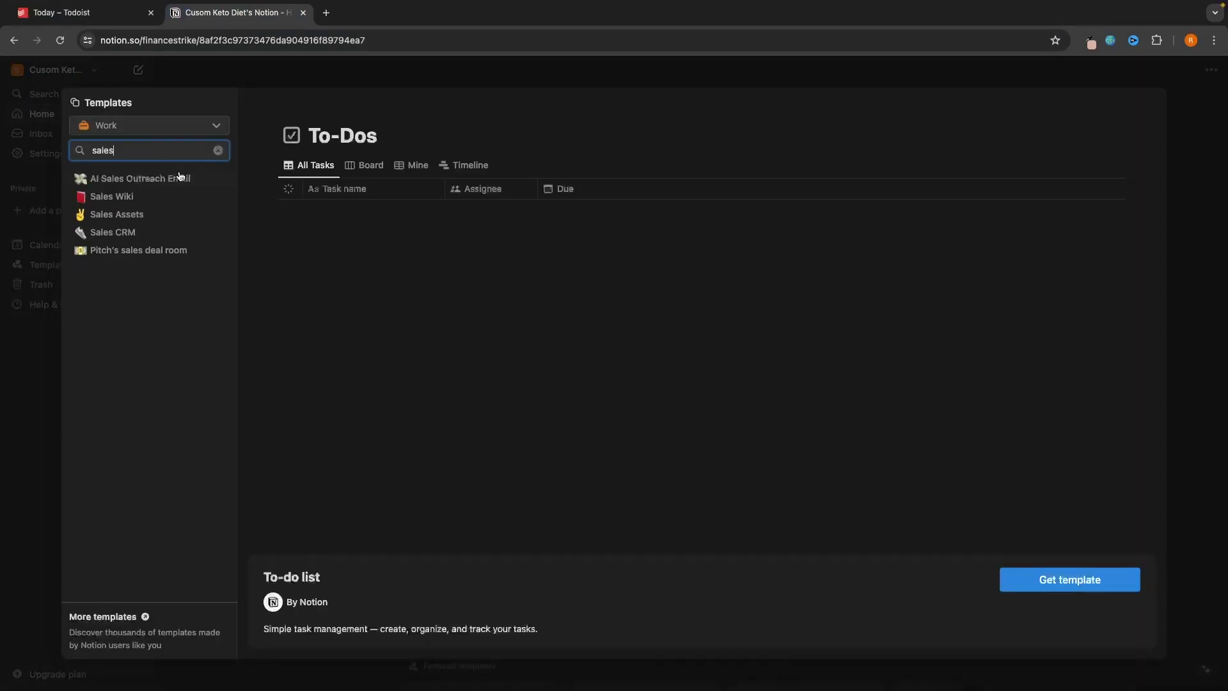
{"action": "left_click", "coordinate": [163, 236]}
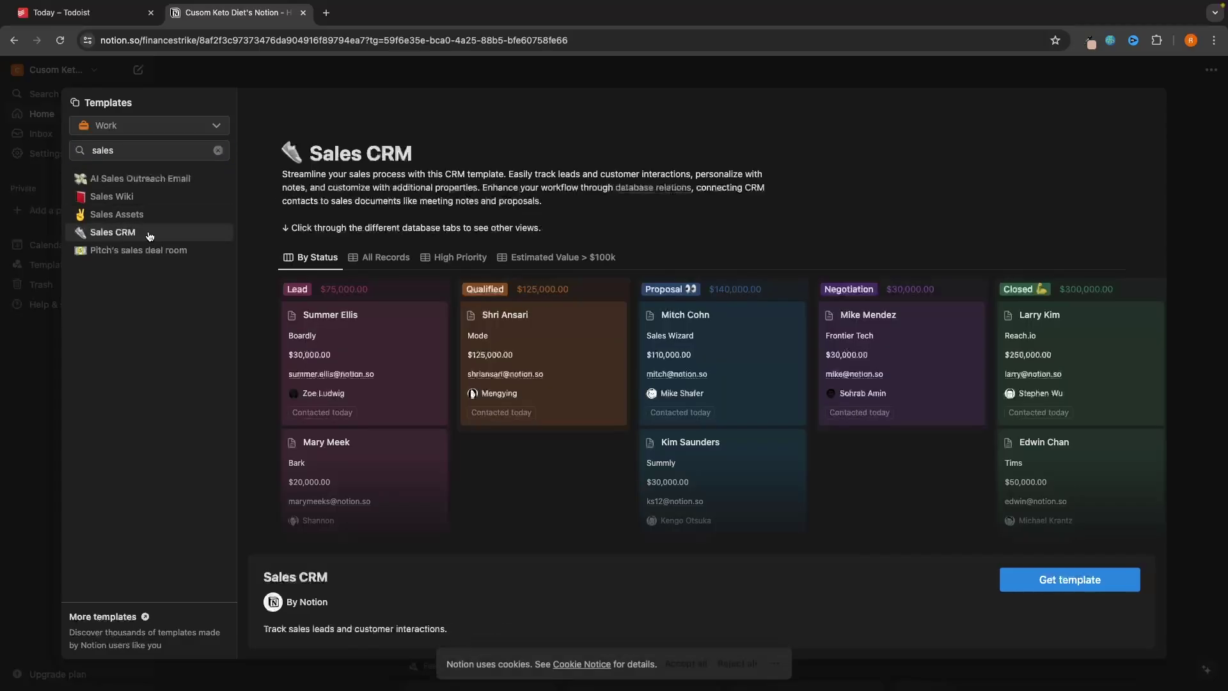
{"action": "scroll", "coordinate": [563, 370], "scroll_direction": "down", "scroll_amount": 2}
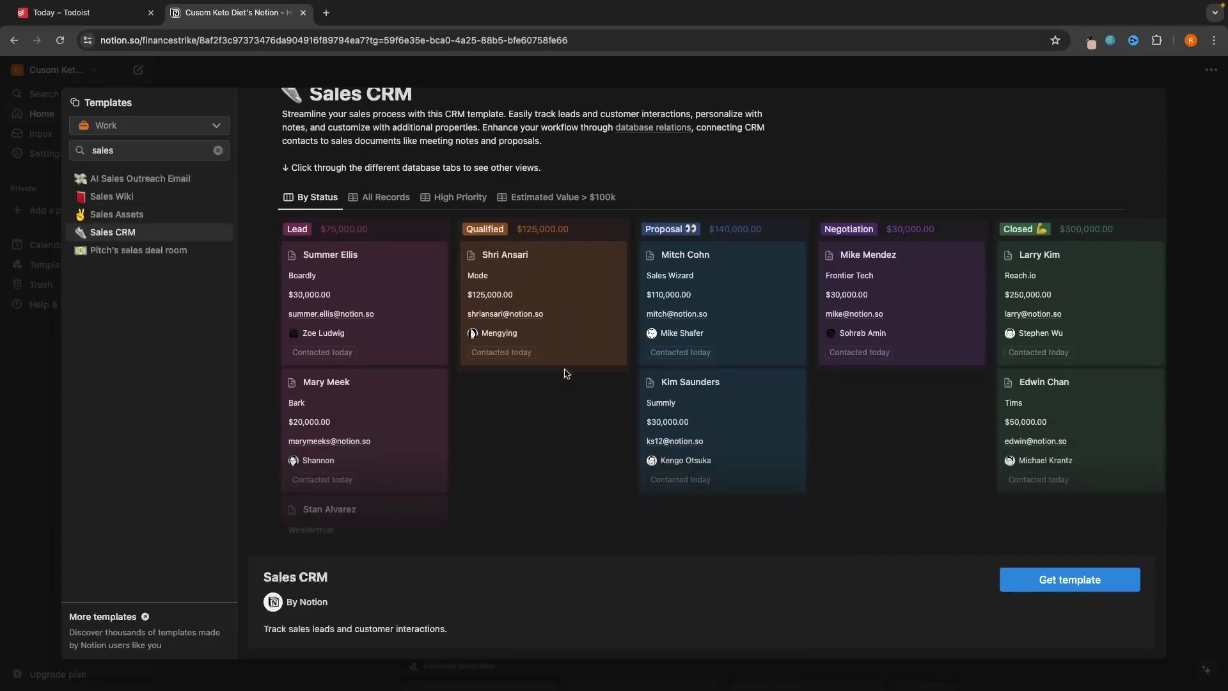
{"action": "scroll", "coordinate": [610, 225], "scroll_direction": "down", "scroll_amount": 2}
Return to Todoist and examine the stages of the Sales Pipeline template against Notion's Sales CRM
{"action": "key", "text": "ctrl+shift+Tab"}
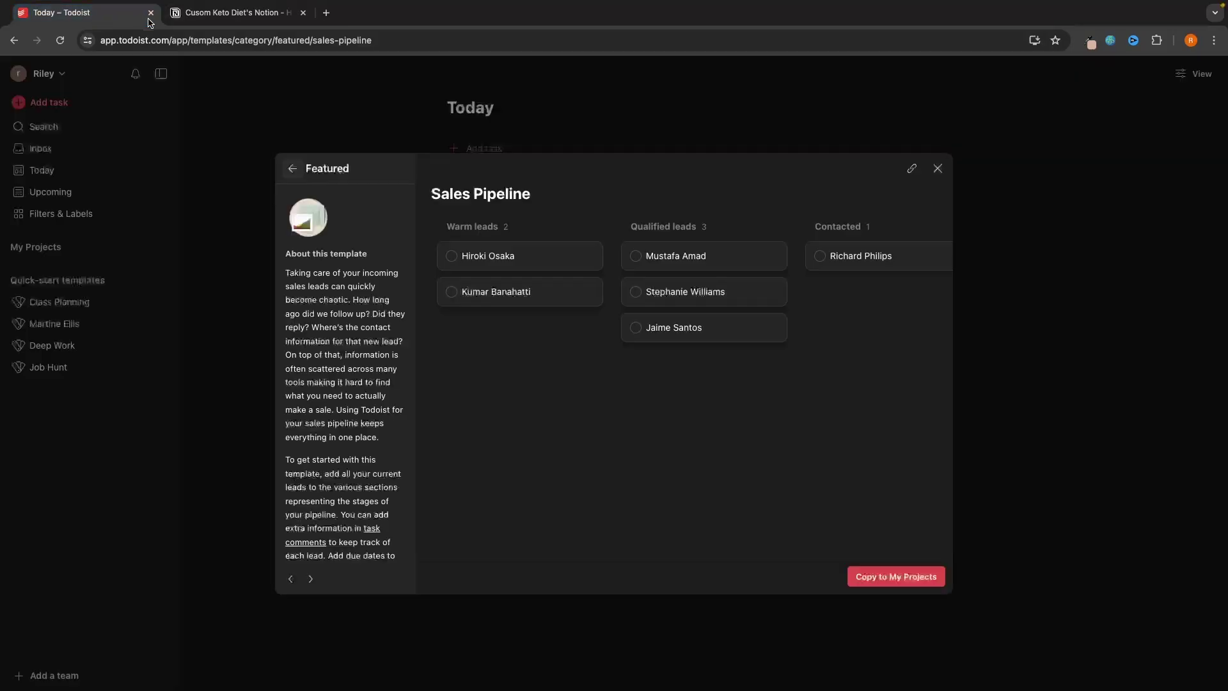
{"action": "scroll", "coordinate": [625, 291], "scroll_direction": "right", "scroll_amount": 6}
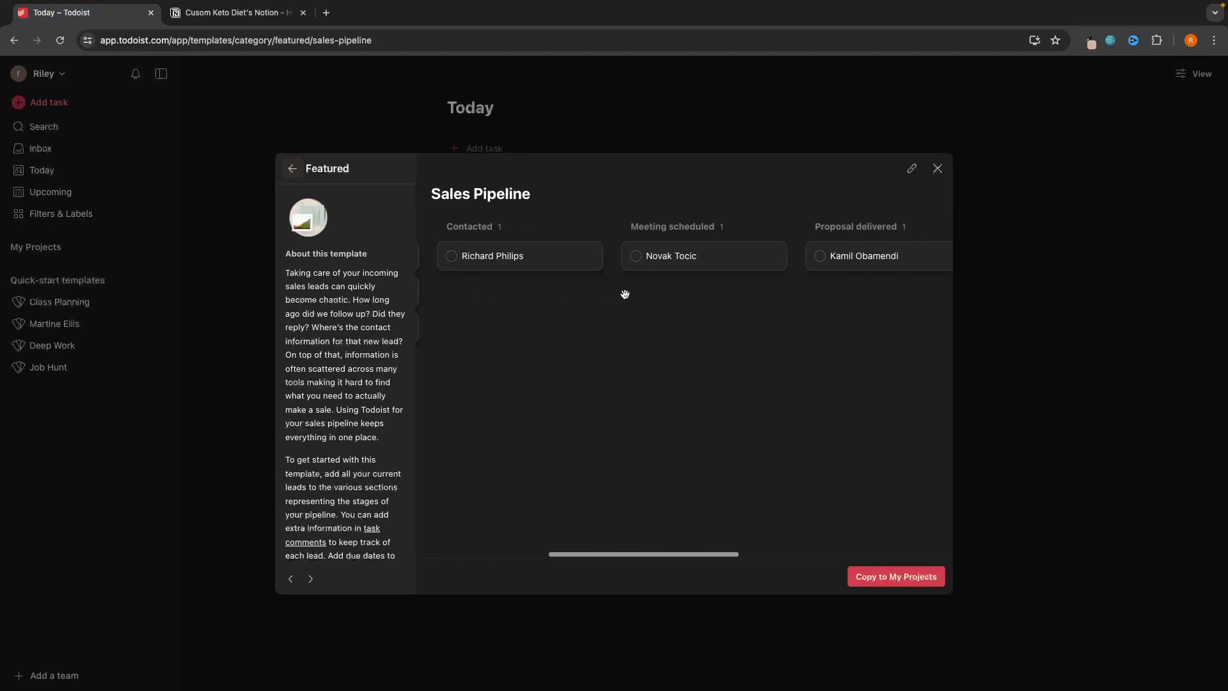
{"action": "scroll", "coordinate": [625, 294], "scroll_direction": "left", "scroll_amount": 5}
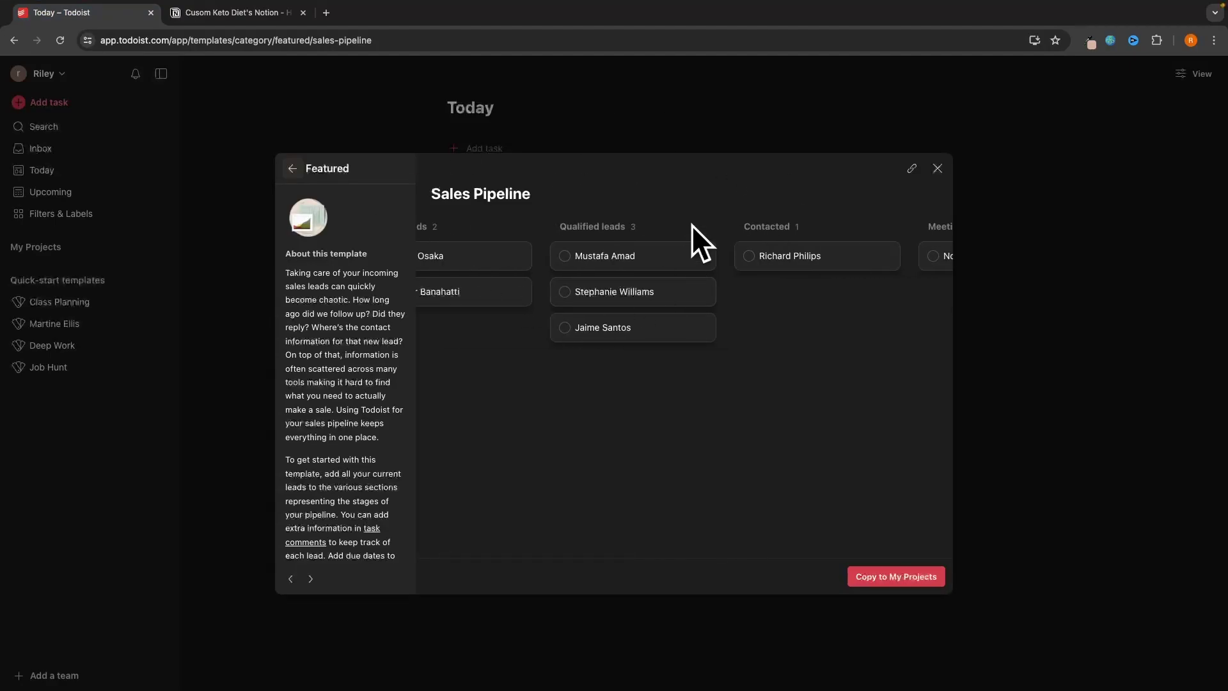
Close the template gallery and create a Grape-coloured project named "to do list" in the List layout
{"action": "left_click", "coordinate": [412, 118]}
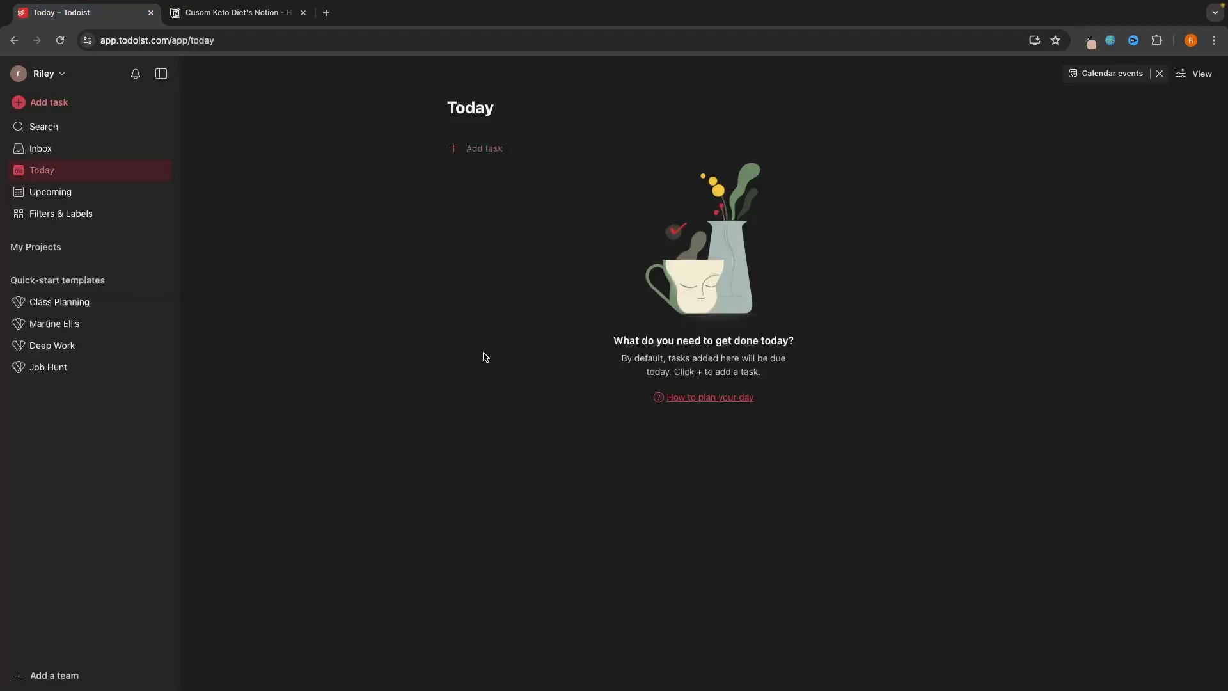
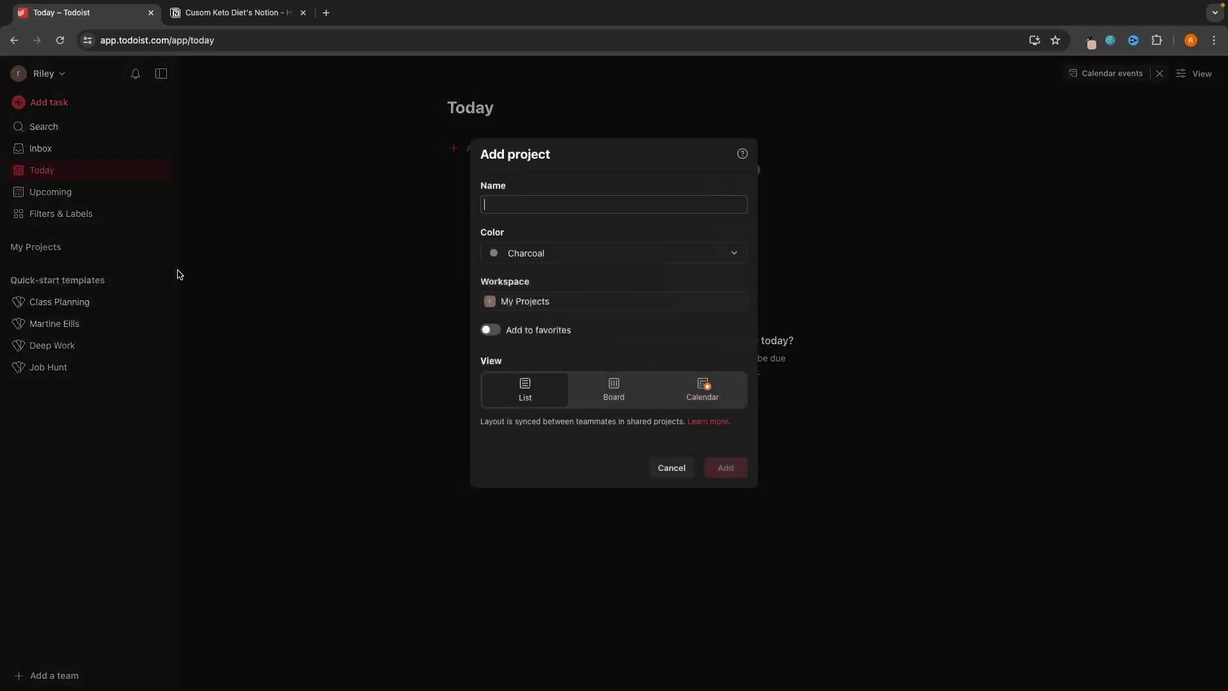
{"action": "type", "text": "to do list"}
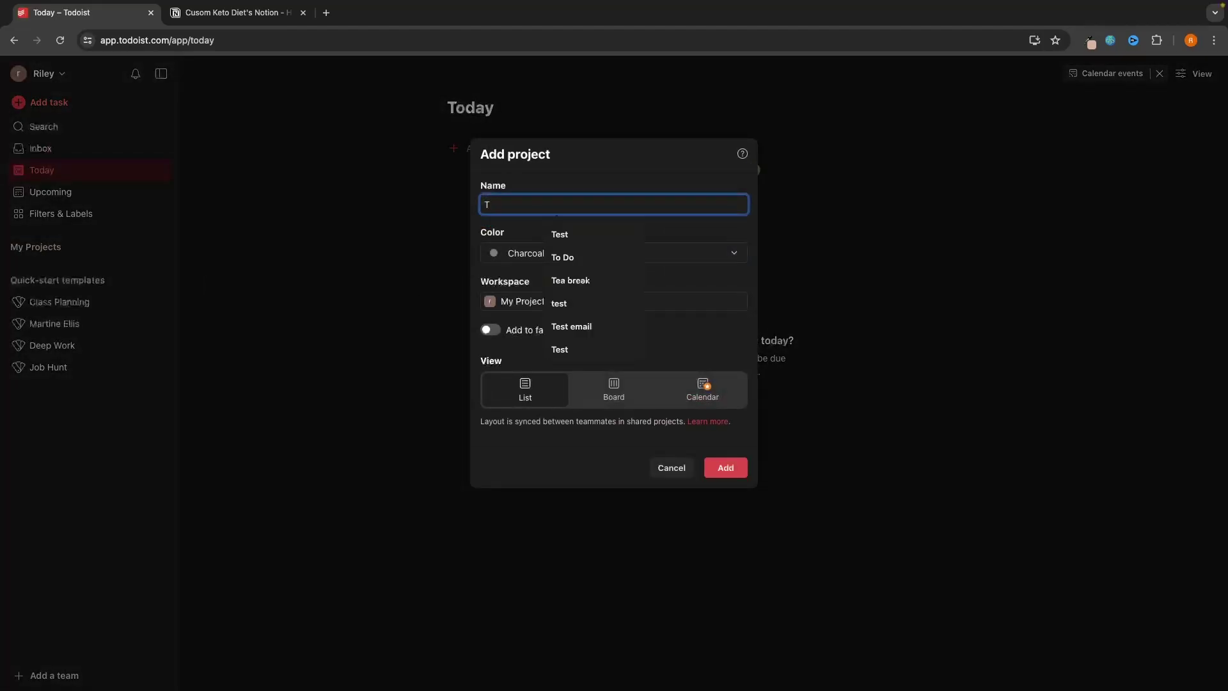
{"action": "left_click", "coordinate": [556, 250]}
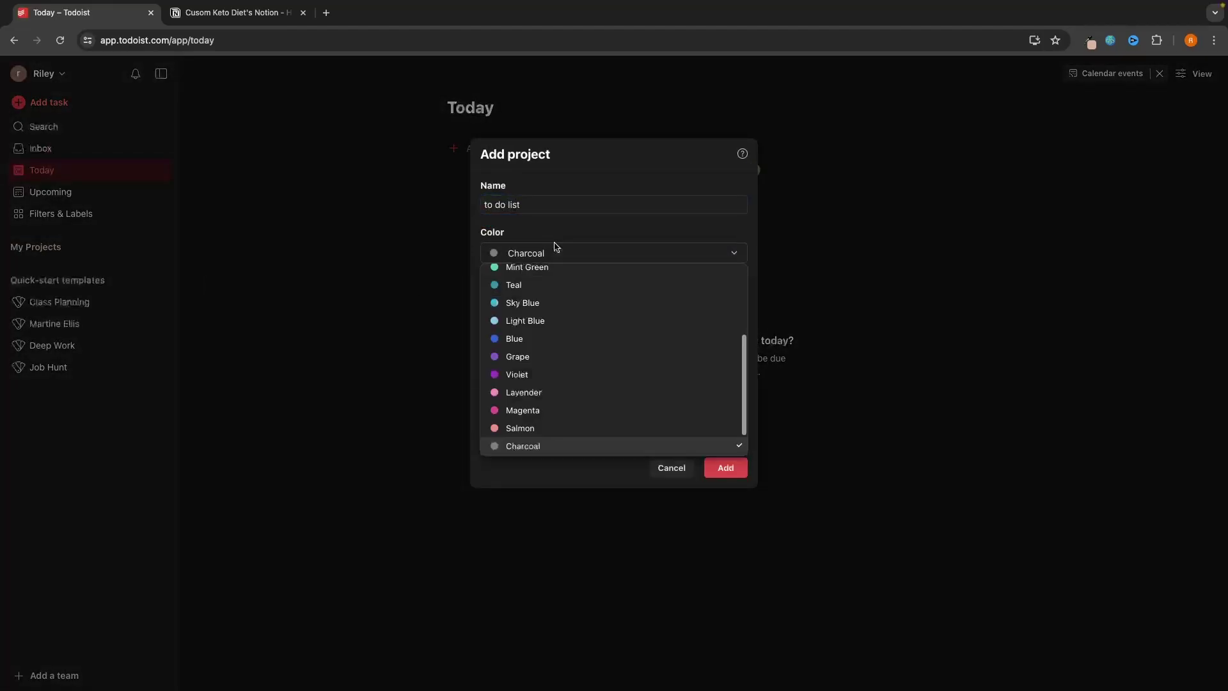
{"action": "left_click", "coordinate": [517, 356]}
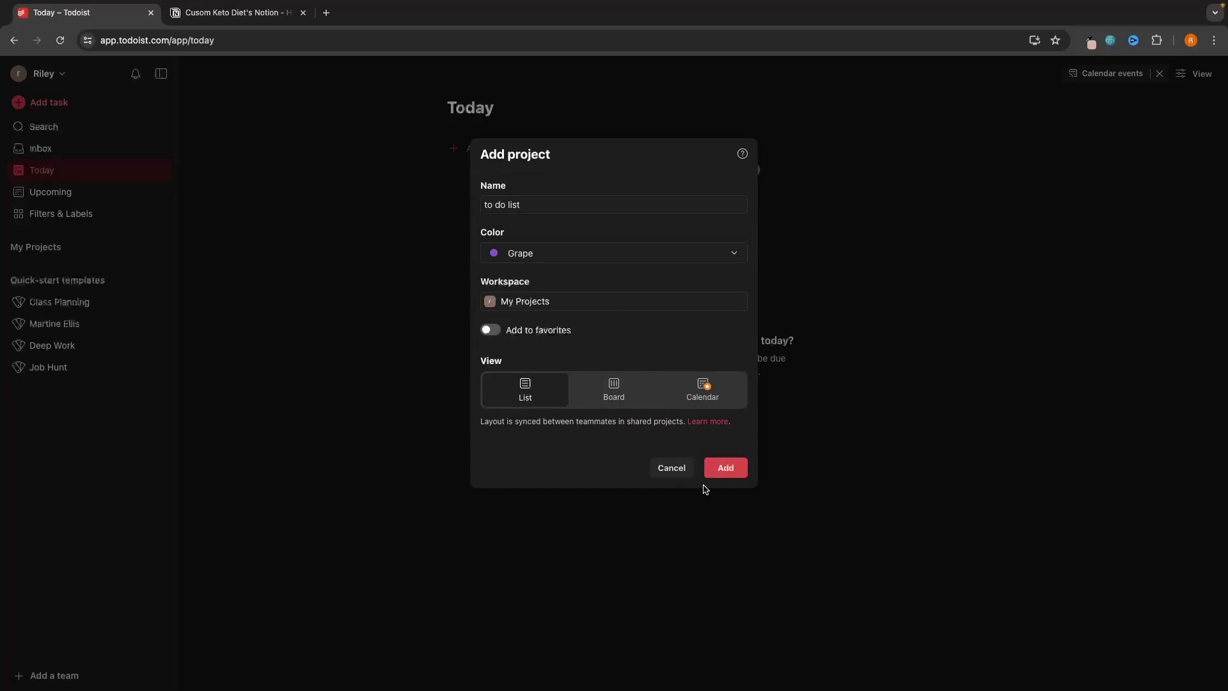
{"action": "left_click", "coordinate": [723, 467]}
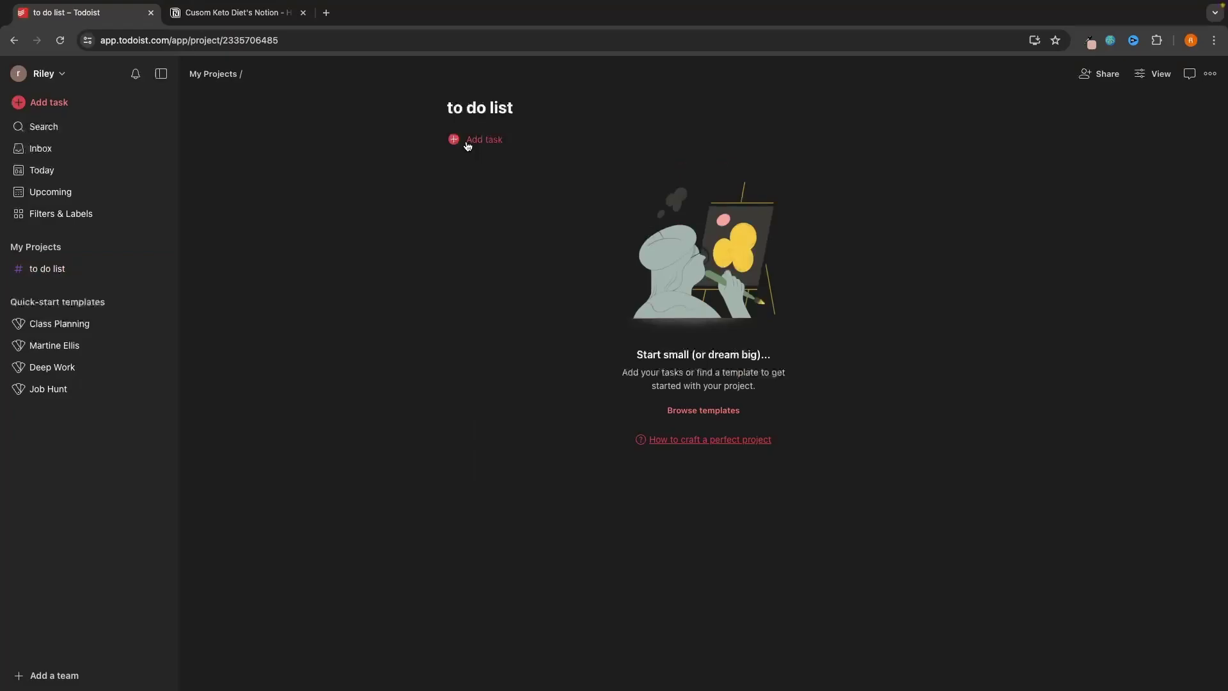
Add the tasks "Go to the grocery store" and "Record youtube video" to the to do list project
{"action": "left_click", "coordinate": [468, 142]}
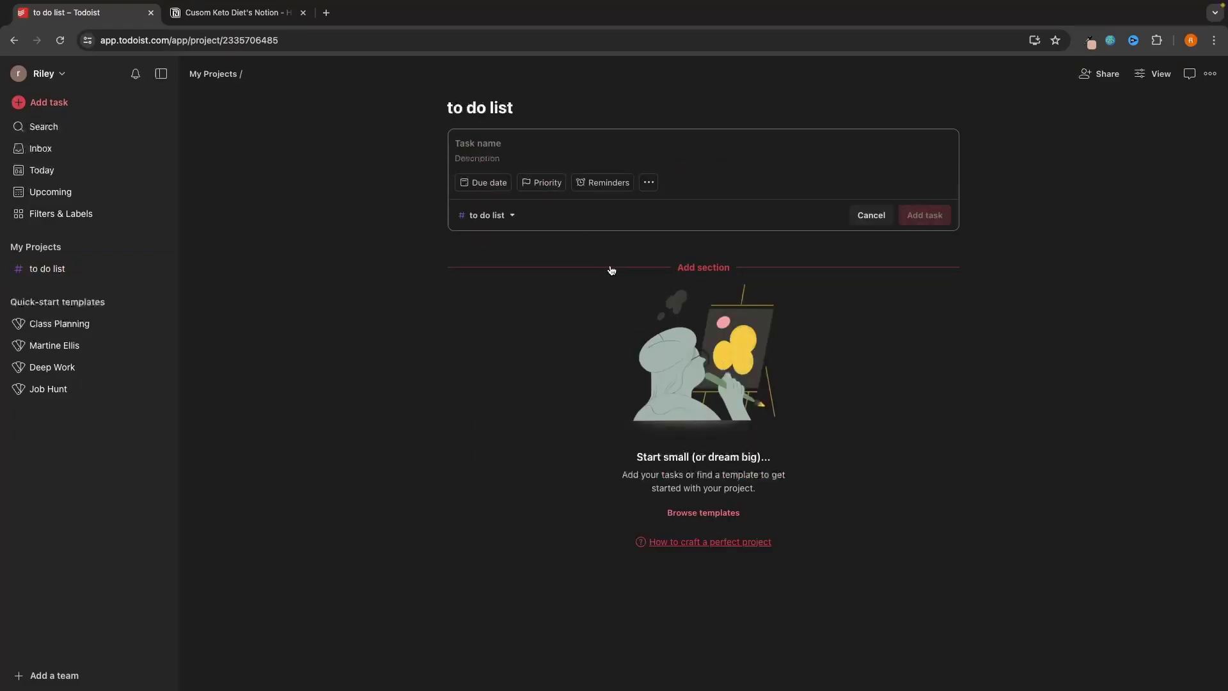
{"action": "type", "text": "Go"}
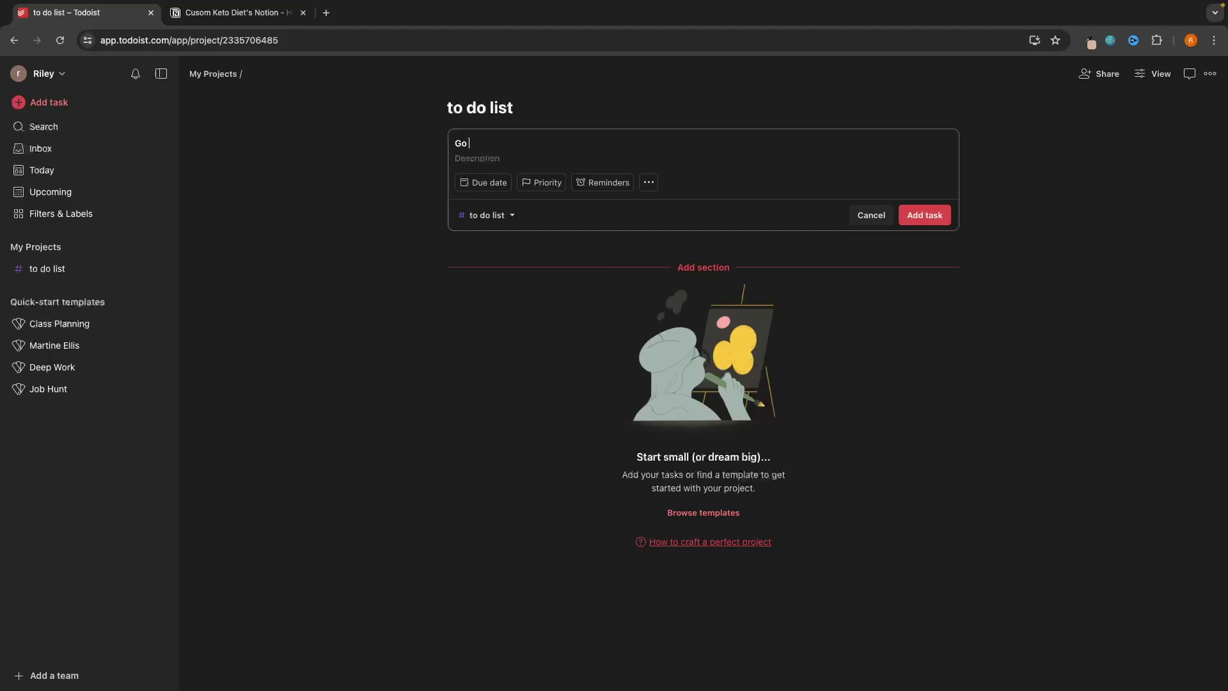
{"action": "type", "text": " to the grocery store"}
{"action": "key", "text": "Return"}
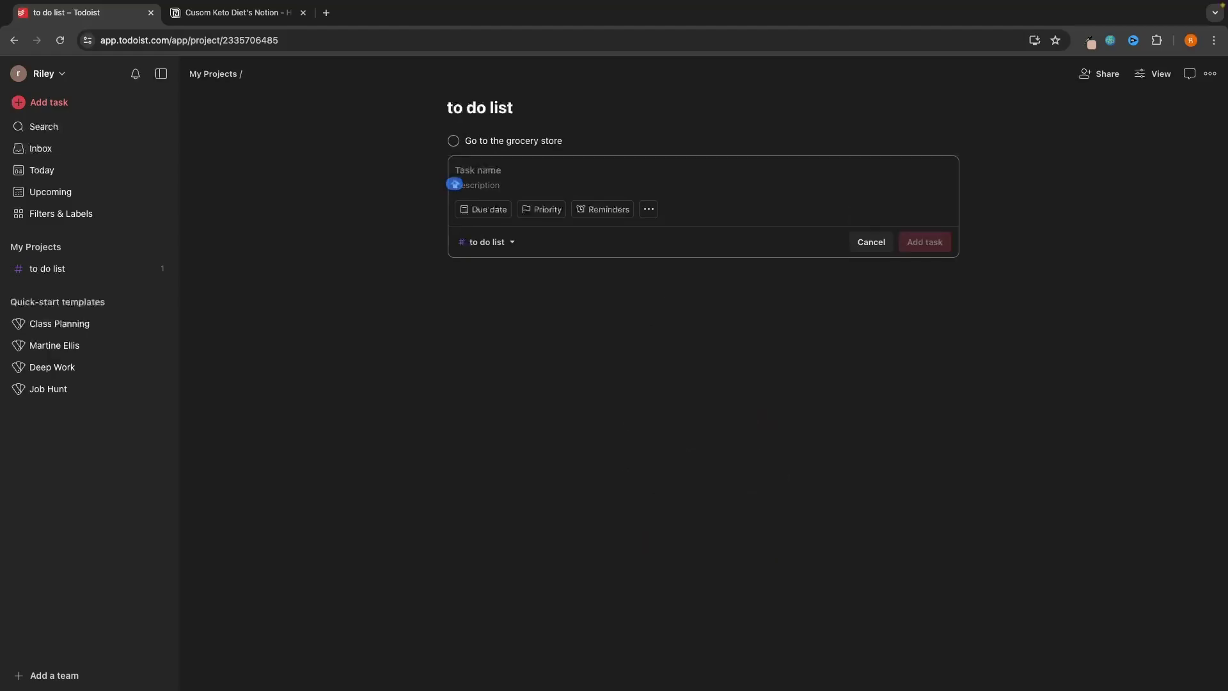
{"action": "type", "text": "Record yo"}
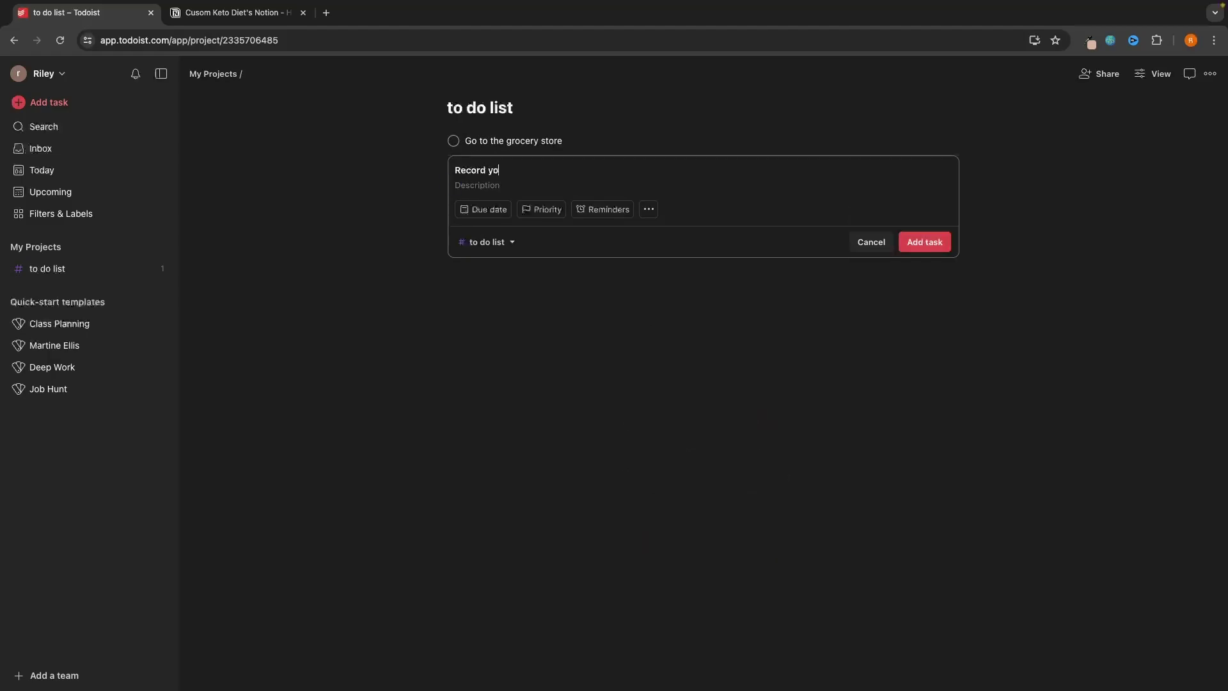
{"action": "type", "text": "utube video"}
{"action": "key", "text": "Return"}
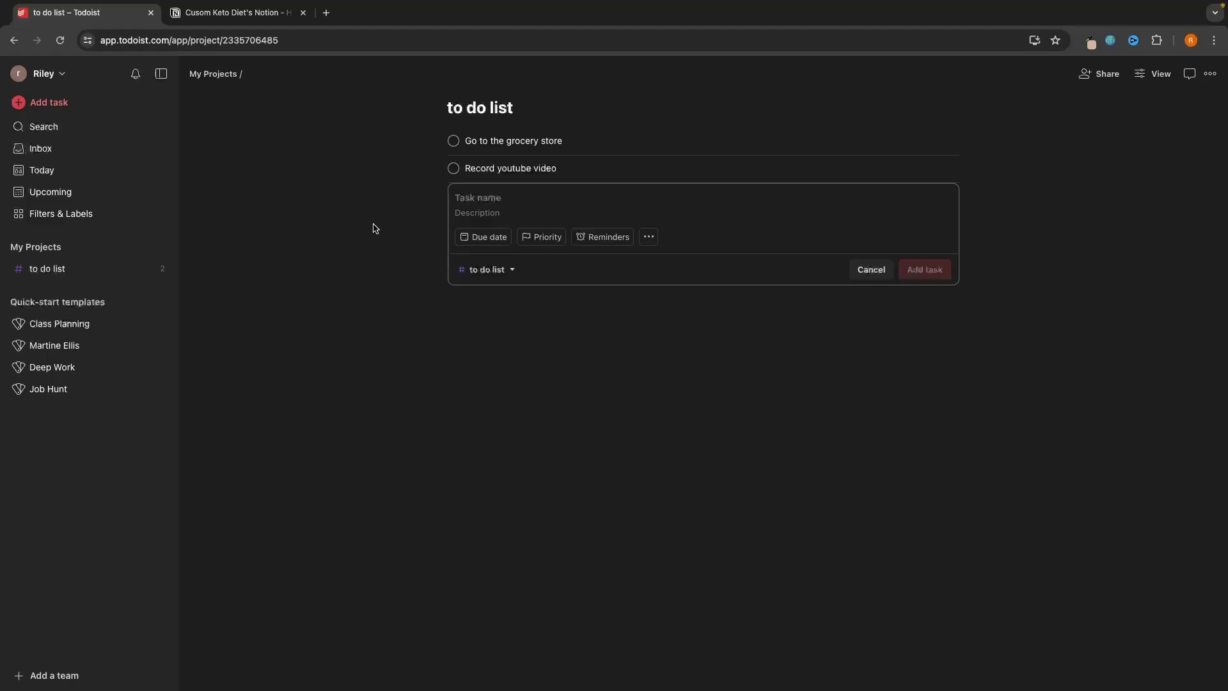
Add the task "Edit youtube video" with due date Jul 5 and Priority 1, checking the reminder options before saving it
{"action": "type", "text": "Edit "}
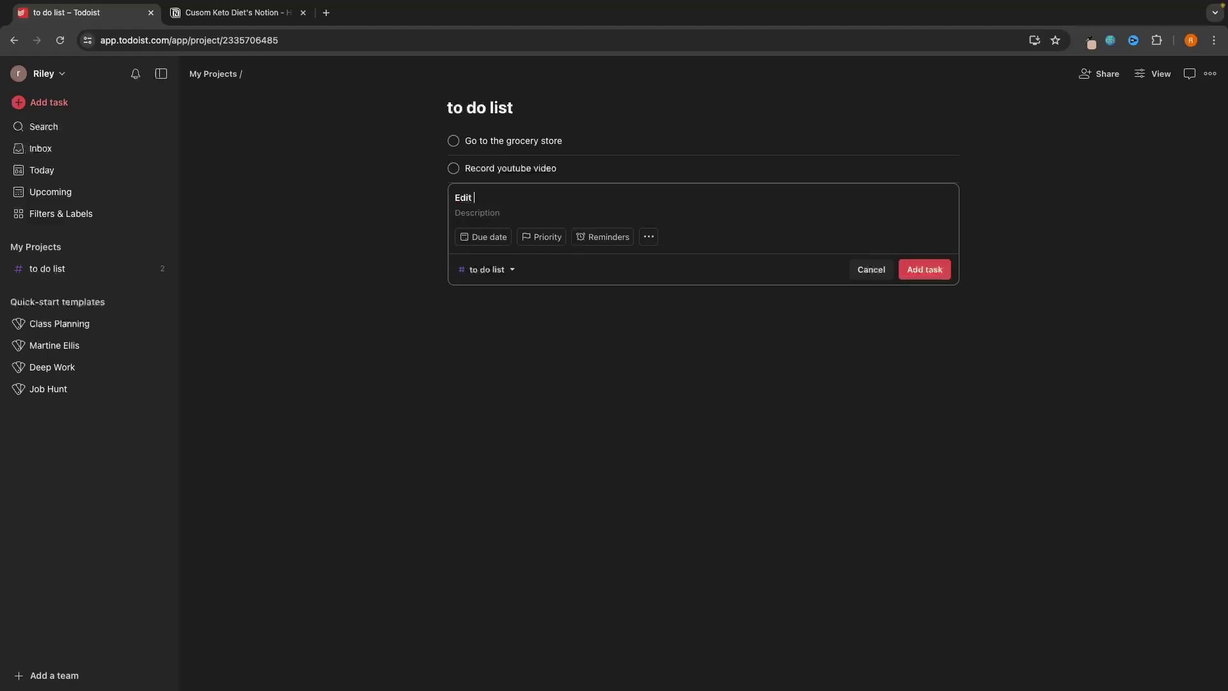
{"action": "type", "text": "youtube video"}
{"action": "left_click", "coordinate": [484, 237]}
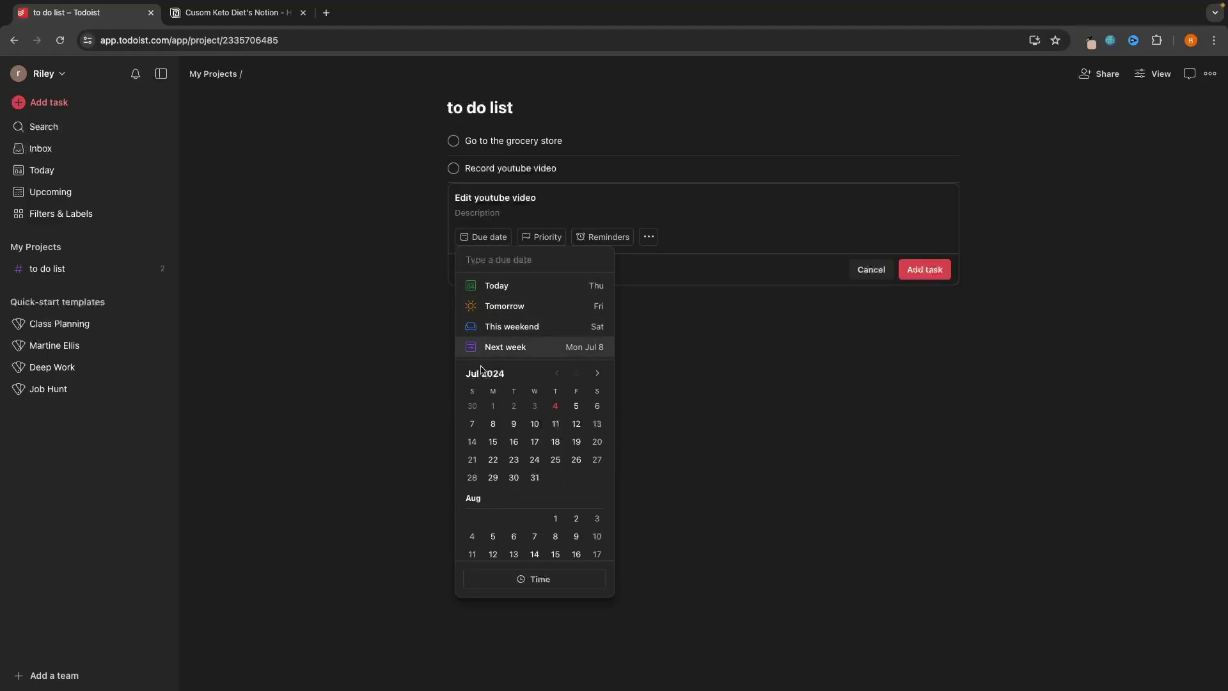
{"action": "left_click", "coordinate": [579, 409]}
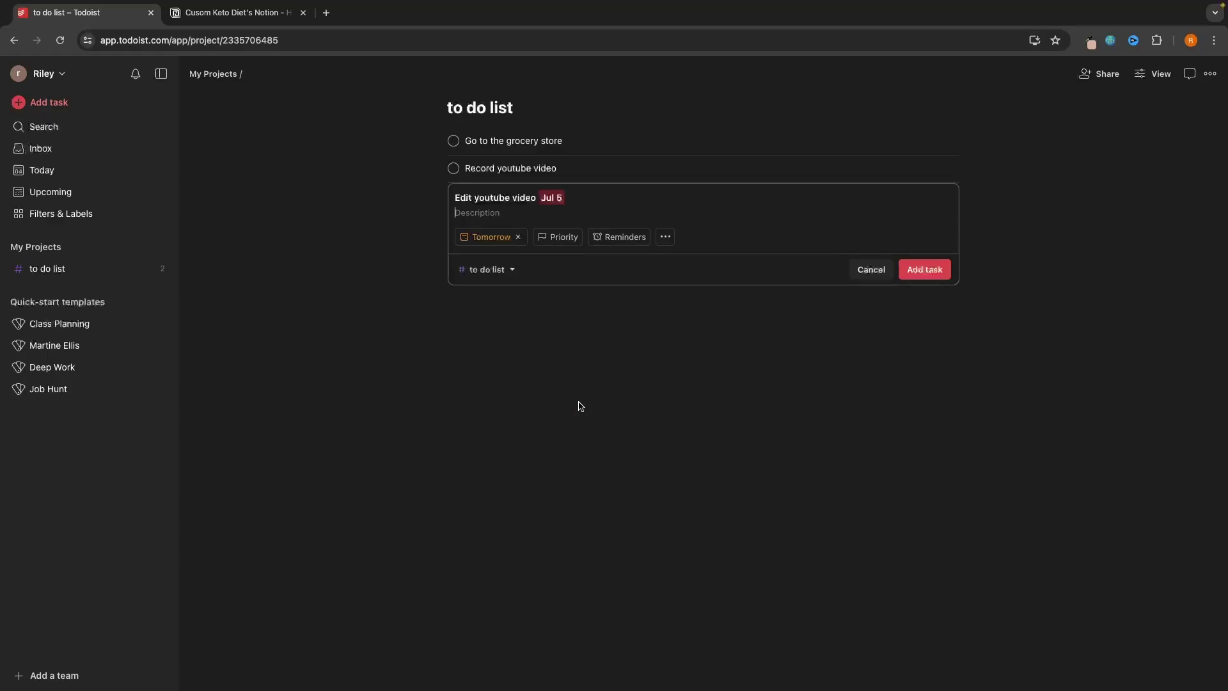
{"action": "left_click", "coordinate": [563, 237]}
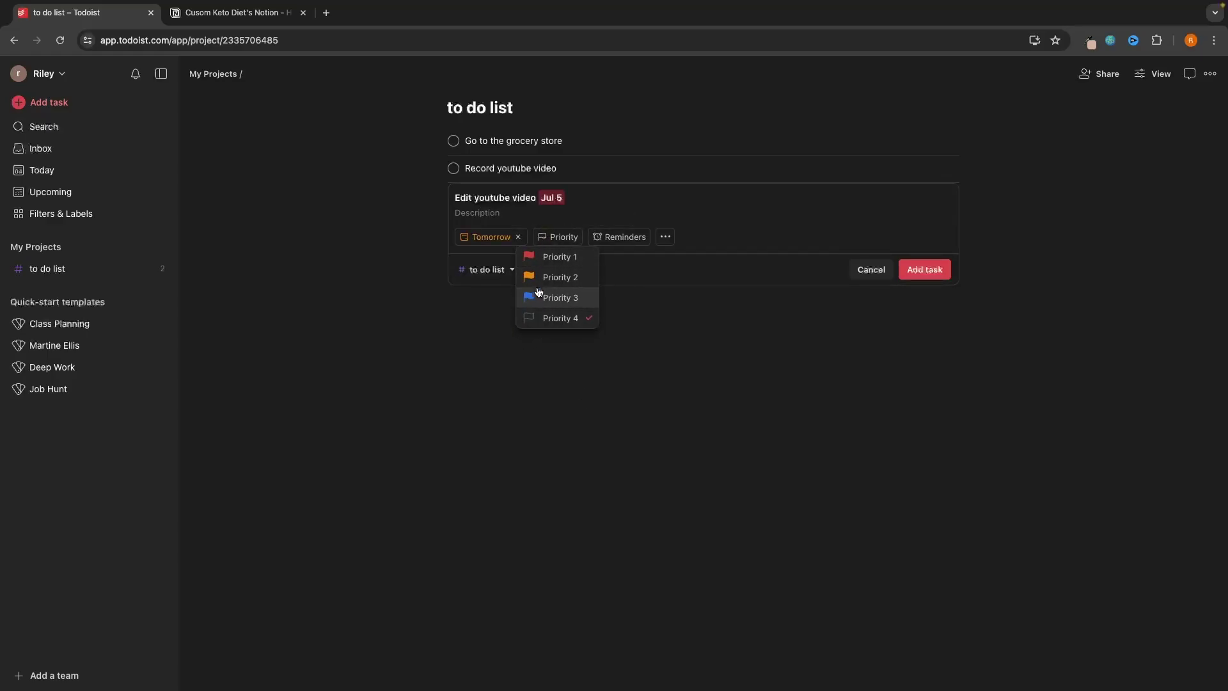
{"action": "left_click", "coordinate": [559, 256]}
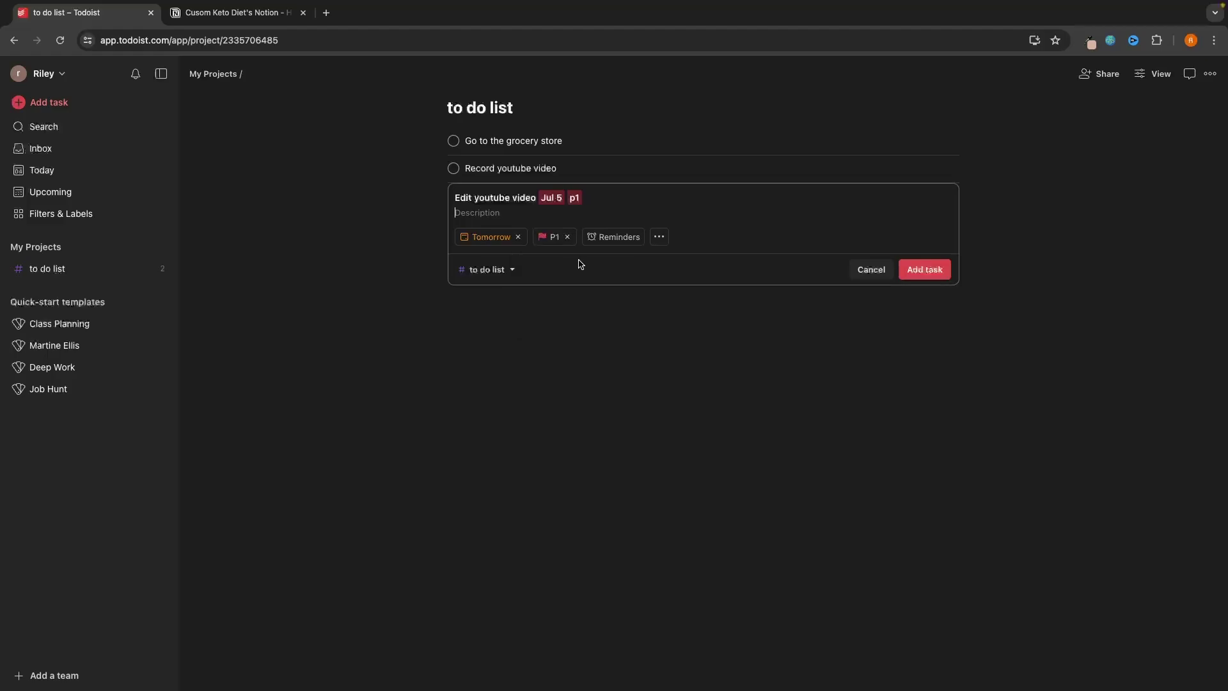
{"action": "left_click", "coordinate": [614, 237]}
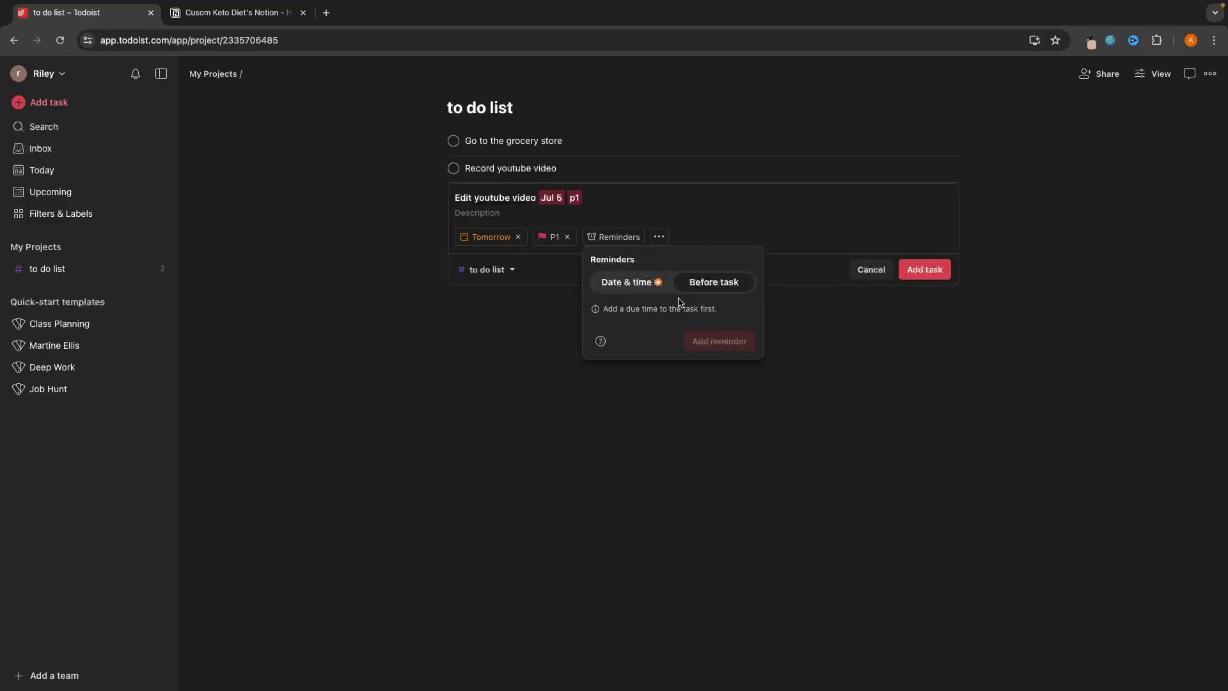
{"action": "left_click", "coordinate": [624, 213]}
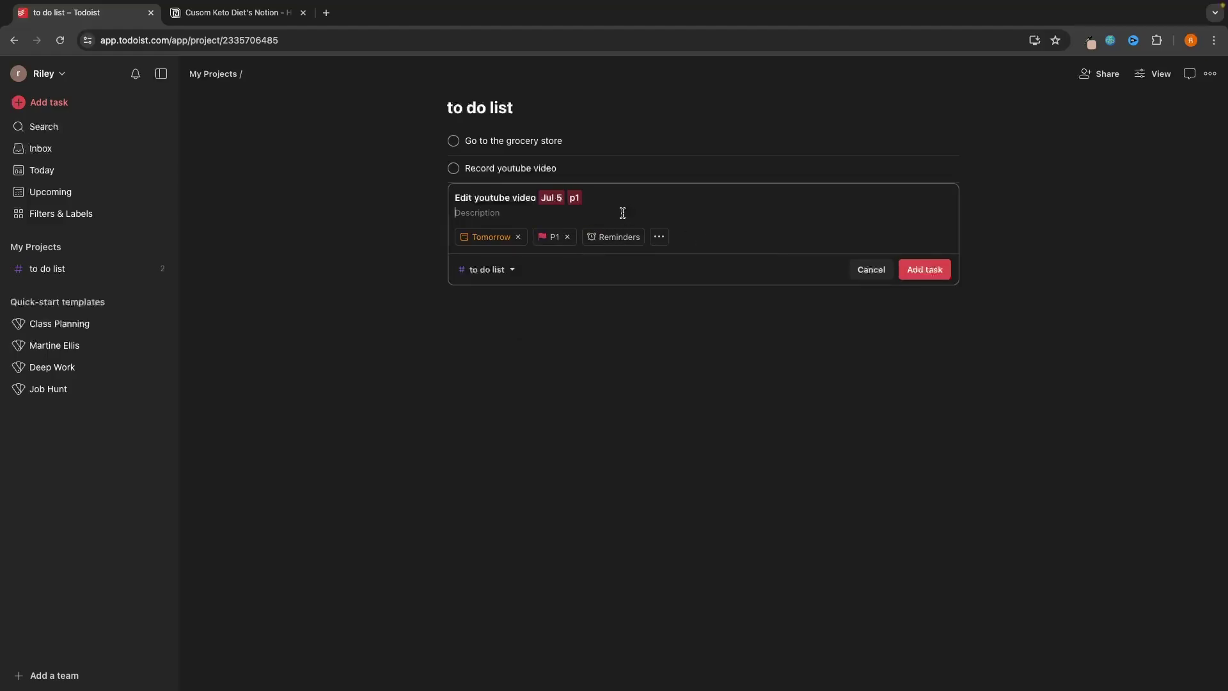
{"action": "left_click", "coordinate": [922, 270]}
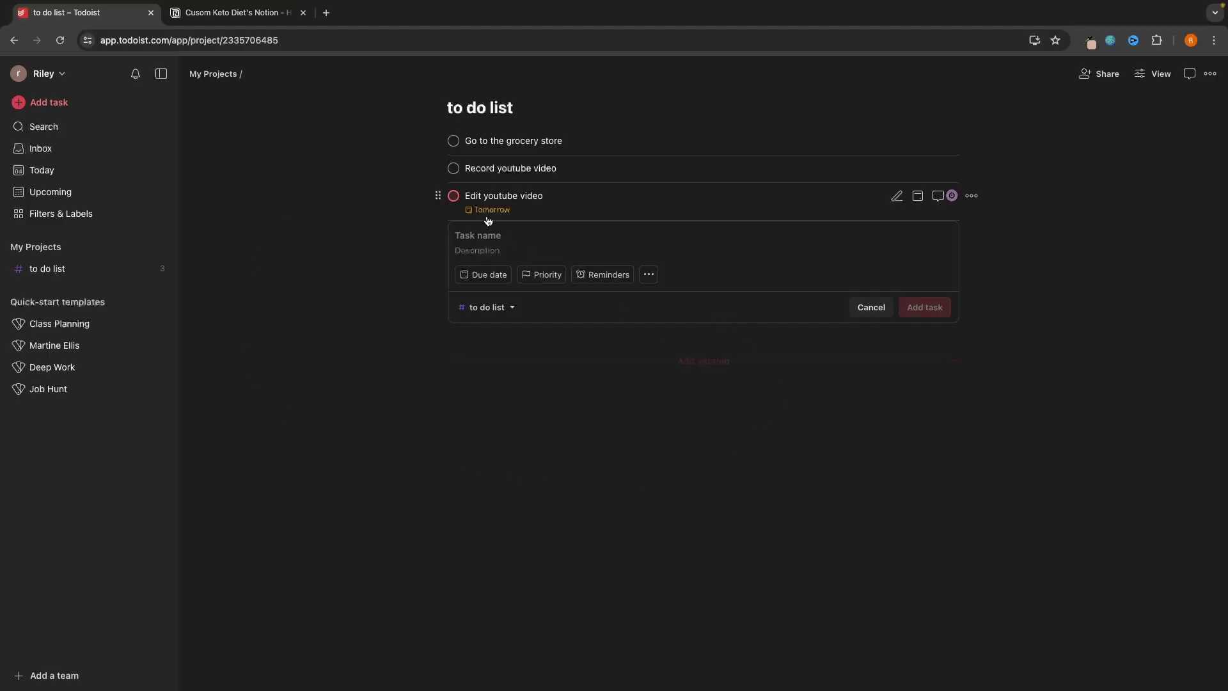
Add three sections named "Today", "Tomorrow" and "Next week" to the to do list project
{"action": "left_click", "coordinate": [688, 363]}
{"action": "type", "text": "Today"}
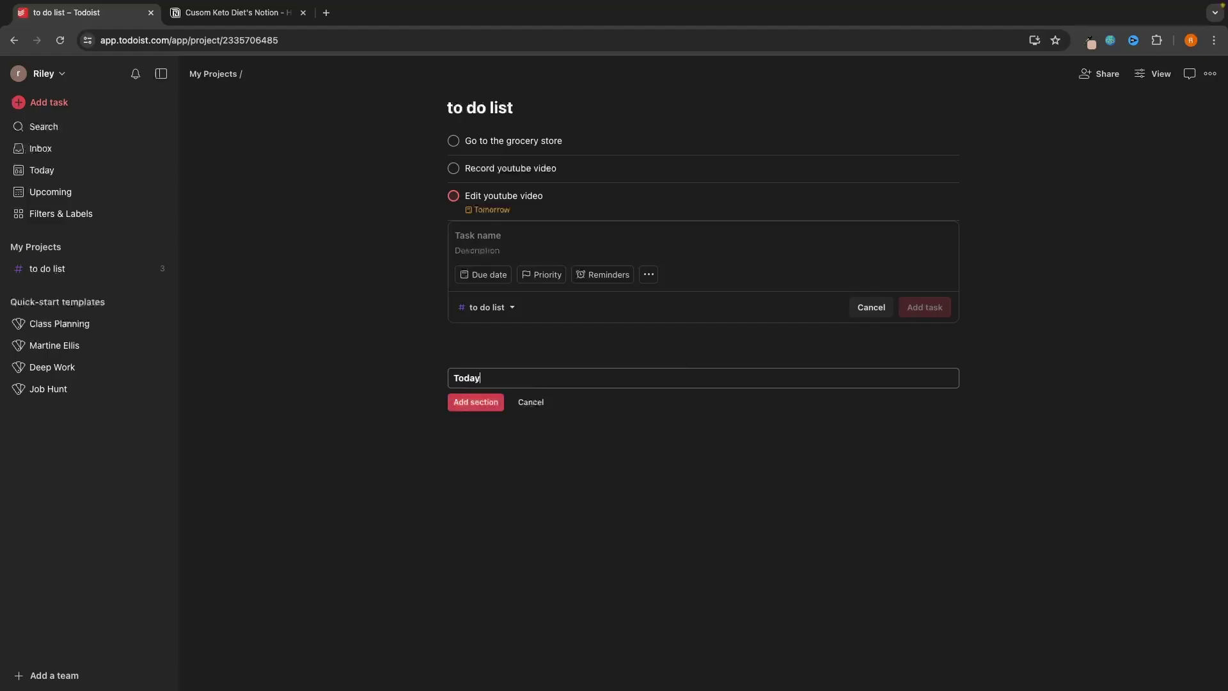
{"action": "key", "text": "Return"}
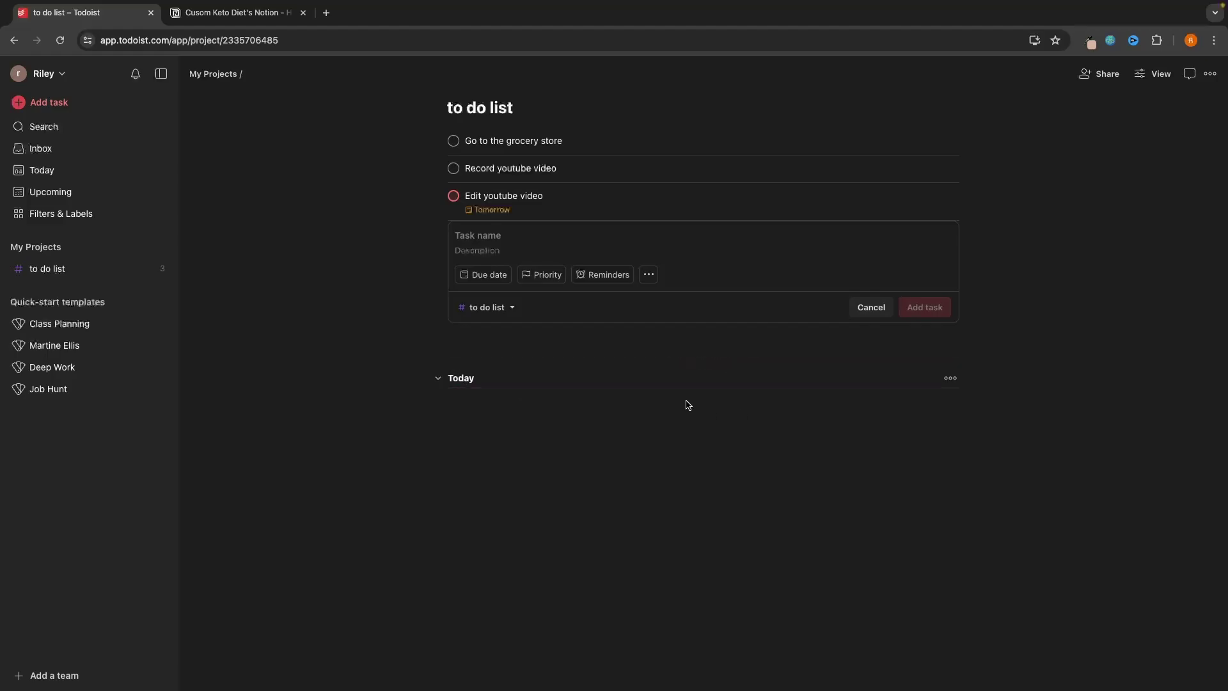
{"action": "left_click", "coordinate": [696, 428]}
{"action": "type", "text": "To"}
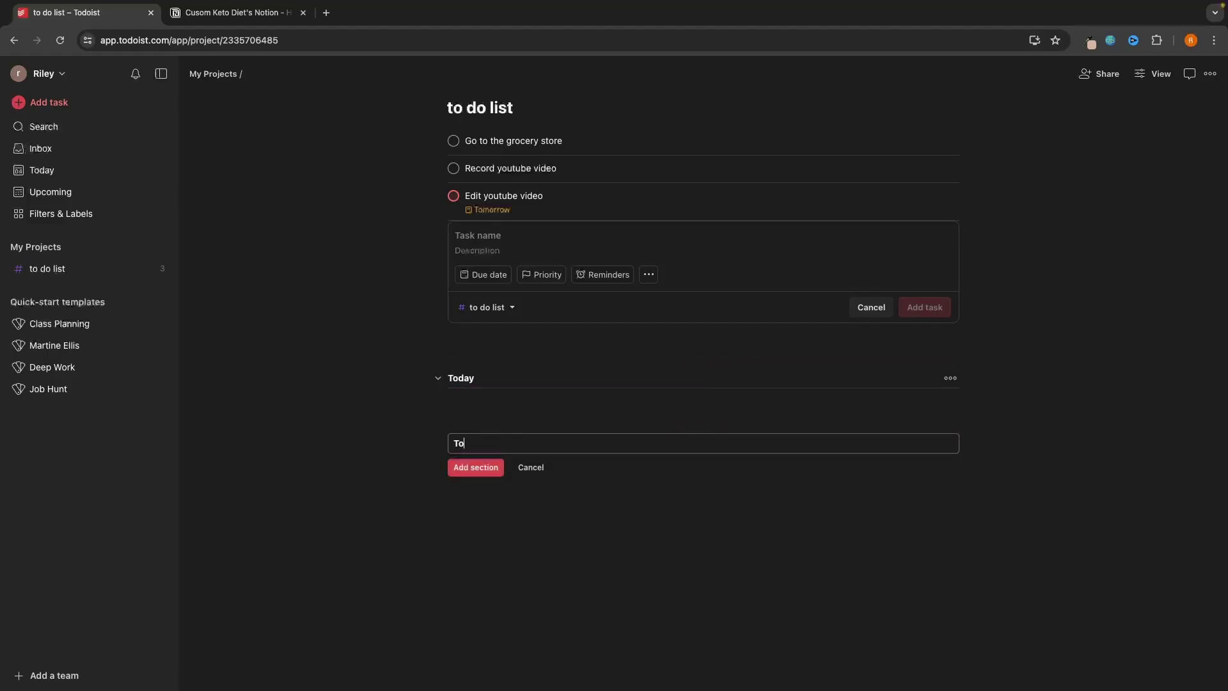
{"action": "type", "text": "morrow"}
{"action": "key", "text": "Return"}
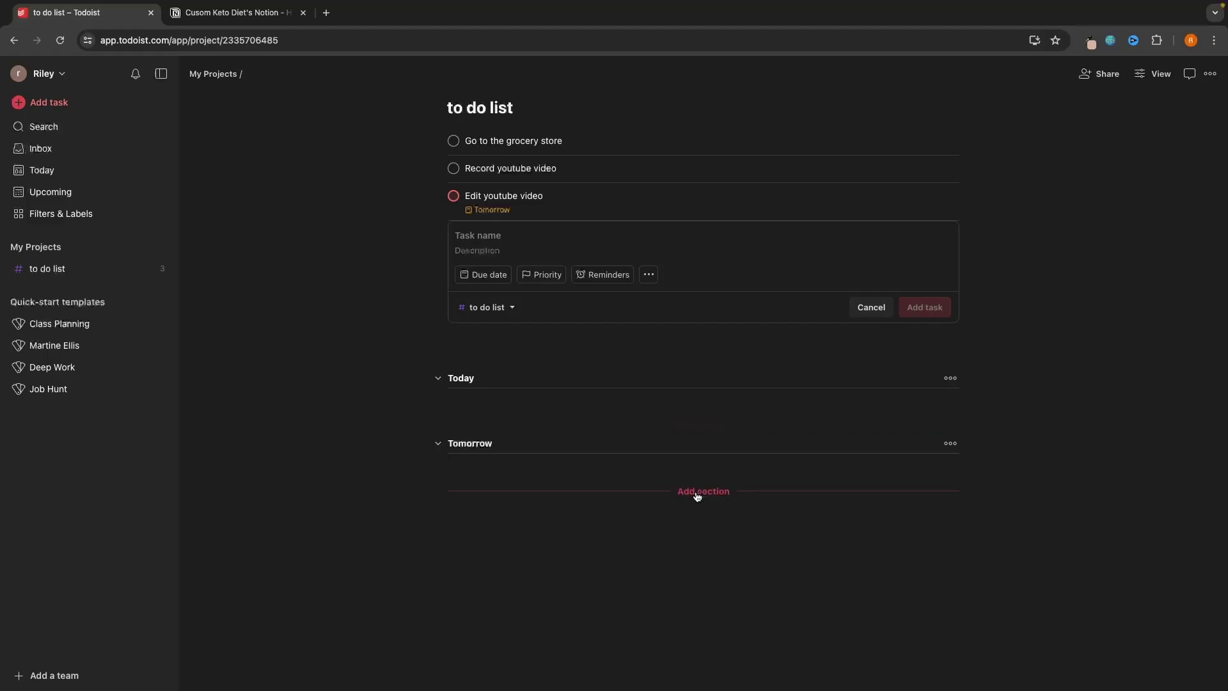
{"action": "left_click", "coordinate": [691, 491]}
{"action": "type", "text": "Next week"}
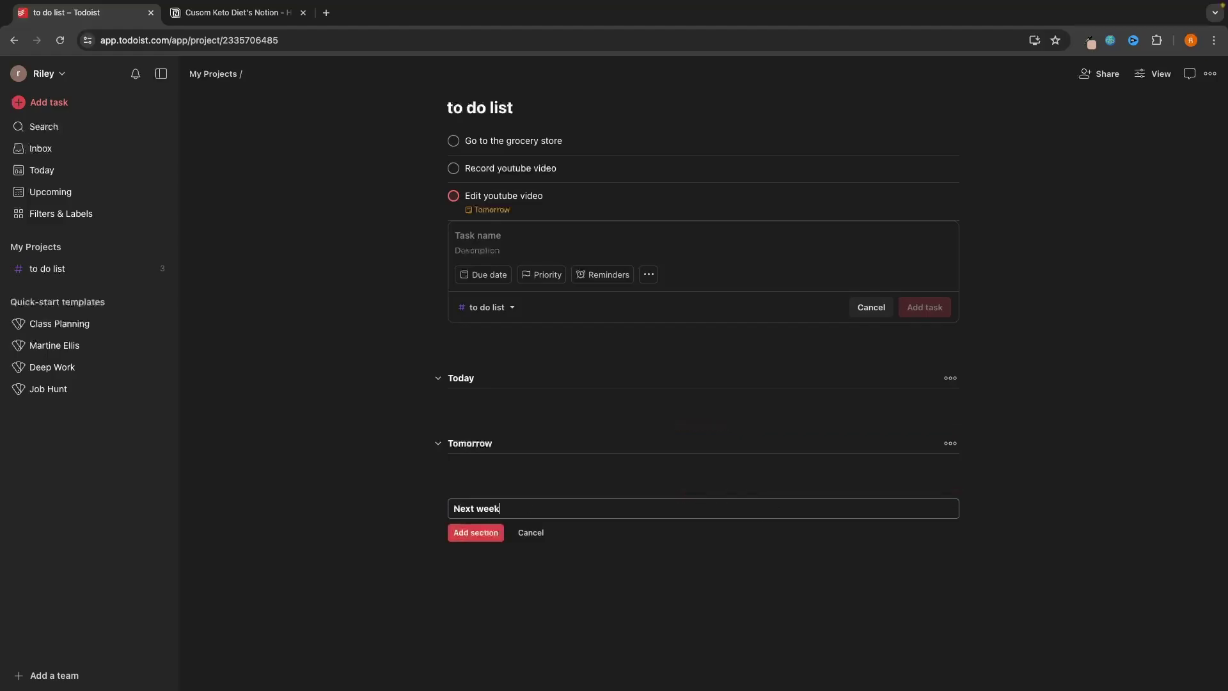
{"action": "key", "text": "Return"}
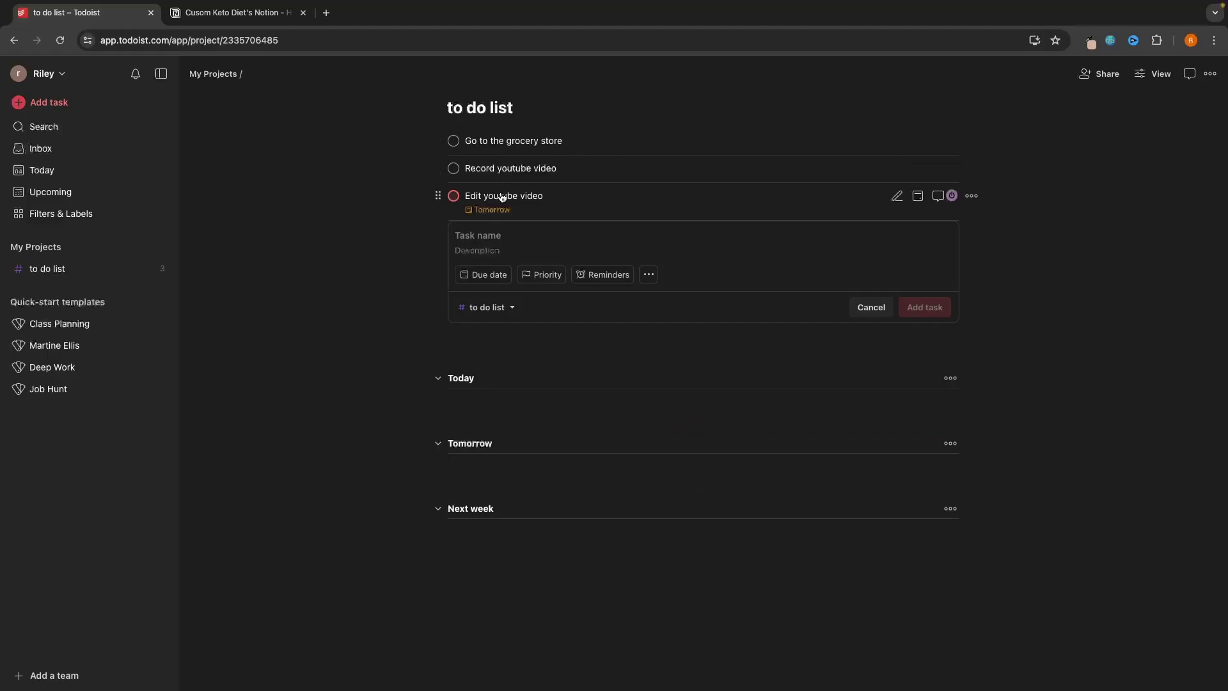
Move "Edit youtube video" into the Tomorrow section and the other two tasks into Today, leaving no empty task form open
{"action": "left_click_drag", "start_coordinate": [502, 197], "coordinate": [513, 327]}
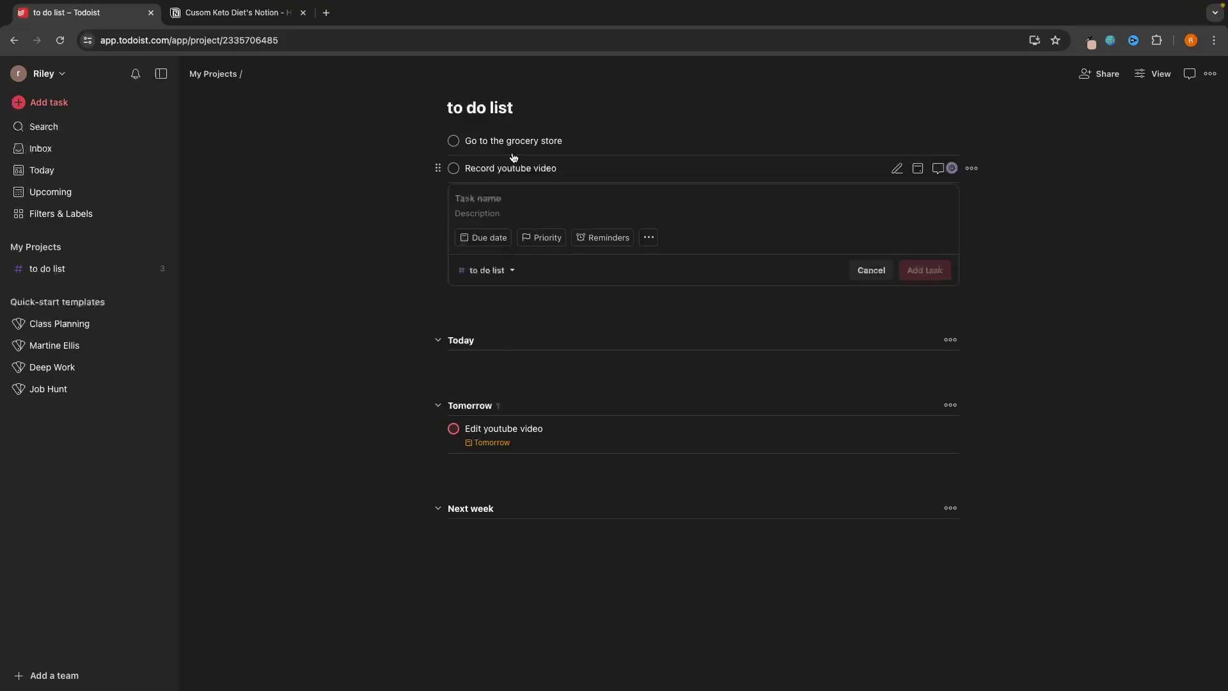
{"action": "left_click_drag", "start_coordinate": [515, 142], "coordinate": [531, 222]}
{"action": "left_click", "coordinate": [518, 164]}
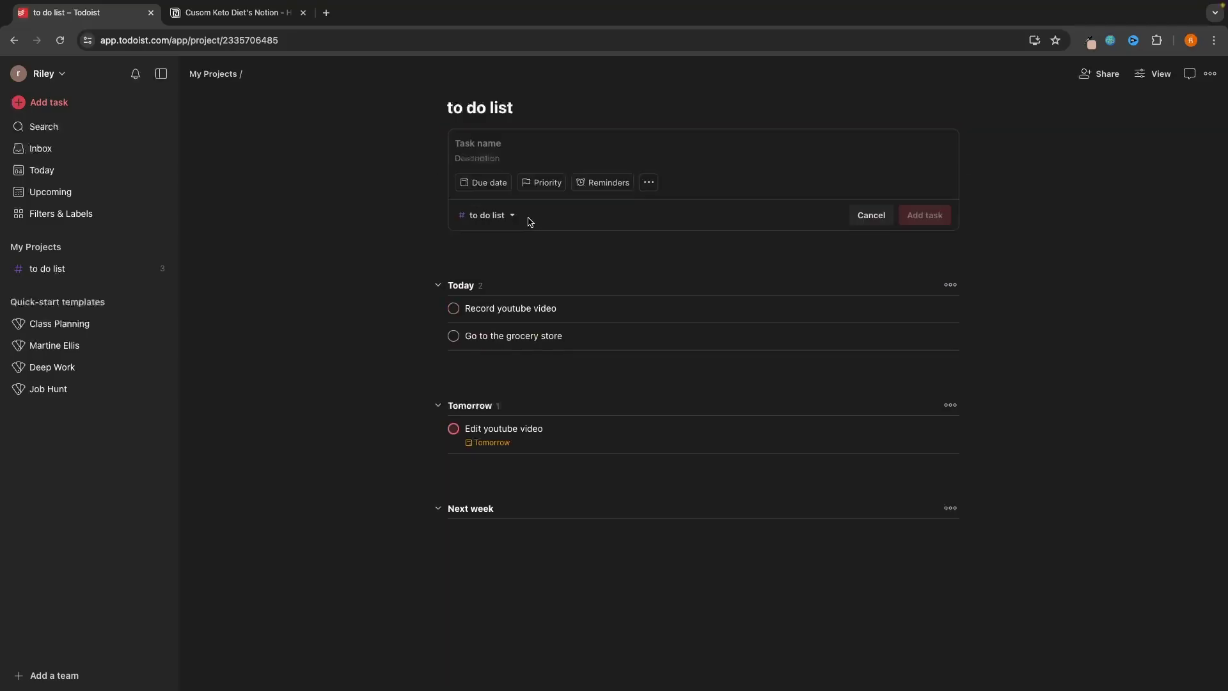
{"action": "left_click", "coordinate": [870, 215]}
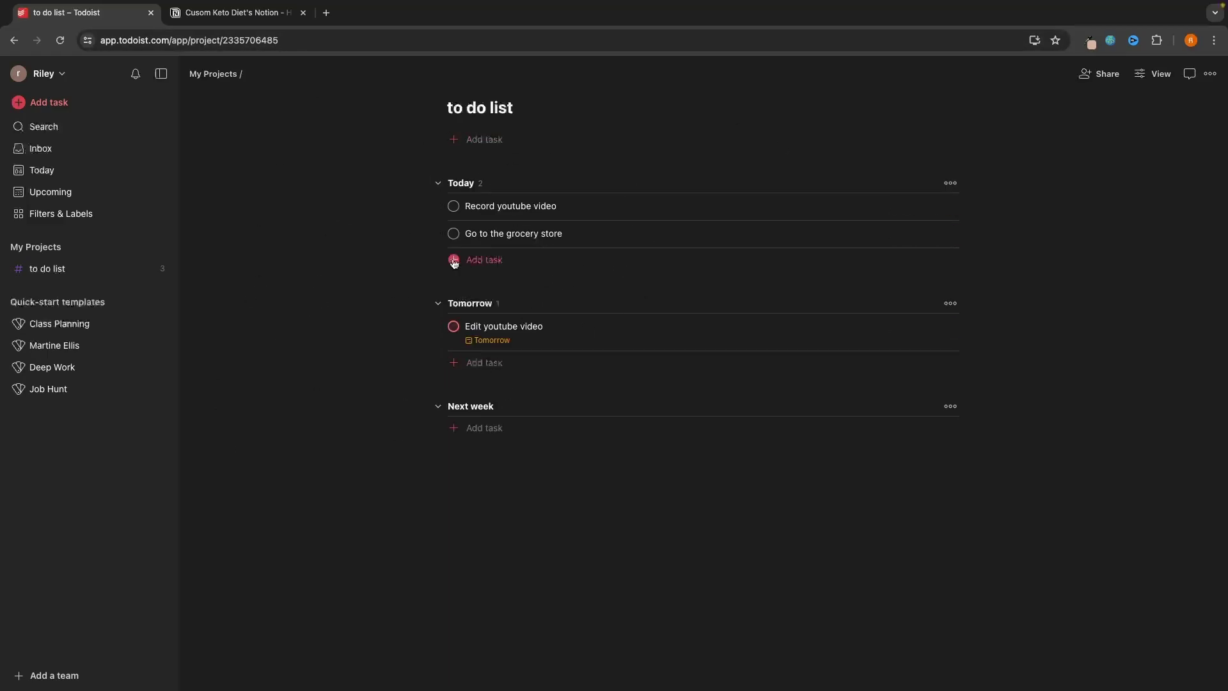
{"action": "left_click", "coordinate": [456, 428]}
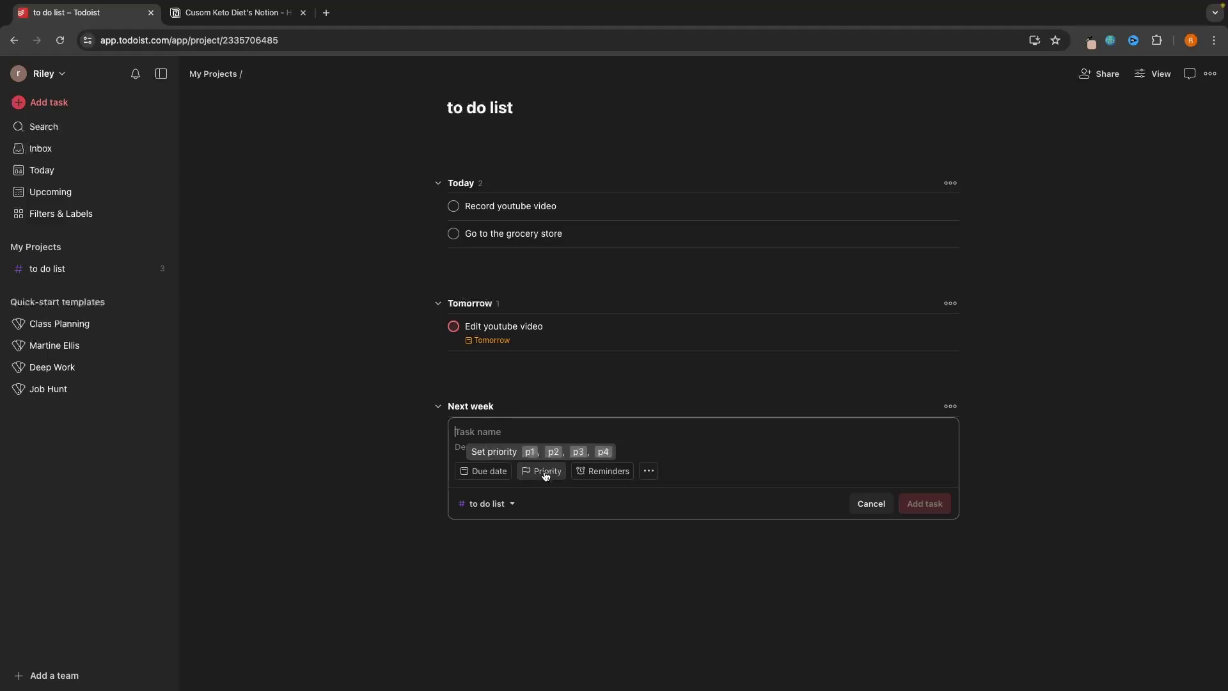
{"action": "left_click", "coordinate": [895, 519]}
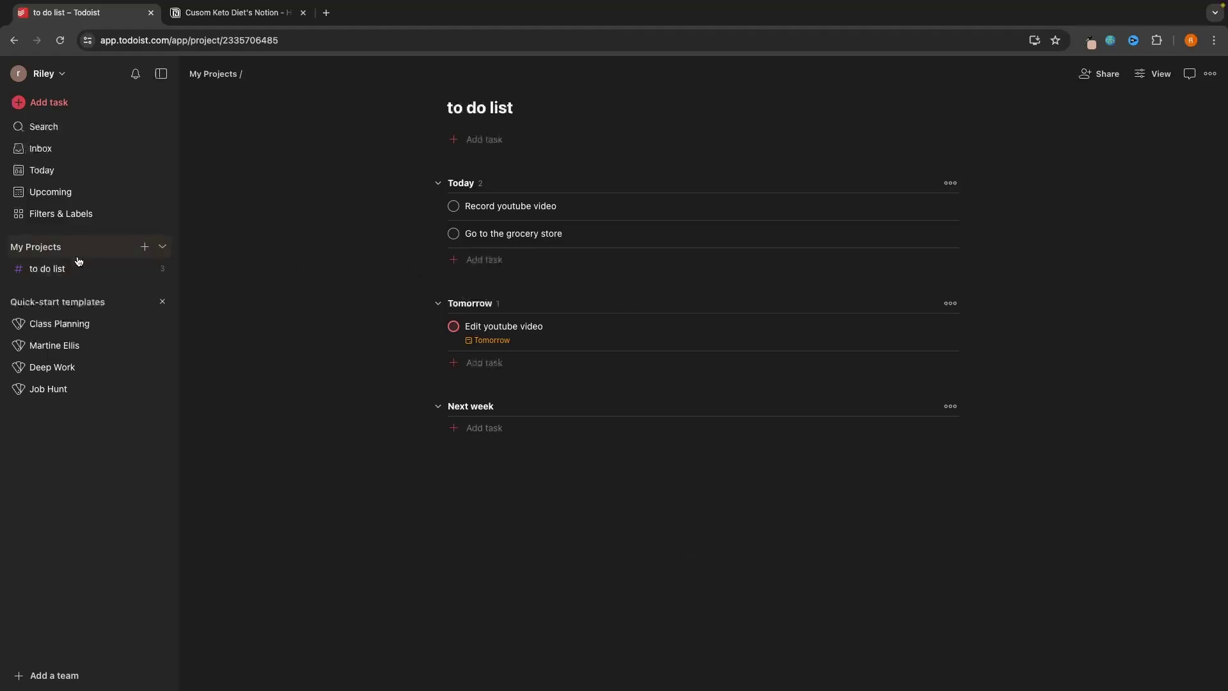
Create a Blue project named "YouTube videos" in the Board layout, and return to the to do list project
{"action": "left_click", "coordinate": [144, 247]}
{"action": "left_click", "coordinate": [192, 281]}
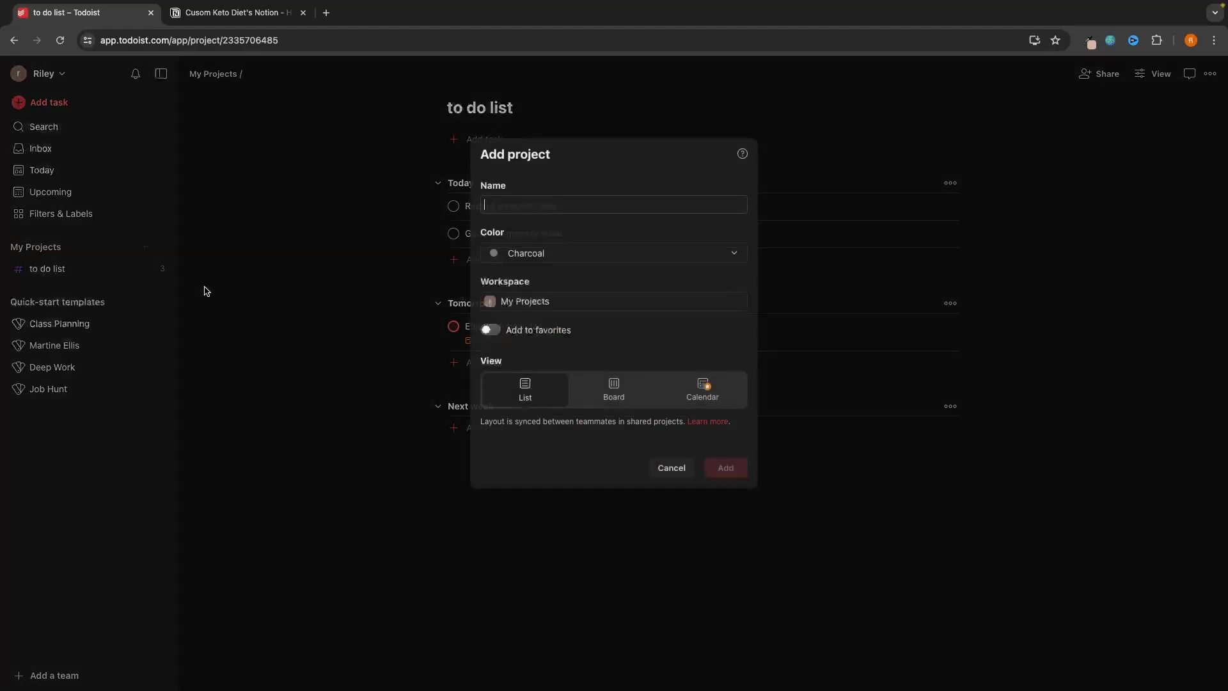
{"action": "type", "text": "YouTube videos"}
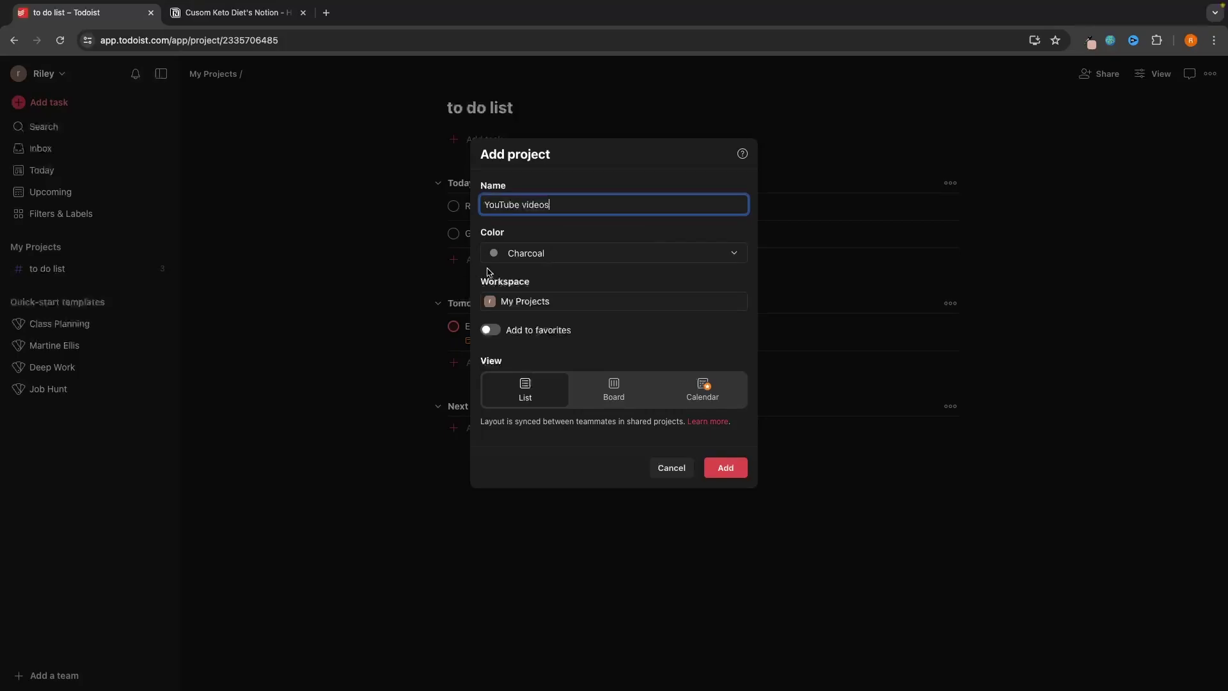
{"action": "left_click", "coordinate": [576, 256]}
{"action": "left_click", "coordinate": [570, 337]}
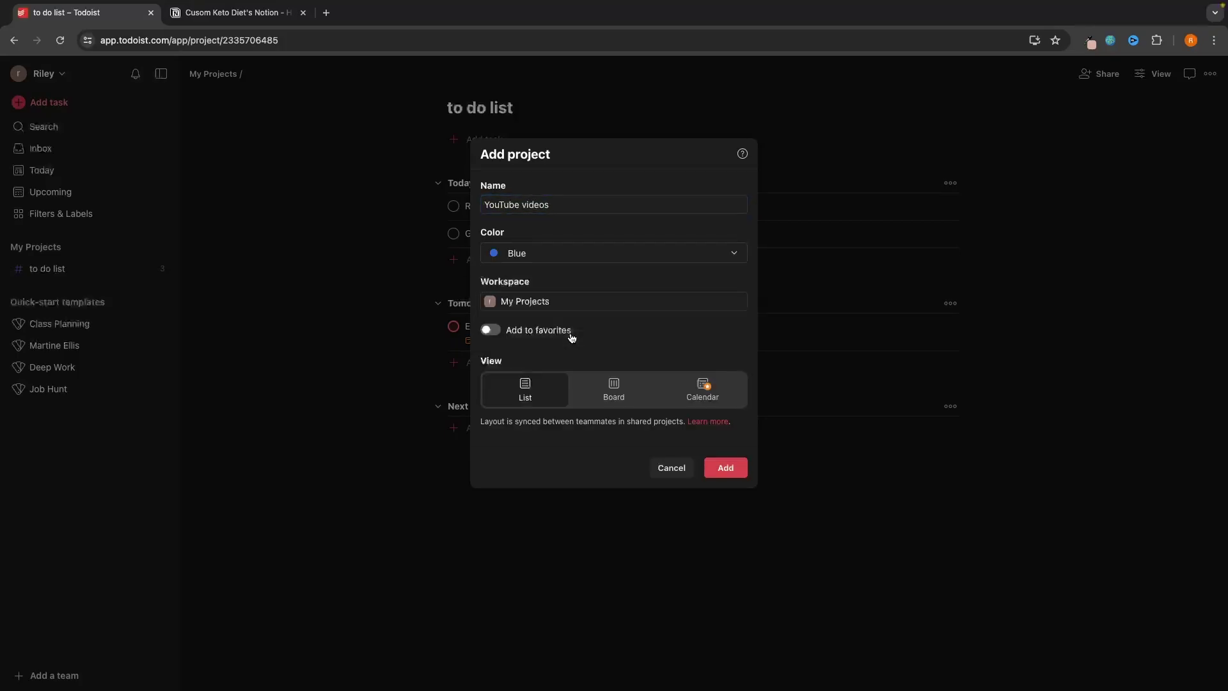
{"action": "left_click", "coordinate": [725, 467]}
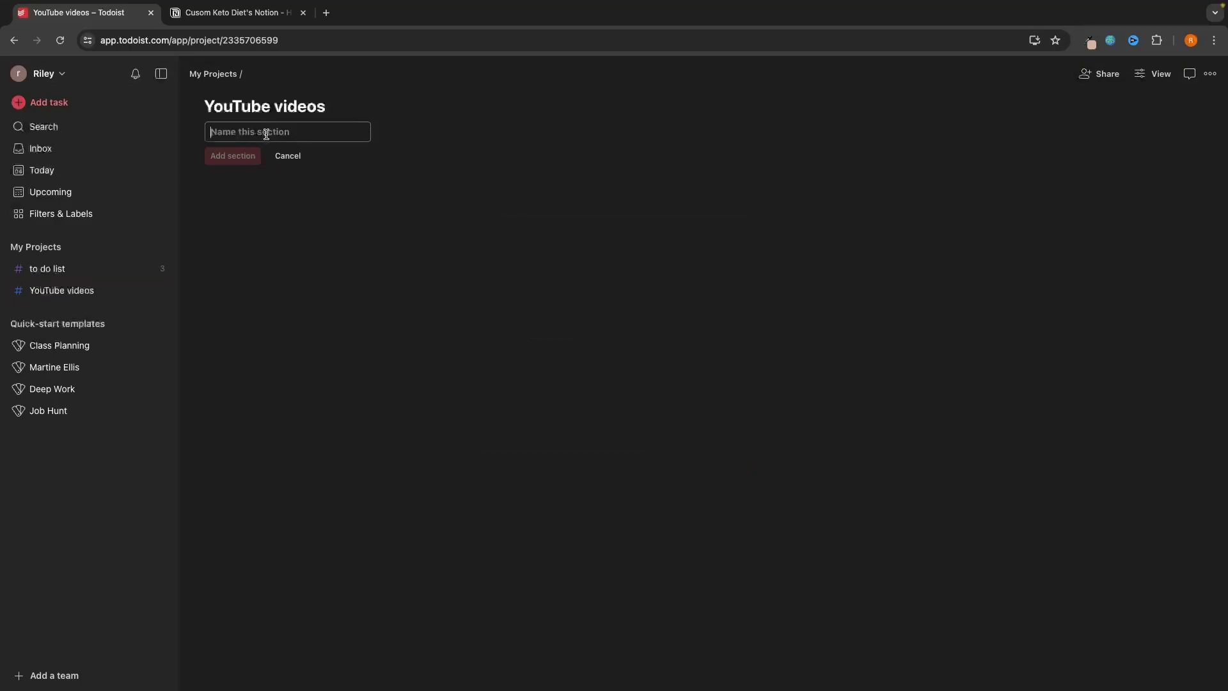
{"action": "left_click", "coordinate": [83, 268]}
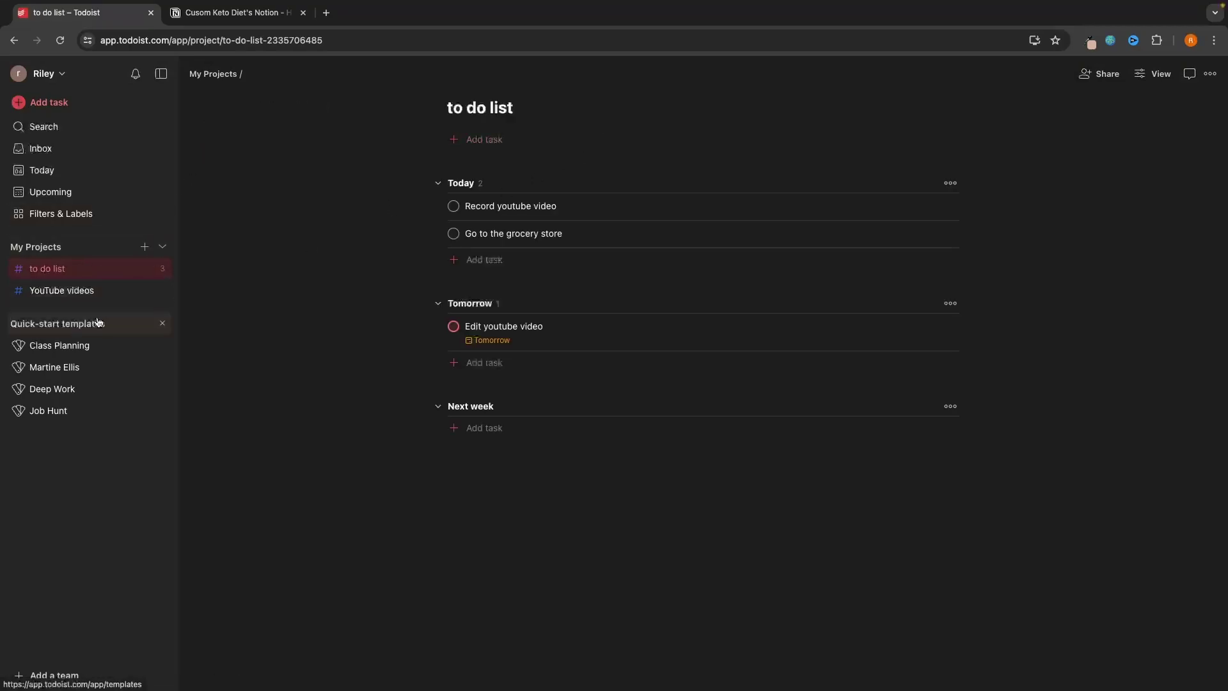
Add four sections named "To do", "Recorded", "Edited" and "Uploaded" to the YouTube videos project
{"action": "left_click", "coordinate": [170, 289]}
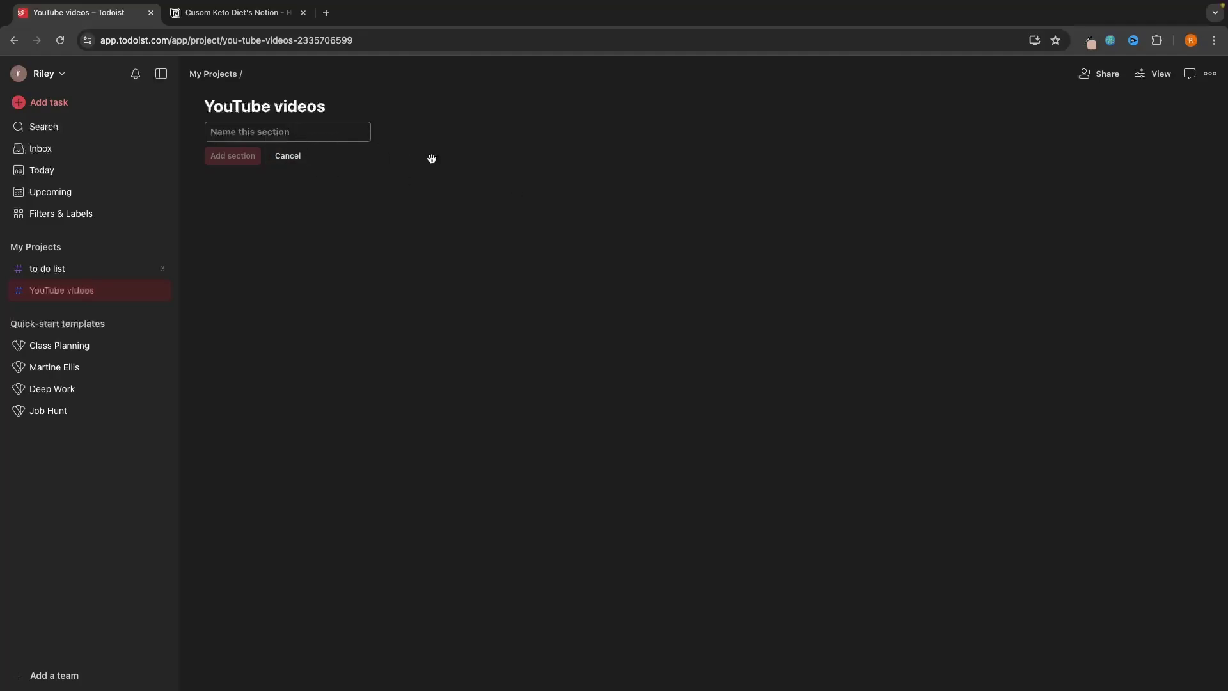
{"action": "type", "text": "To do"}
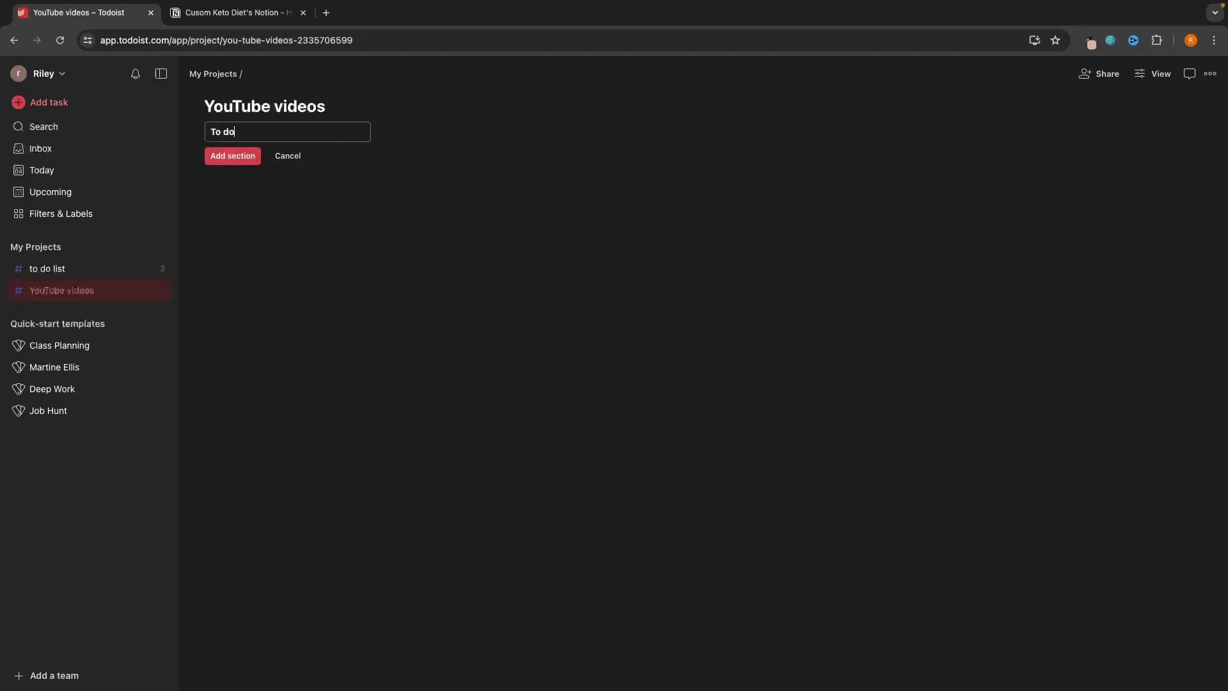
{"action": "key", "text": "Return"}
{"action": "left_click", "coordinate": [490, 137]}
{"action": "type", "text": "Reco"}
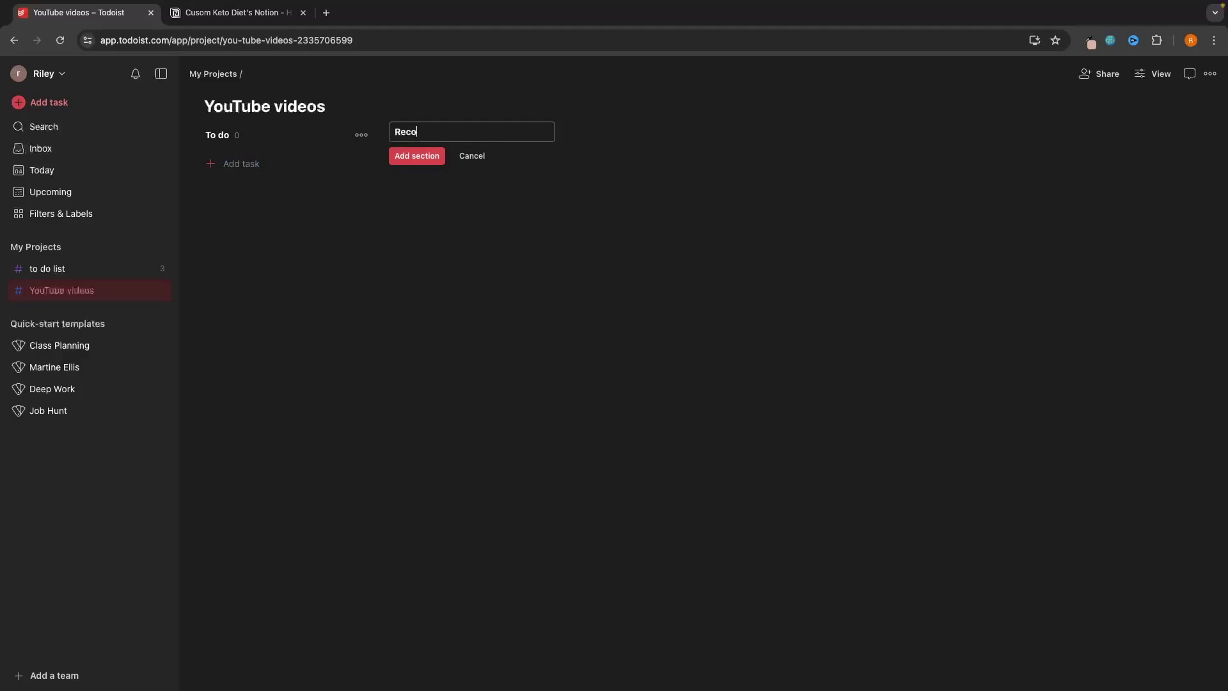
{"action": "type", "text": "rded"}
{"action": "key", "text": "Return"}
{"action": "type", "text": "Edited"}
{"action": "key", "text": "Return"}
{"action": "type", "text": "Uplo"}
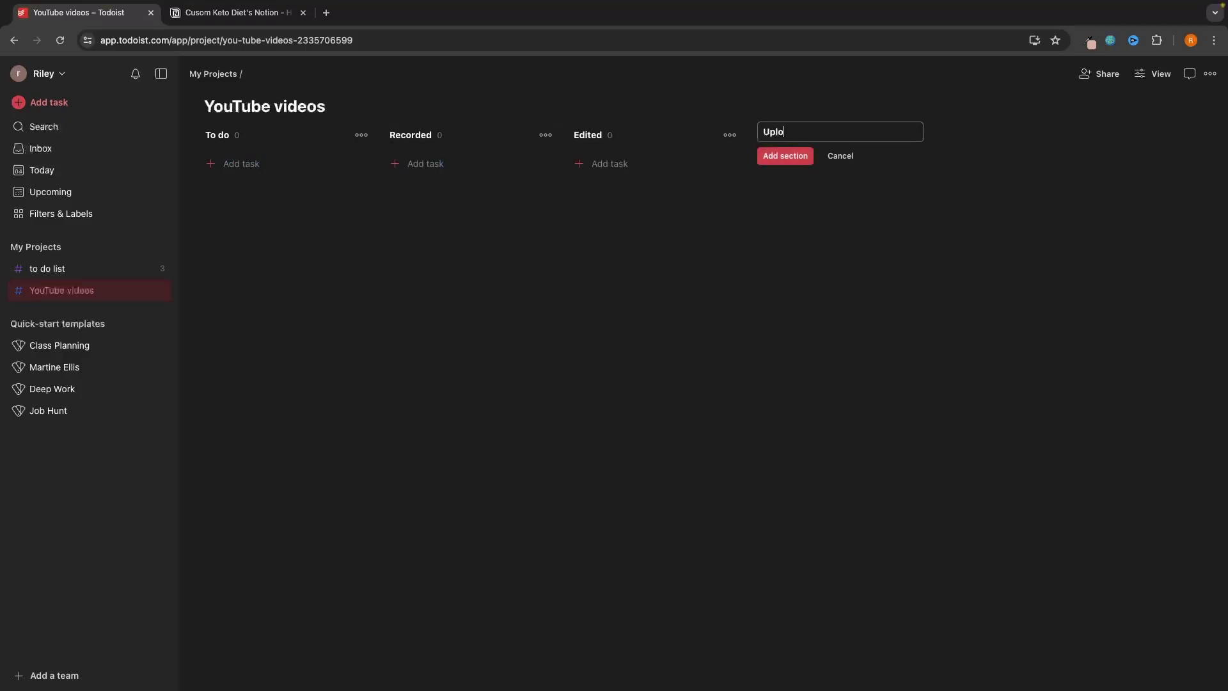
{"action": "type", "text": "aded"}
{"action": "key", "text": "Return"}
Add the tasks "Todous vs notion" and "Notion tutorial" to the To do section, and move "Notion tutorial" through Recorded into Edited
{"action": "left_click", "coordinate": [309, 165]}
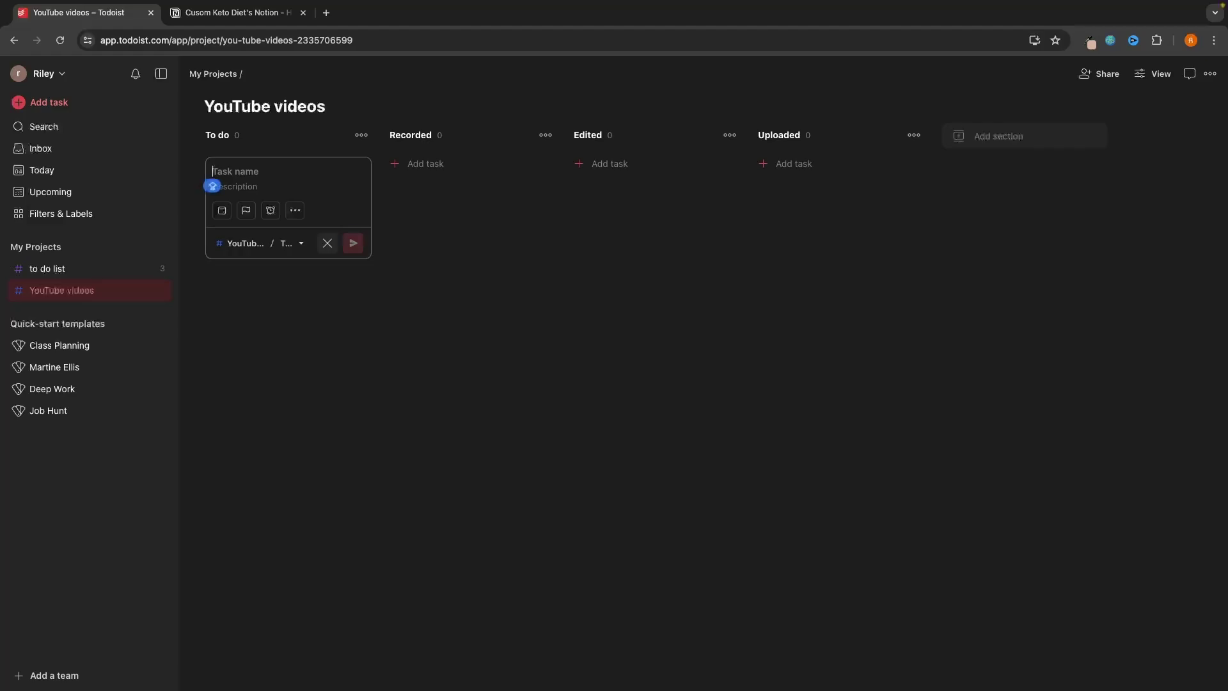
{"action": "type", "text": "Todous vs n"}
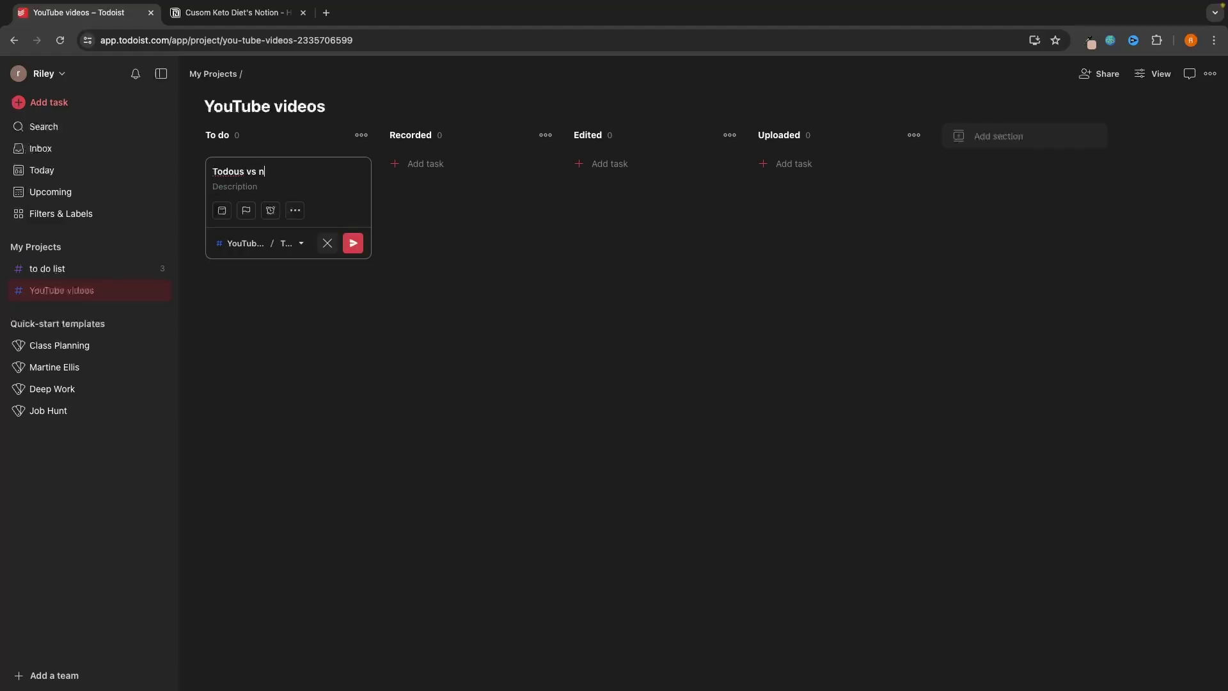
{"action": "type", "text": "otion"}
{"action": "key", "text": "Return"}
{"action": "type", "text": "Notion t"}
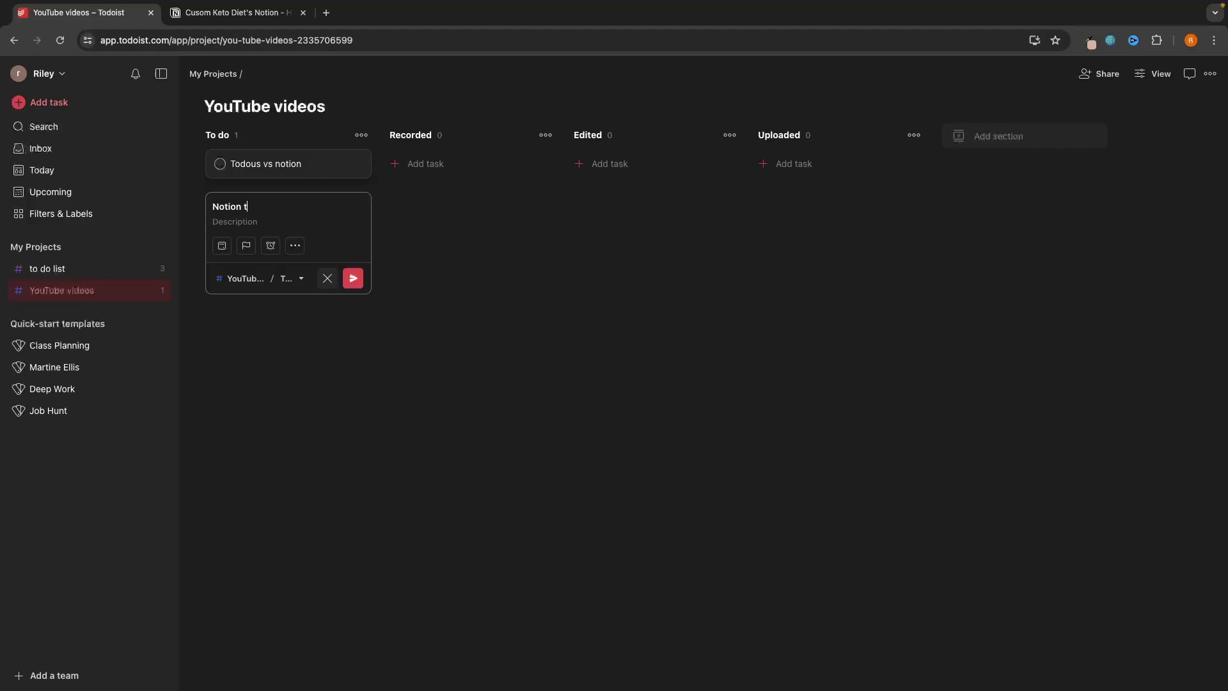
{"action": "type", "text": "utorial"}
{"action": "key", "text": "Return"}
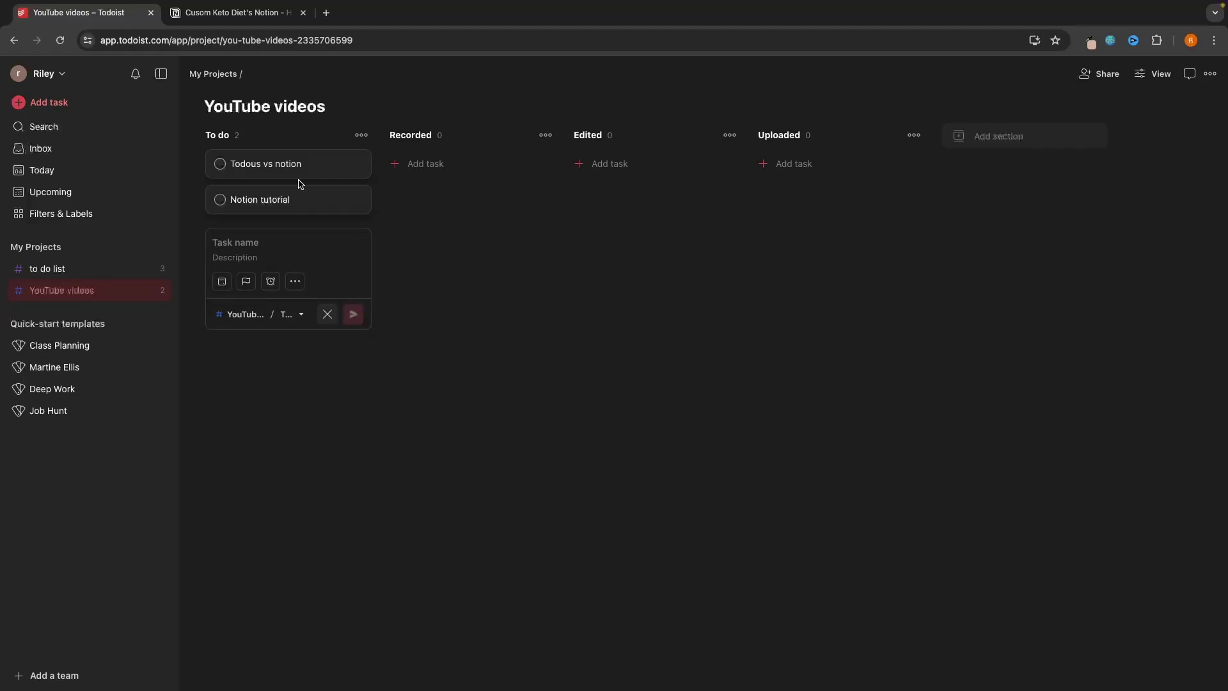
{"action": "left_click_drag", "start_coordinate": [298, 192], "coordinate": [492, 185]}
{"action": "left_click_drag", "start_coordinate": [419, 172], "coordinate": [592, 165]}
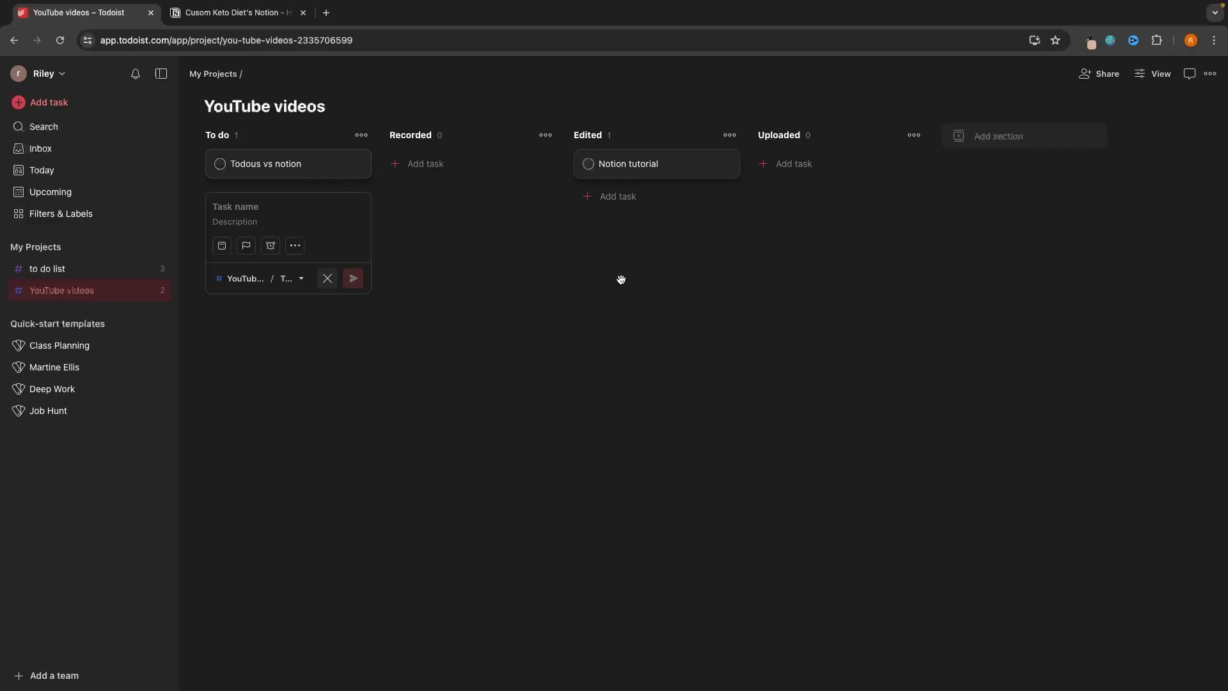
Switch the to do list project to the Board layout
{"action": "left_click", "coordinate": [80, 268]}
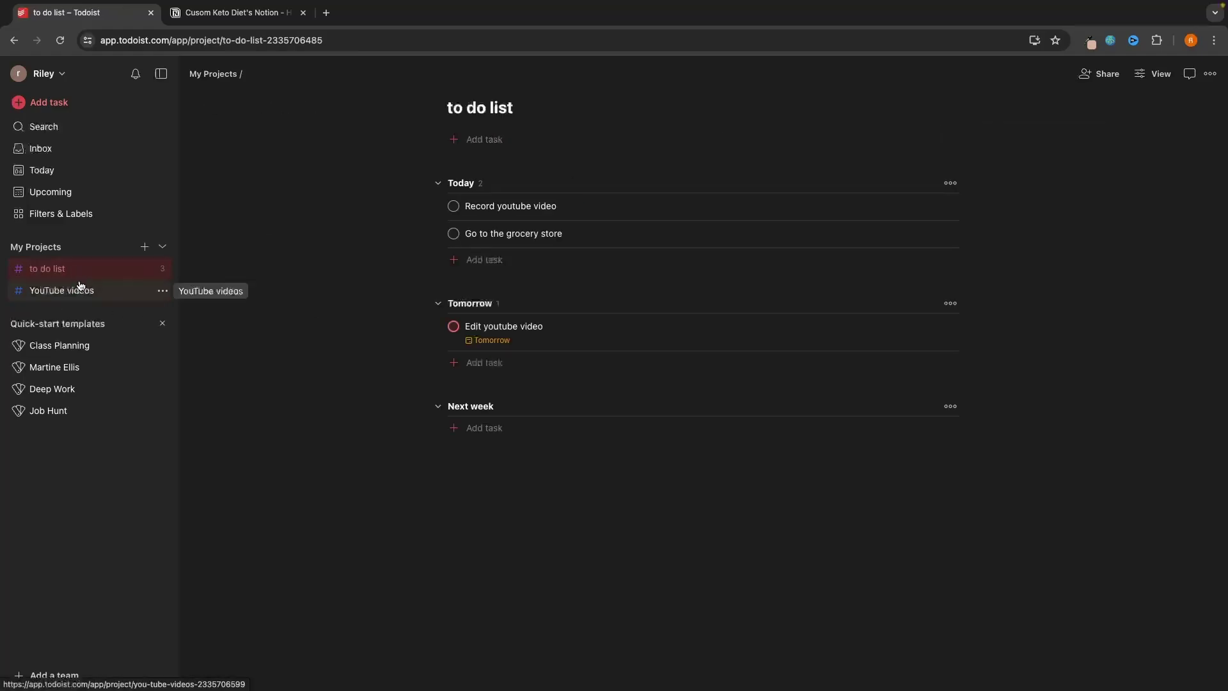
{"action": "left_click", "coordinate": [1149, 74]}
{"action": "left_click", "coordinate": [1117, 134]}
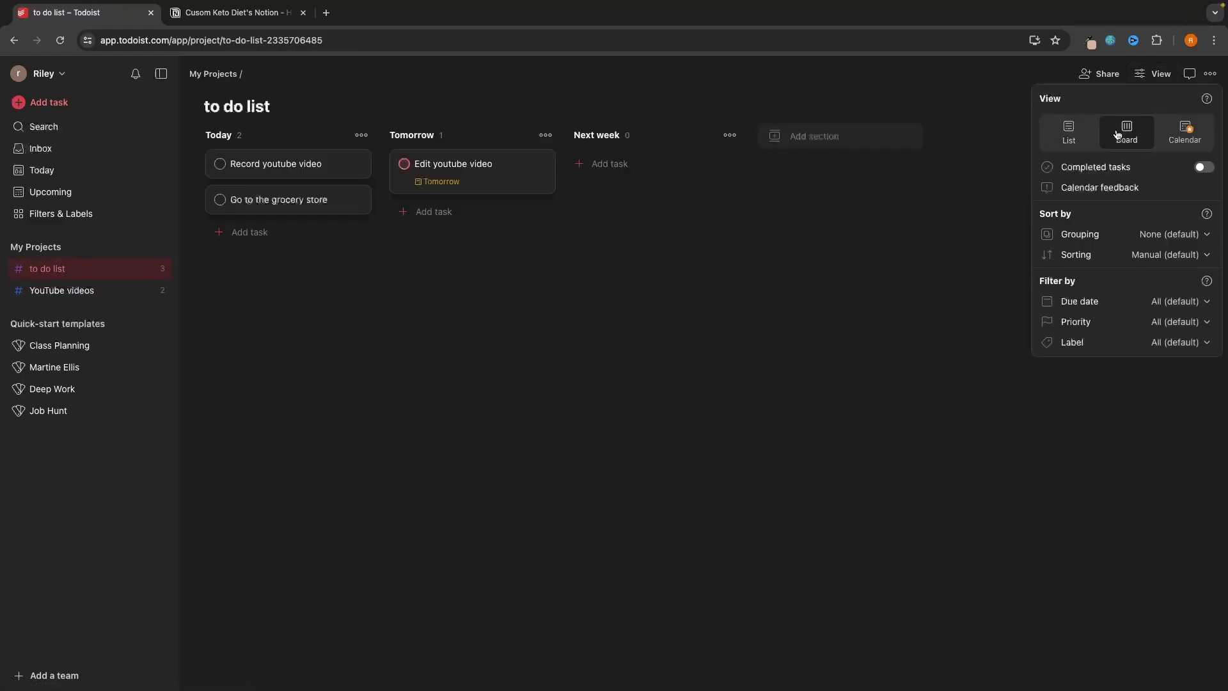
{"action": "left_click", "coordinate": [958, 198]}
Switch the YouTube videos project to the List layout
{"action": "left_click", "coordinate": [58, 294]}
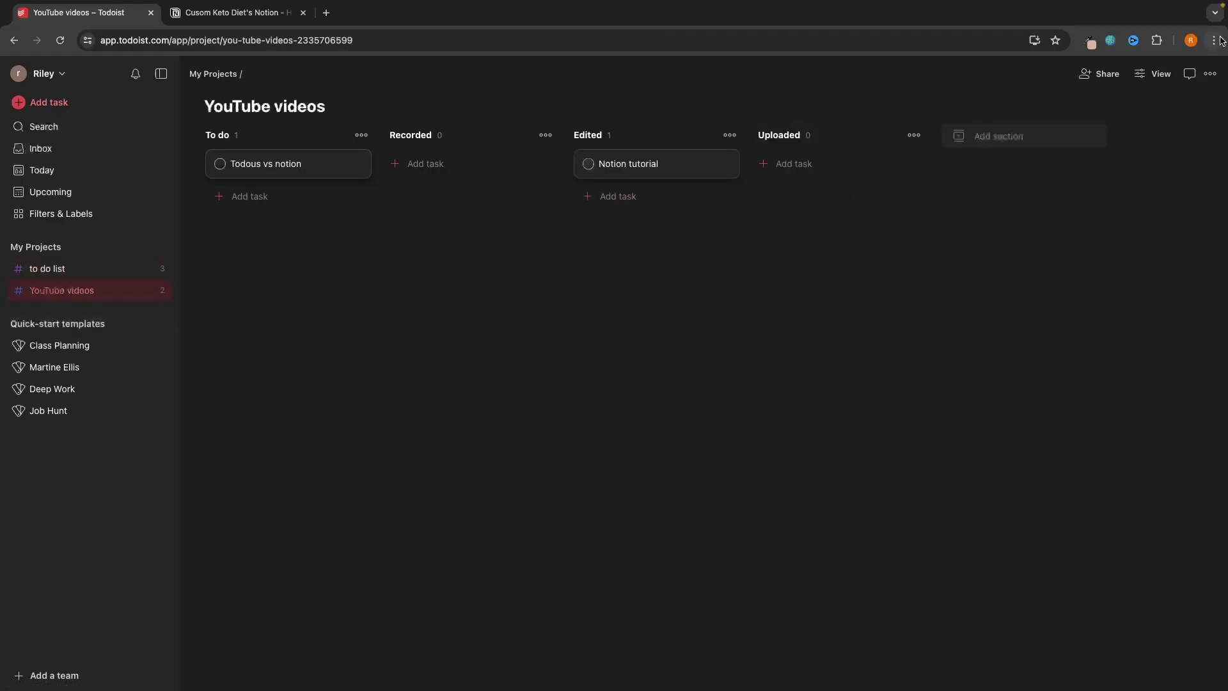
{"action": "left_click", "coordinate": [1153, 73]}
{"action": "left_click", "coordinate": [1086, 136]}
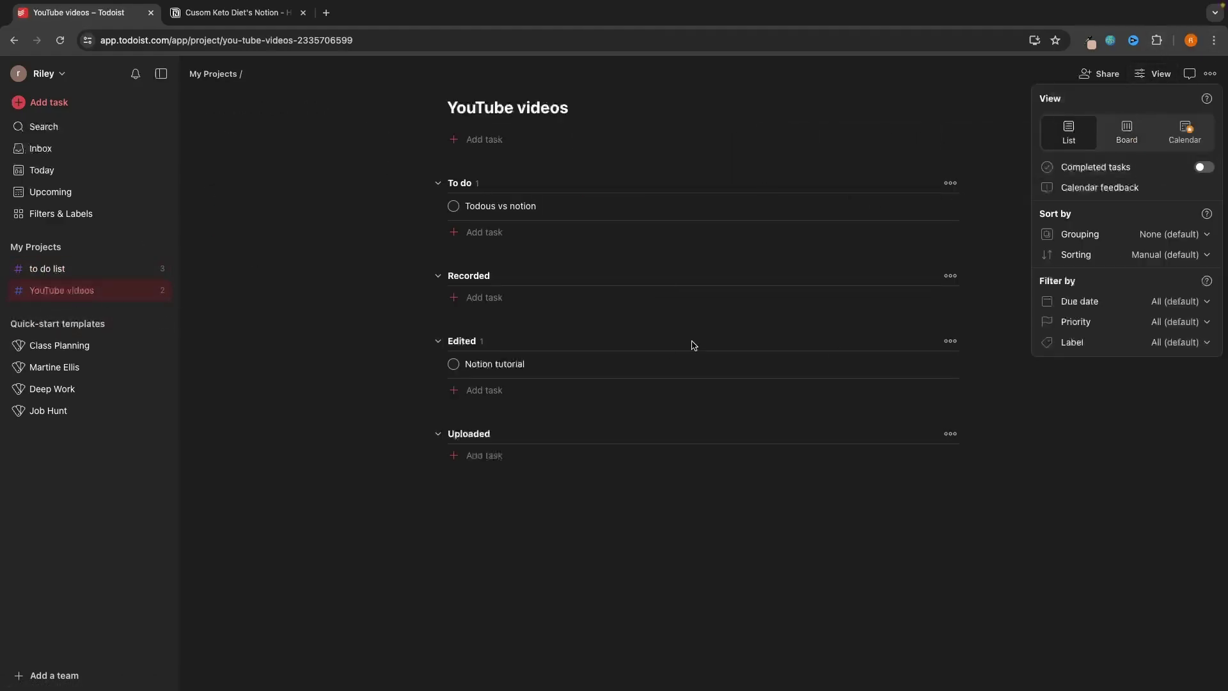
{"action": "left_click", "coordinate": [323, 216]}
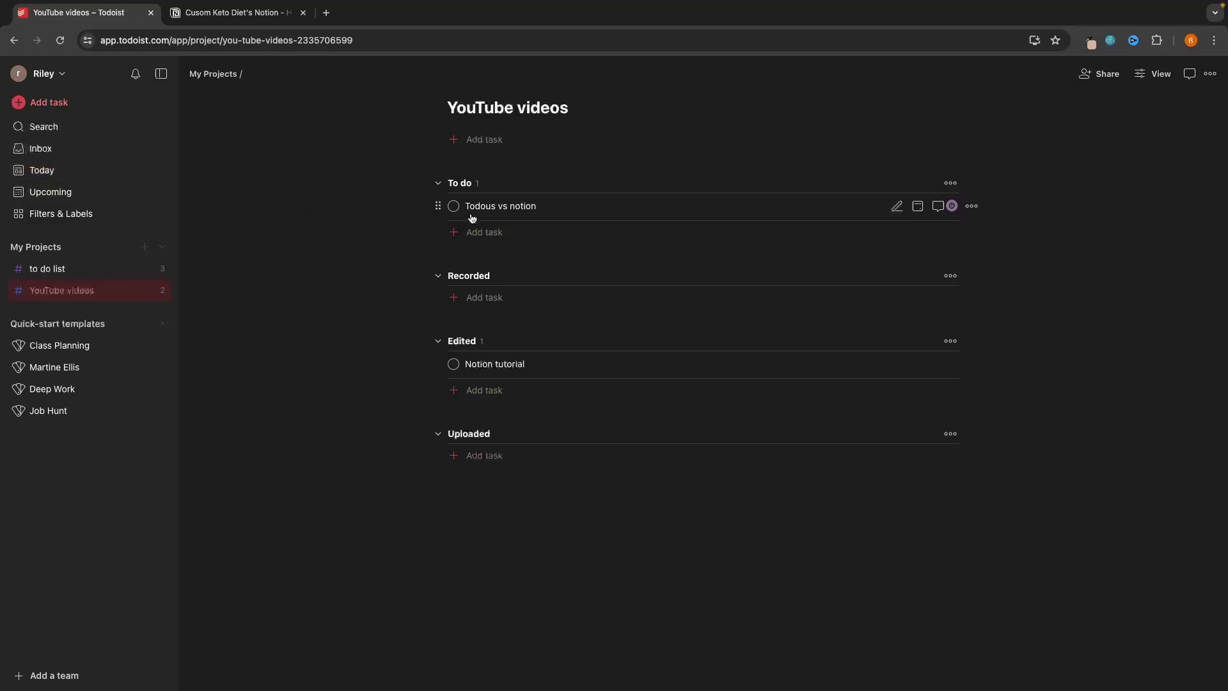
Set the due date of the "Todous vs notion" task to Today and close its details
{"action": "left_click", "coordinate": [618, 206]}
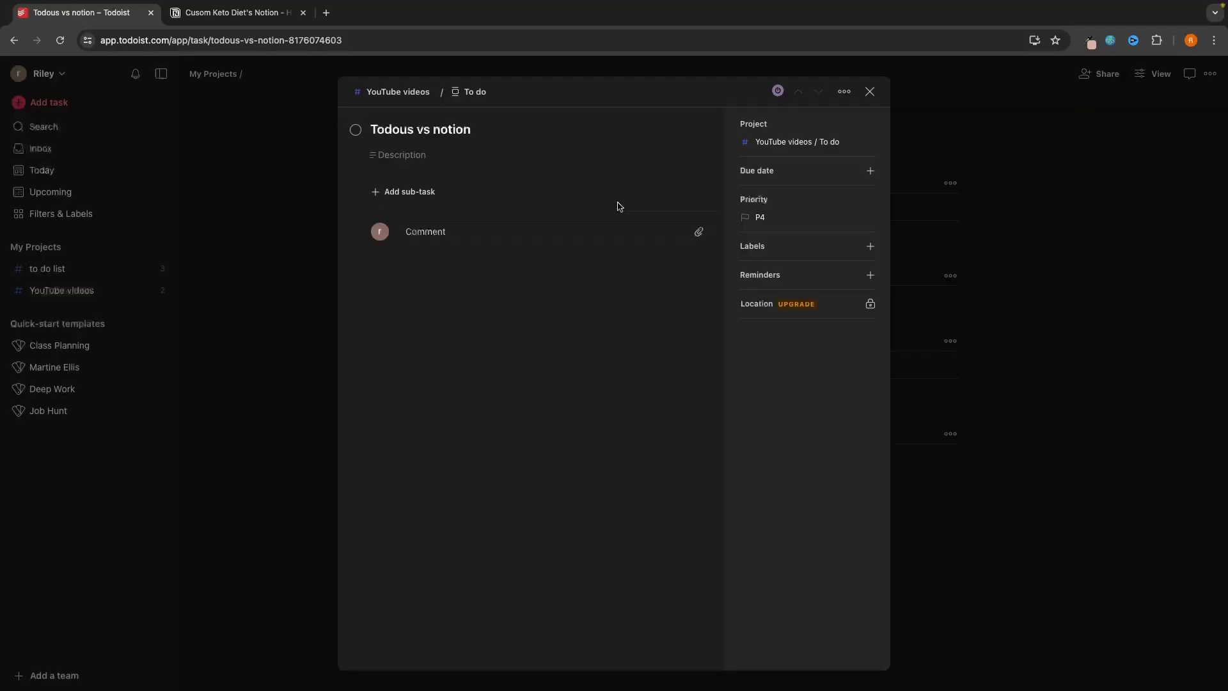
{"action": "left_click", "coordinate": [826, 179]}
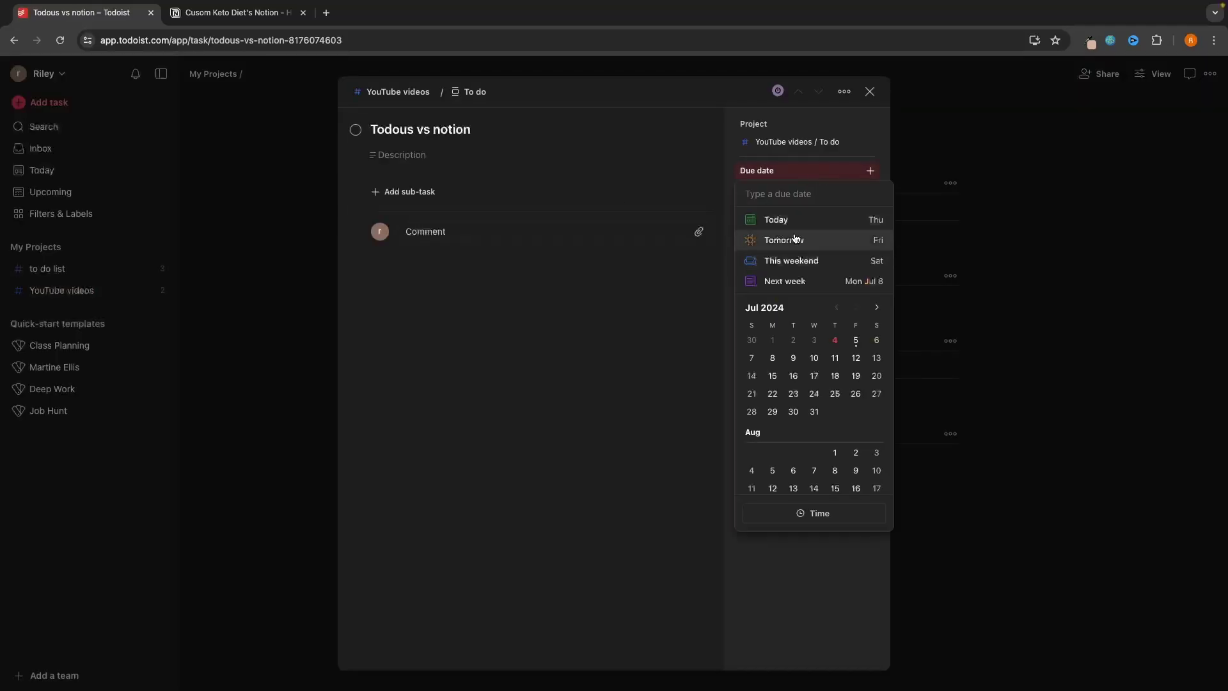
{"action": "left_click", "coordinate": [792, 224]}
{"action": "left_click", "coordinate": [870, 92]}
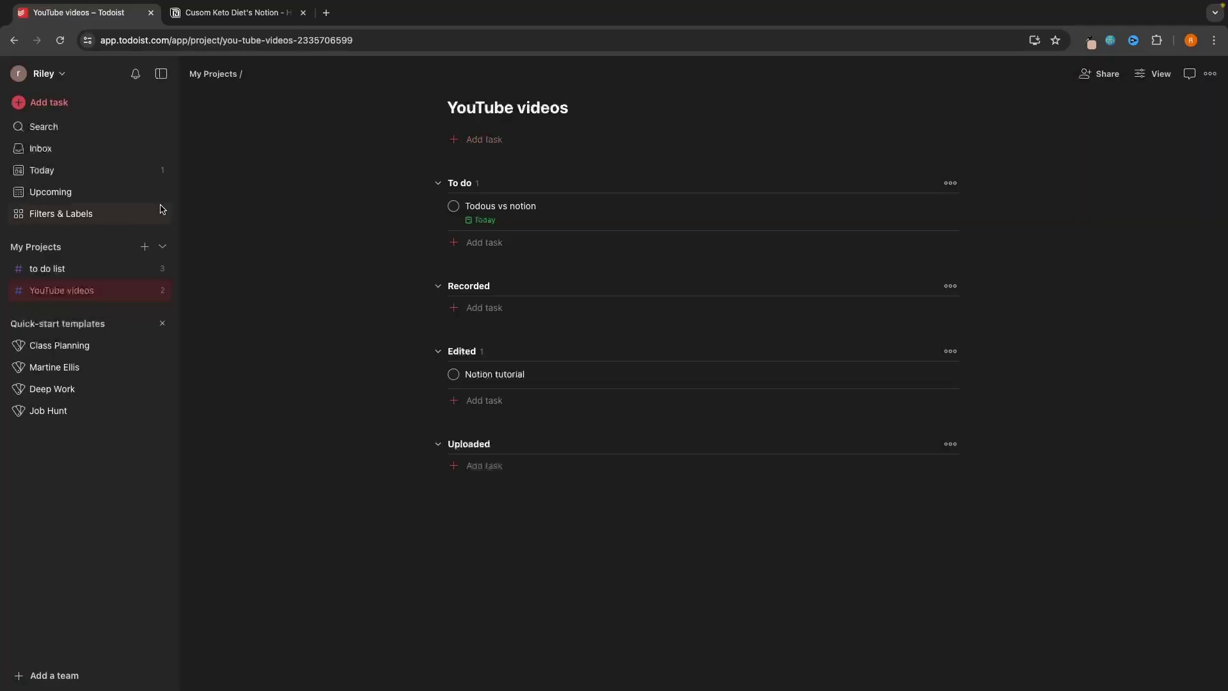
Review the Today and Upcoming views, including the layout options and the following two weeks, ending on the current week
{"action": "left_click", "coordinate": [52, 170]}
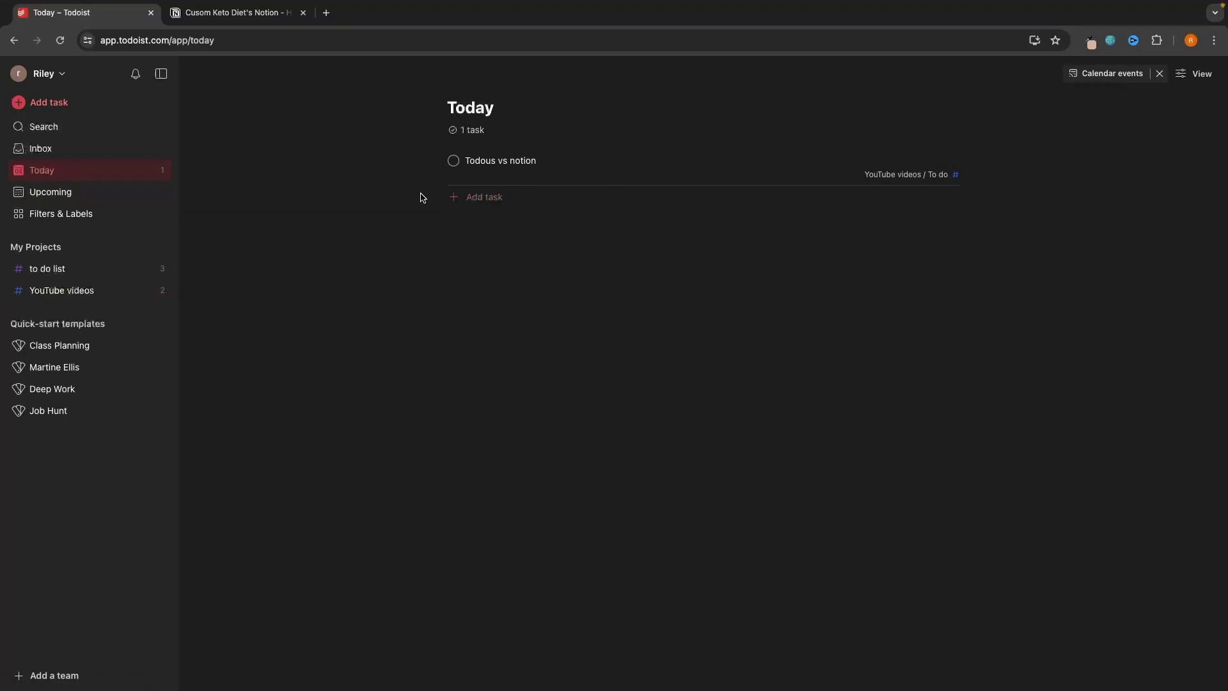
{"action": "left_click", "coordinate": [51, 191]}
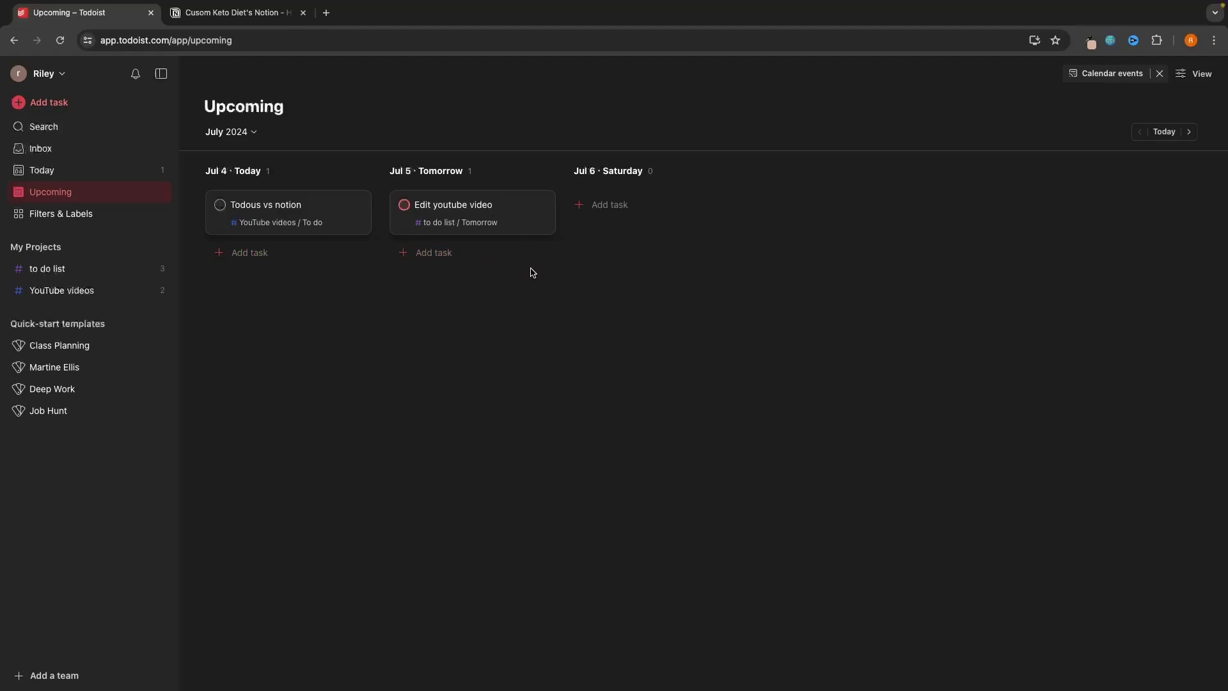
{"action": "left_click", "coordinate": [1193, 74]}
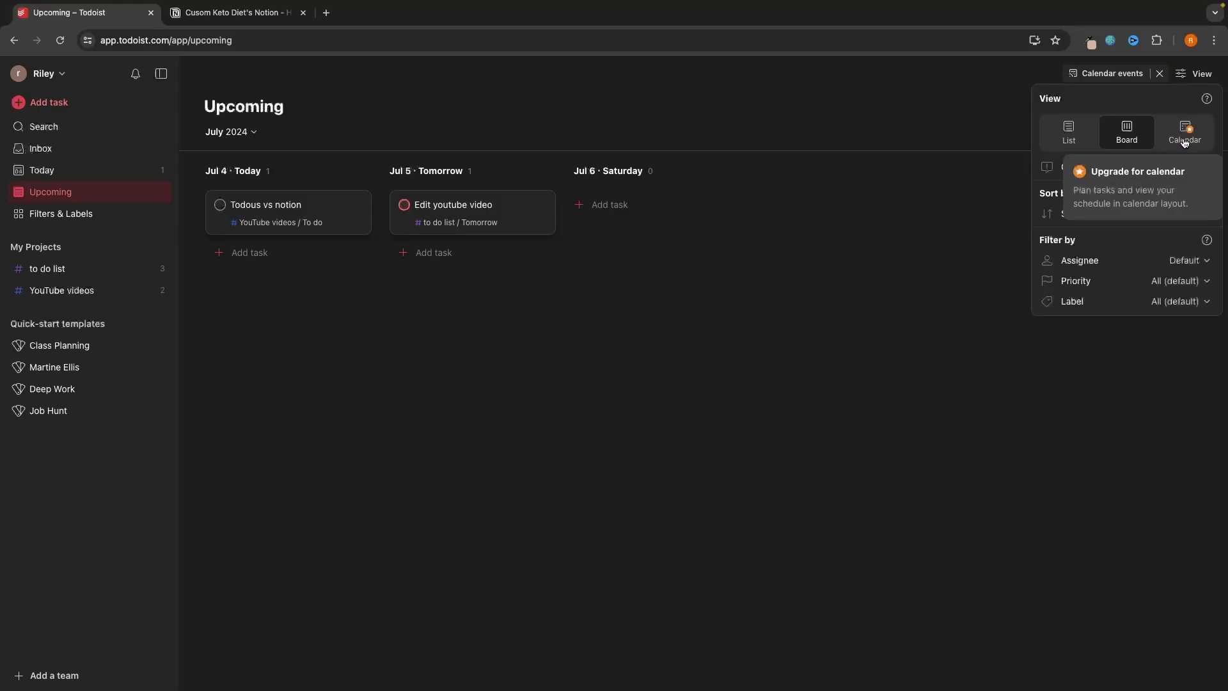
{"action": "left_click", "coordinate": [992, 165]}
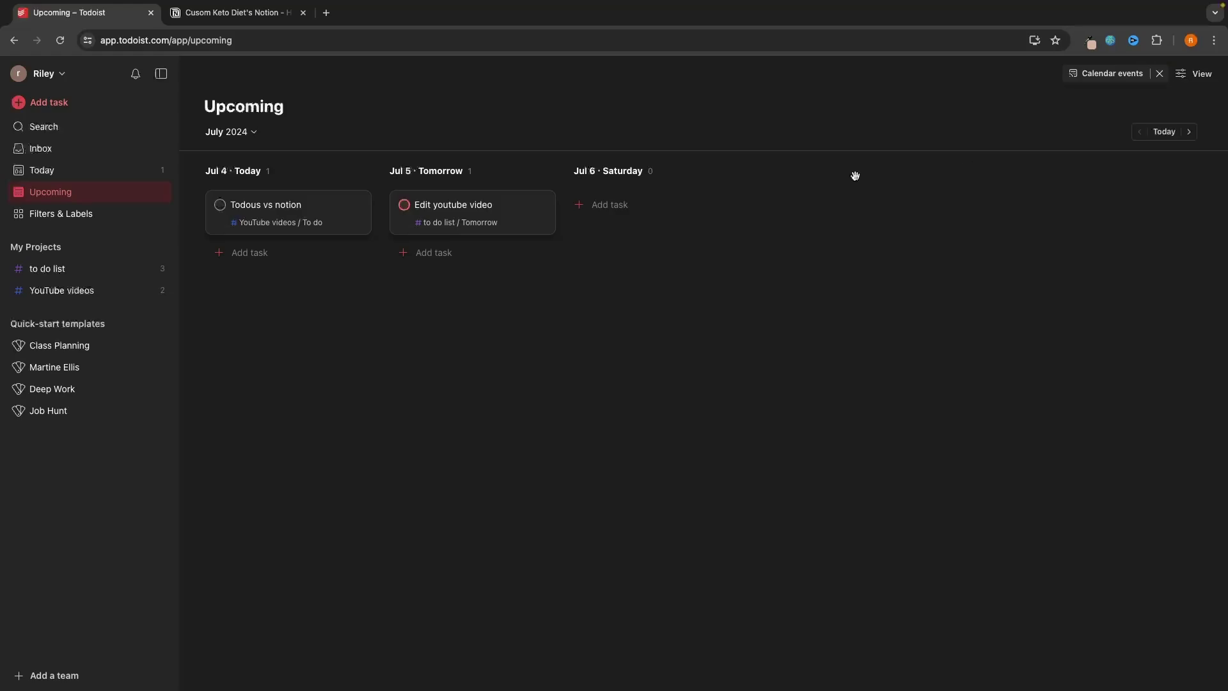
{"action": "left_click", "coordinate": [1188, 132]}
{"action": "left_click", "coordinate": [1188, 133]}
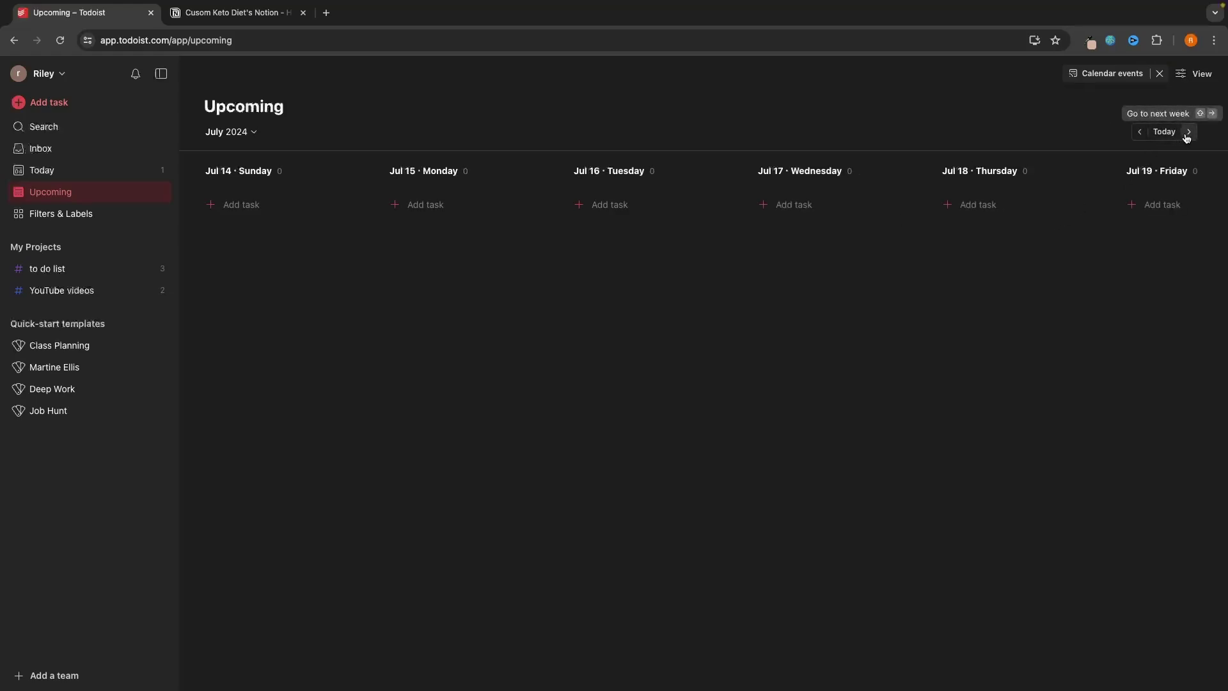
{"action": "left_click", "coordinate": [1140, 132]}
{"action": "left_click", "coordinate": [1140, 131]}
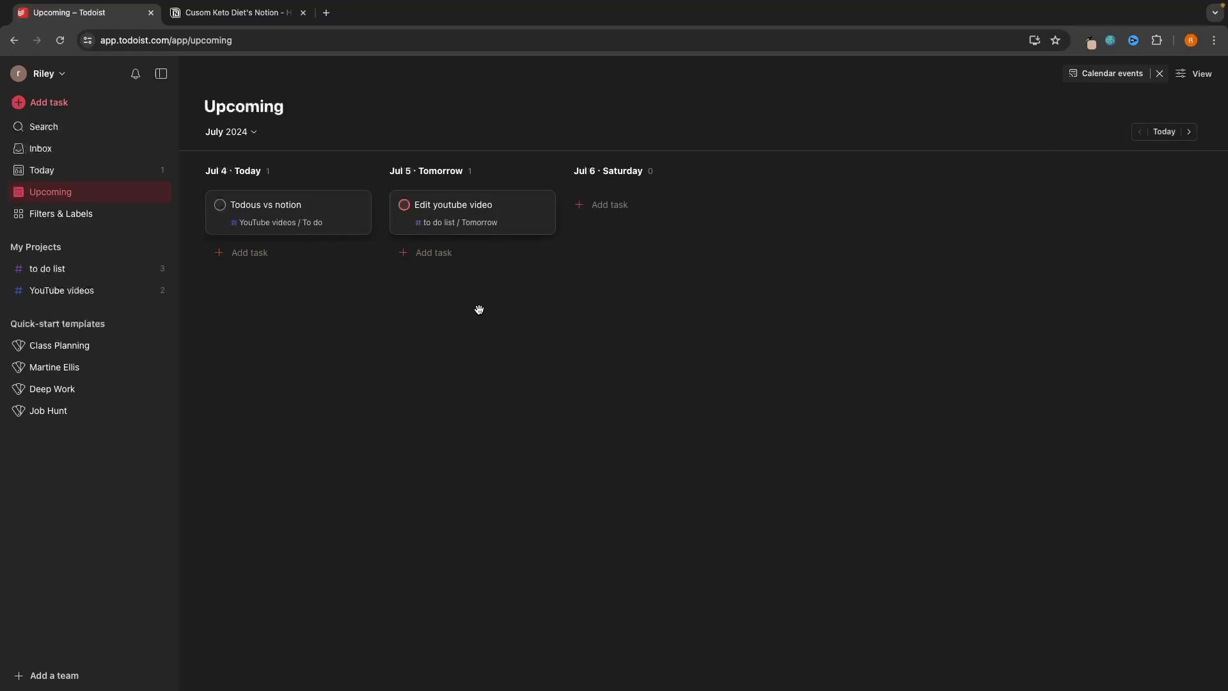
Mark the "Edit youtube video" task as complete in Upcoming, and open Todoist's Today view after checking the Notion home page
{"action": "left_click", "coordinate": [403, 206]}
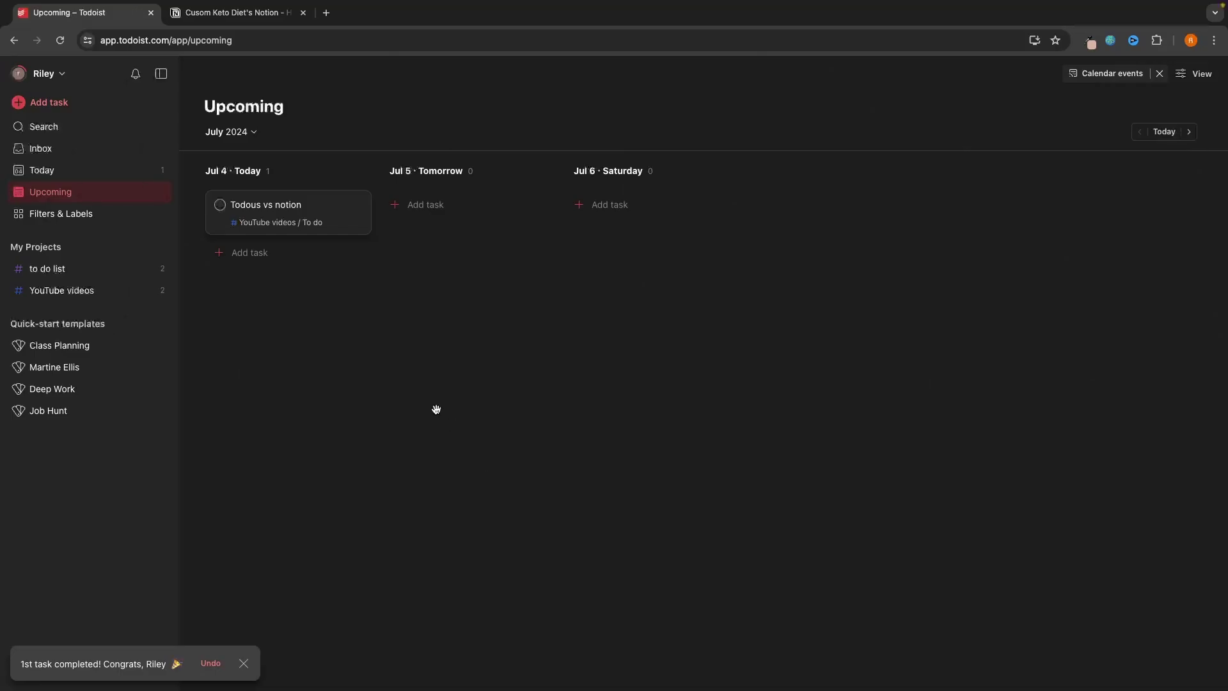
{"action": "key", "text": "ctrl+Tab"}
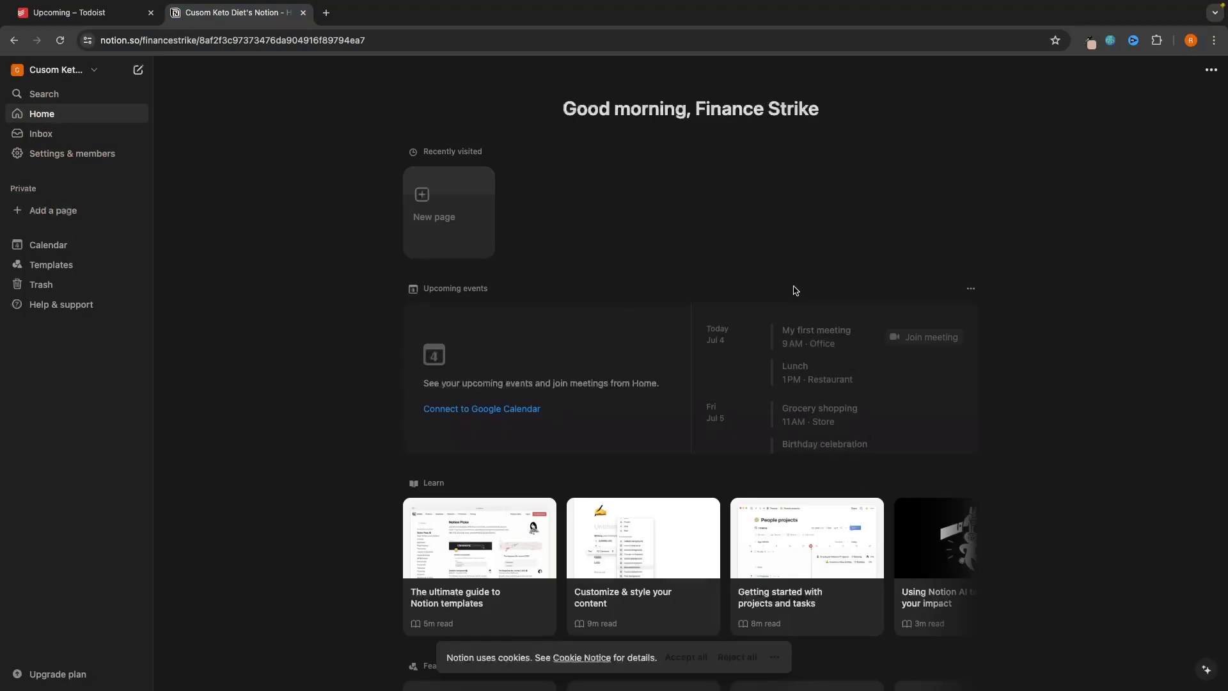
{"action": "left_click", "coordinate": [93, 15]}
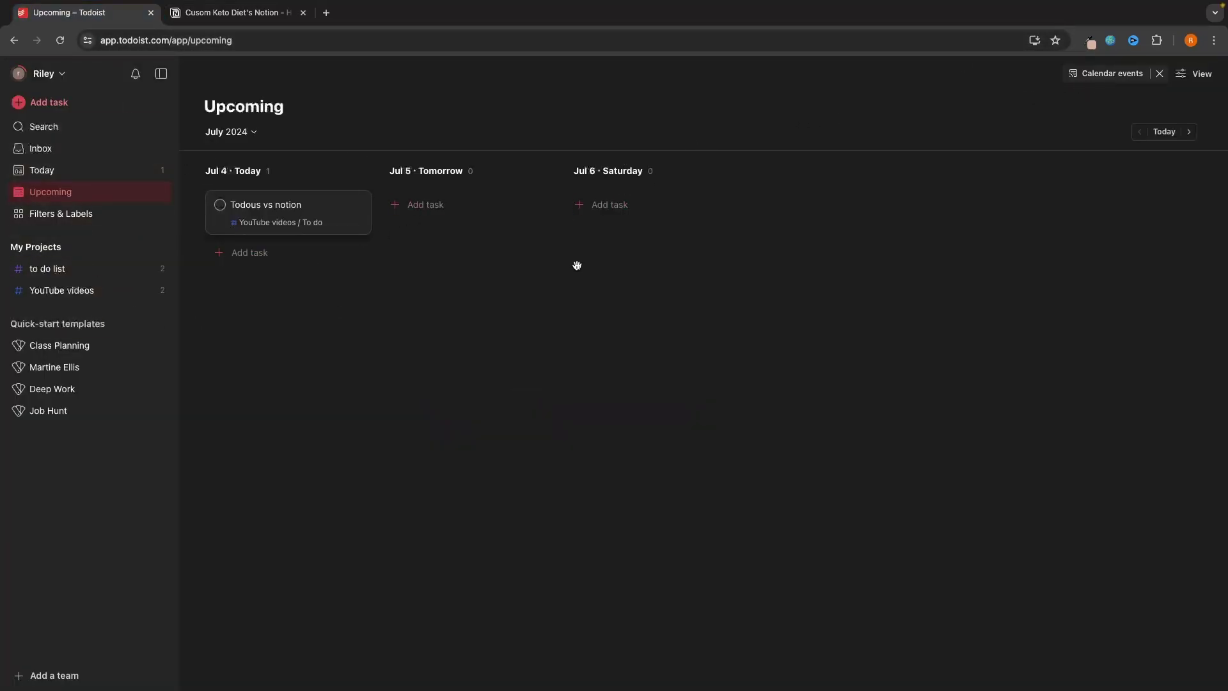
{"action": "left_click", "coordinate": [96, 171]}
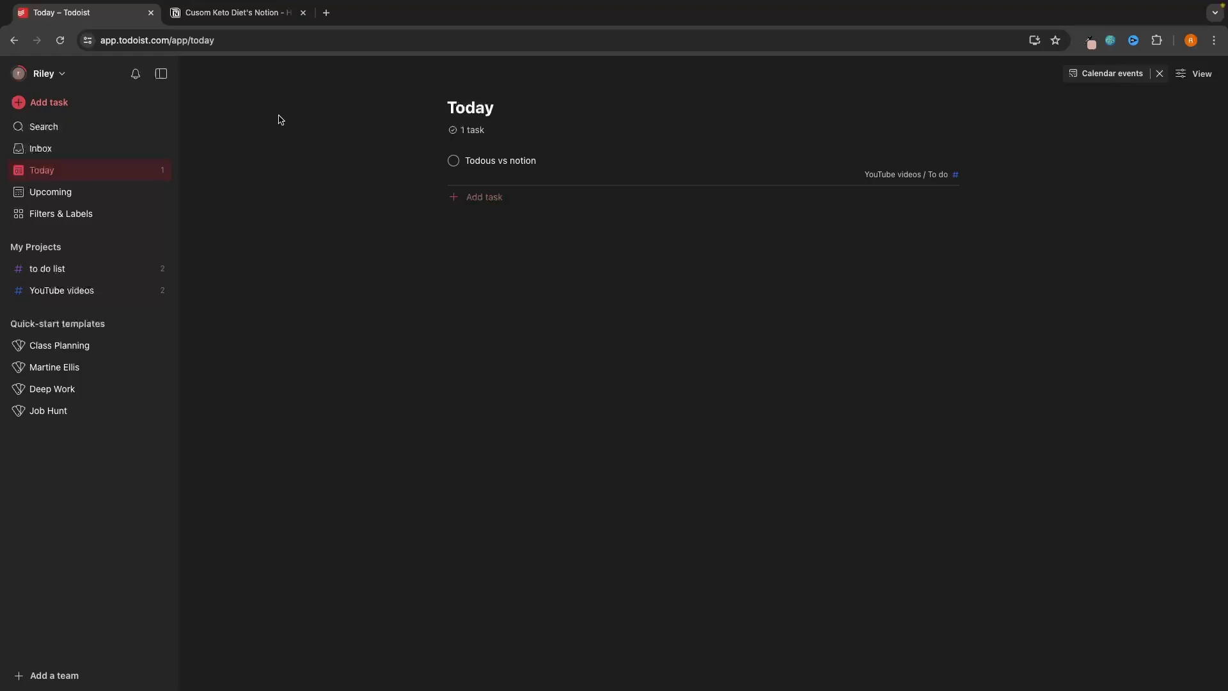
Switch to Notion and create a private page titled "To Do List", ready for content below the title
{"action": "left_click", "coordinate": [250, 14]}
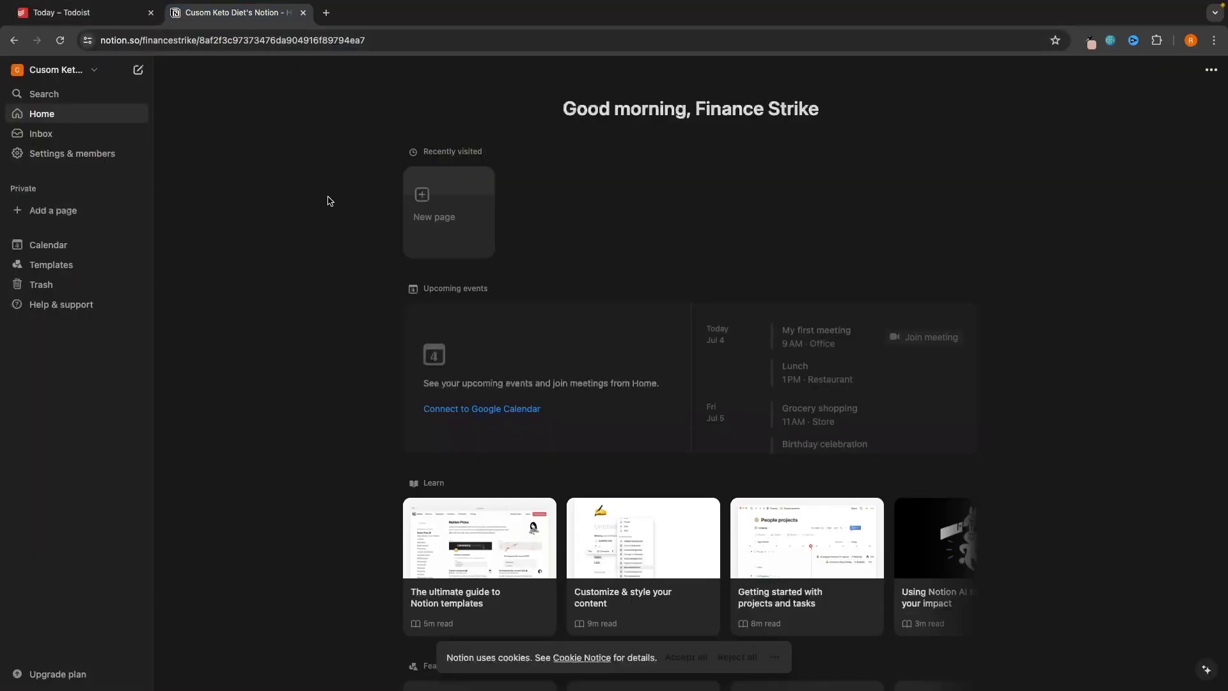
{"action": "left_click", "coordinate": [72, 212]}
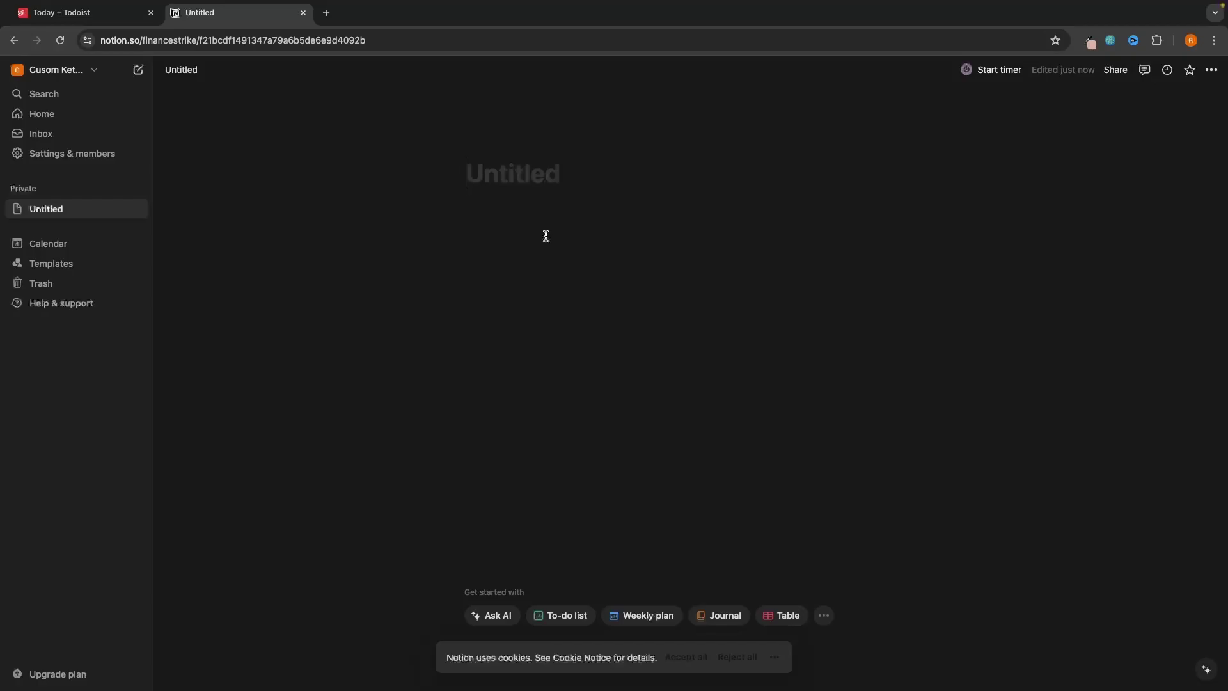
{"action": "type", "text": "To L"}
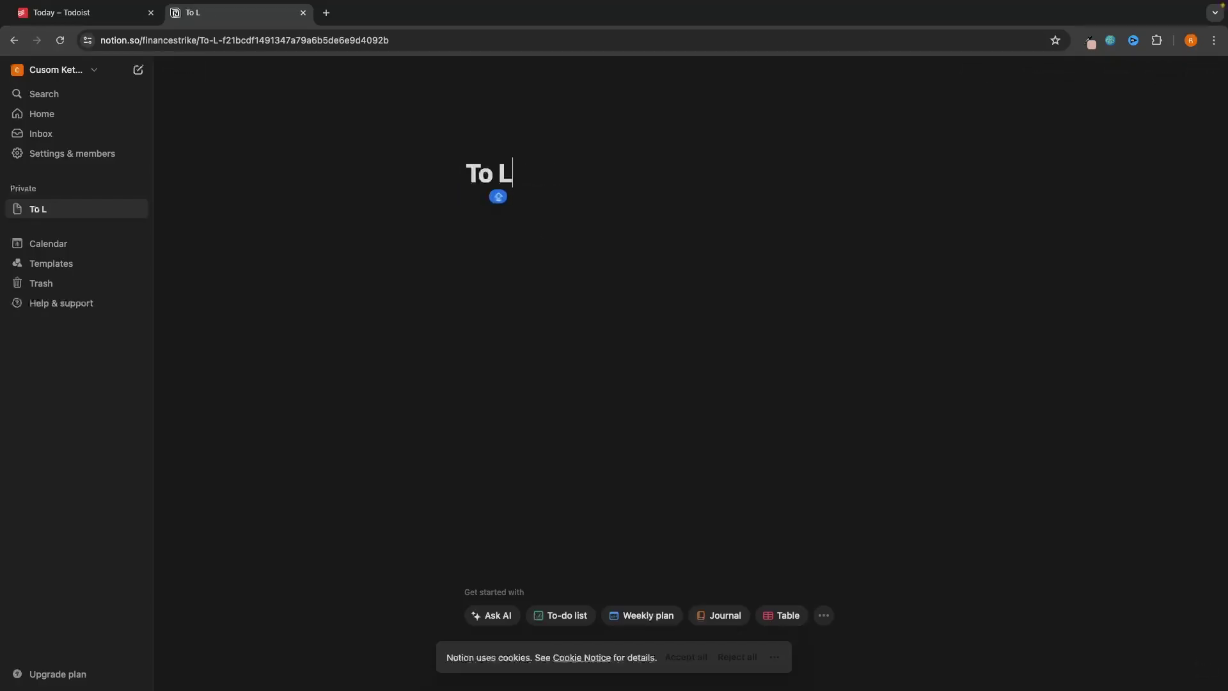
{"action": "key", "text": "BackSpace"}
{"action": "type", "text": "Do List"}
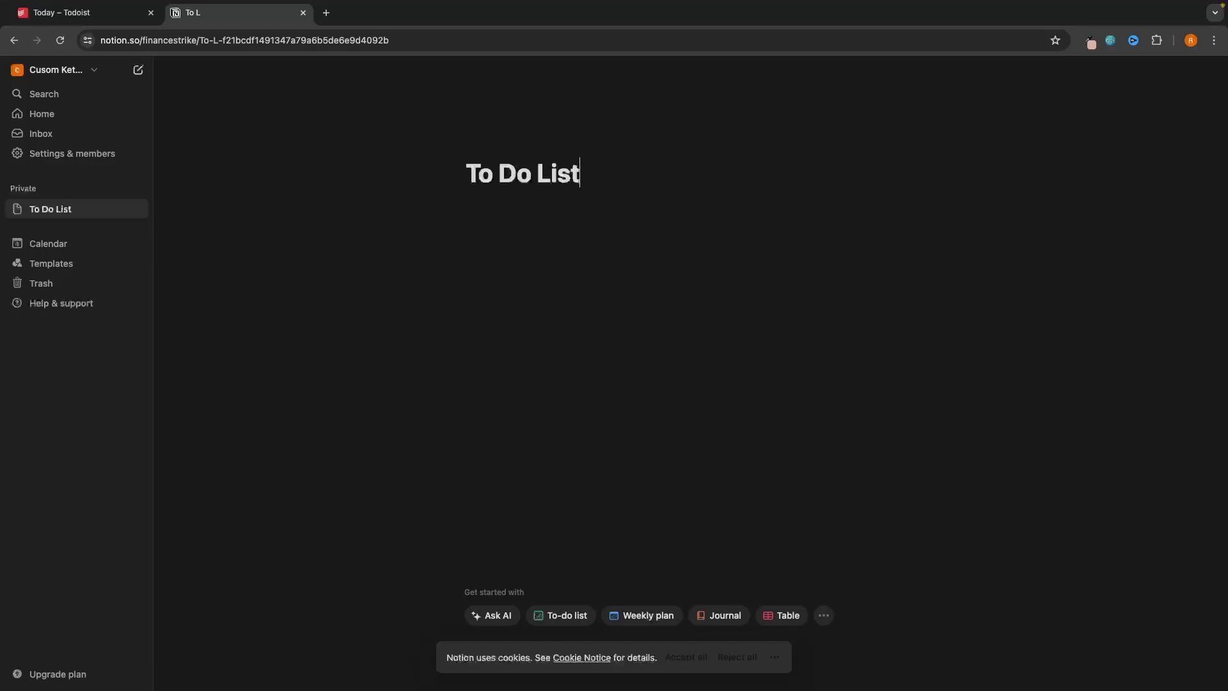
{"action": "key", "text": "Return"}
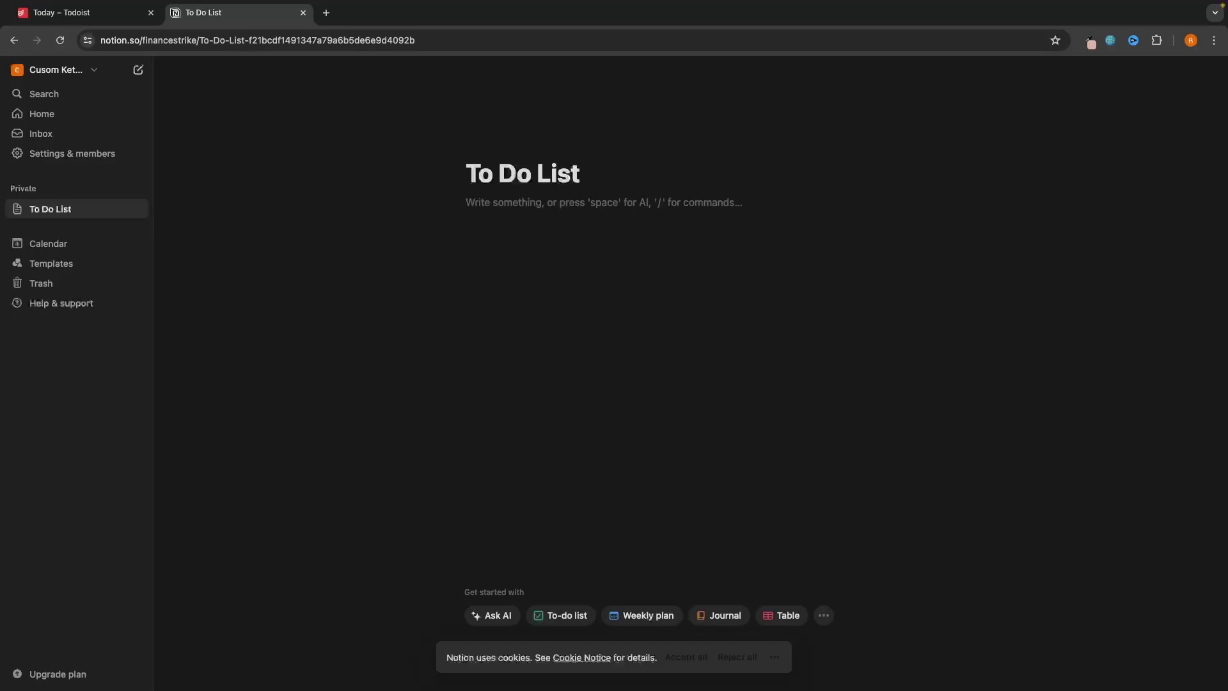
Look through the block types that can be inserted below the To Do List page title
{"action": "type", "text": "/"}
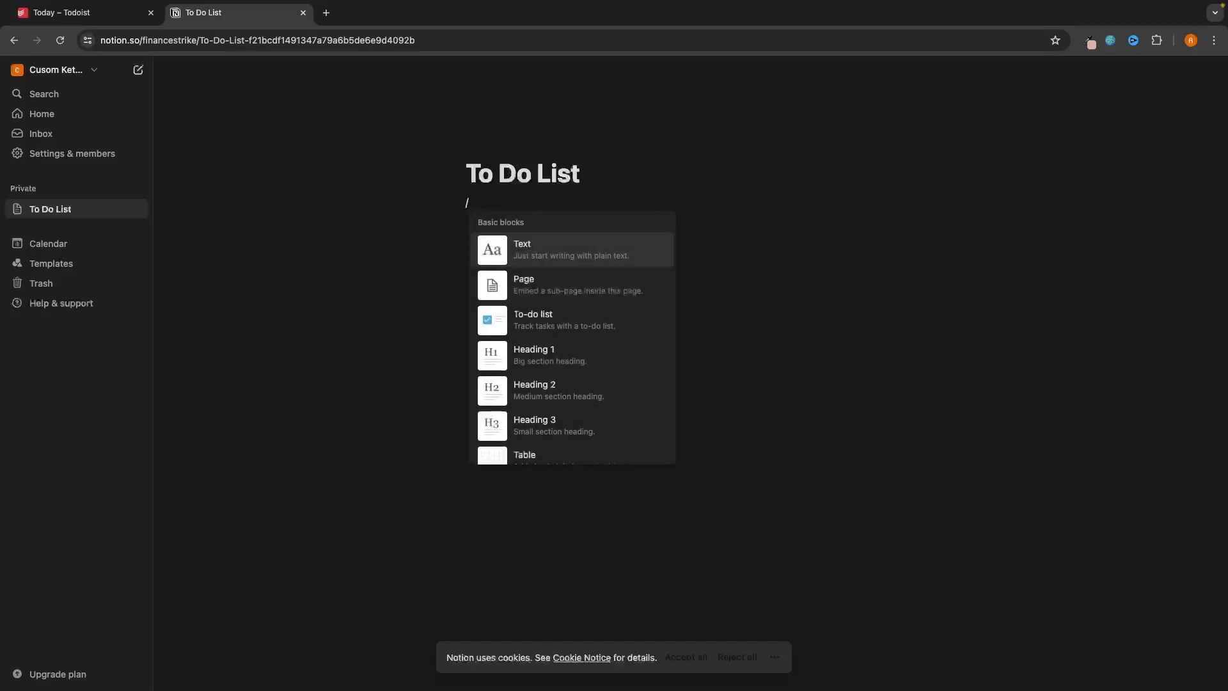
{"action": "scroll", "coordinate": [550, 327], "scroll_direction": "down", "scroll_amount": 10}
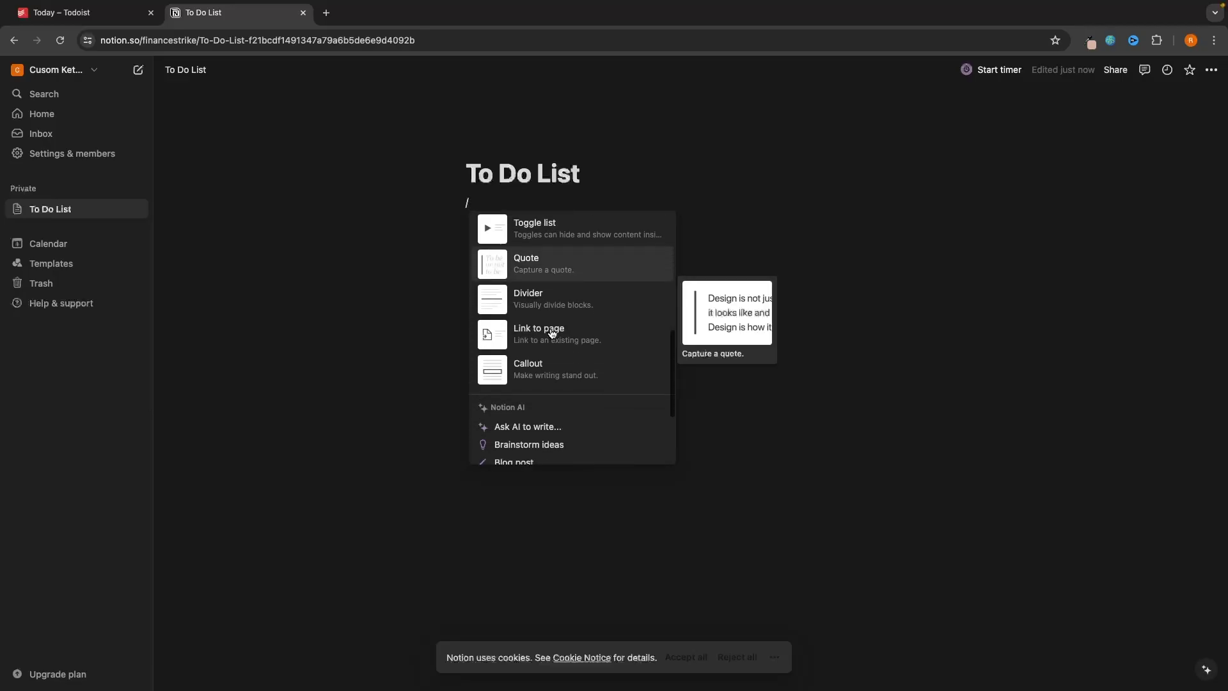
{"action": "scroll", "coordinate": [551, 333], "scroll_direction": "down", "scroll_amount": 4}
{"action": "scroll", "coordinate": [549, 325], "scroll_direction": "up", "scroll_amount": 15}
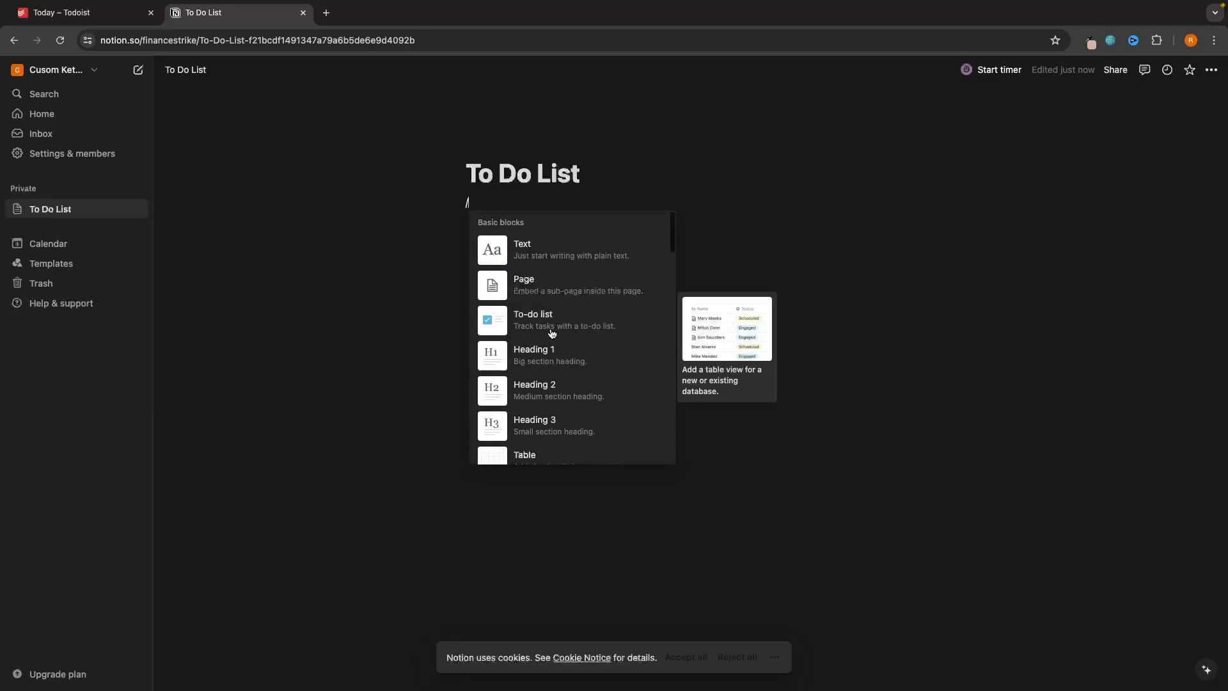
{"action": "key", "text": "Escape"}
Switch to Todoist, open the "to do list" project and change its layout from Board to List
{"action": "left_click", "coordinate": [61, 13]}
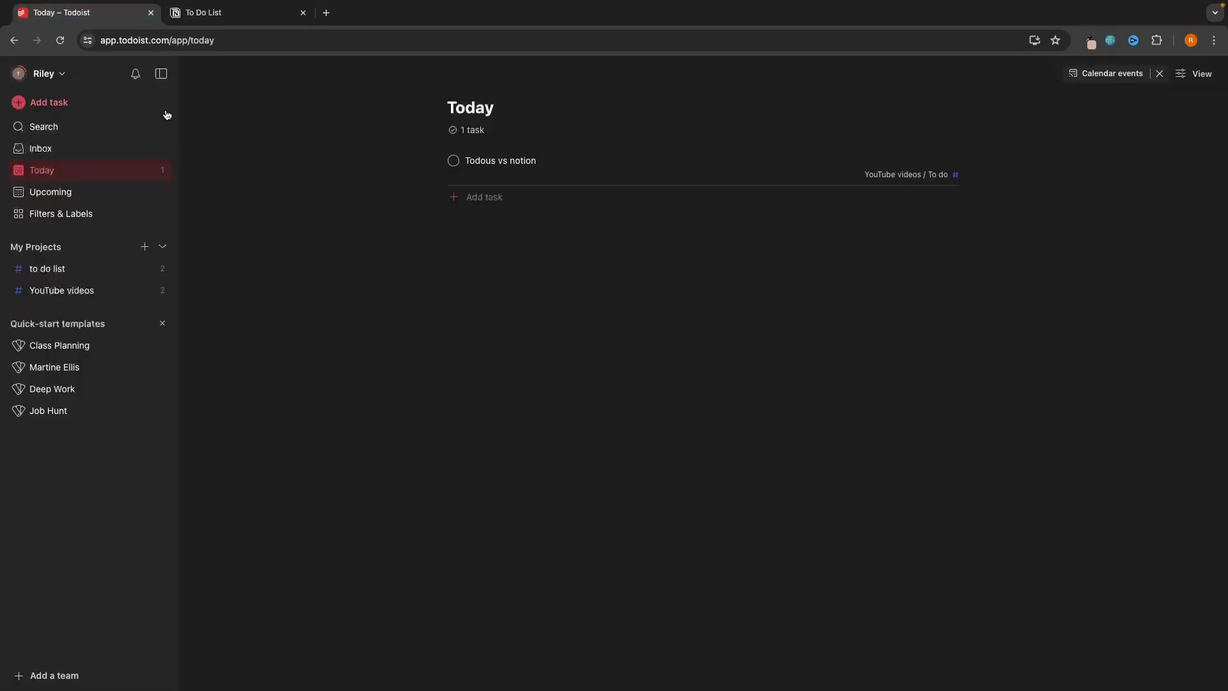
{"action": "left_click", "coordinate": [47, 268]}
{"action": "left_click", "coordinate": [1155, 73]}
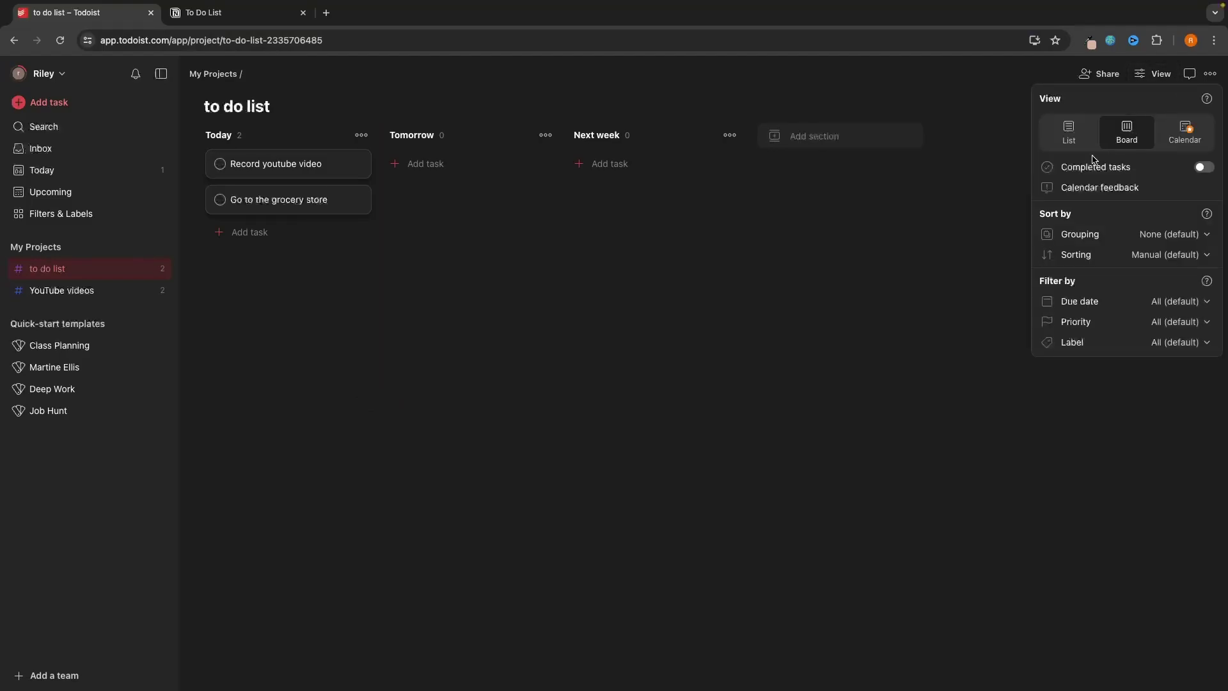
{"action": "left_click", "coordinate": [1079, 142]}
{"action": "left_click", "coordinate": [472, 148]}
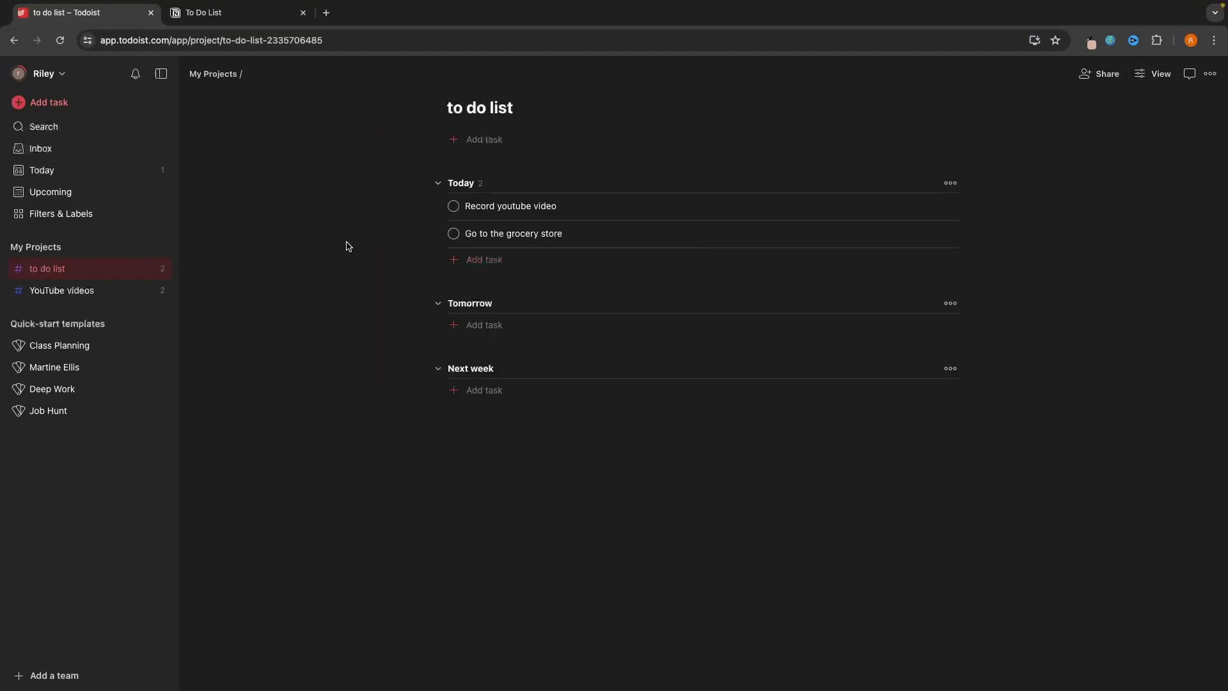
Return to Notion and replace the stray slash below the title with a Heading 2 reading "Today"
{"action": "left_click", "coordinate": [230, 18]}
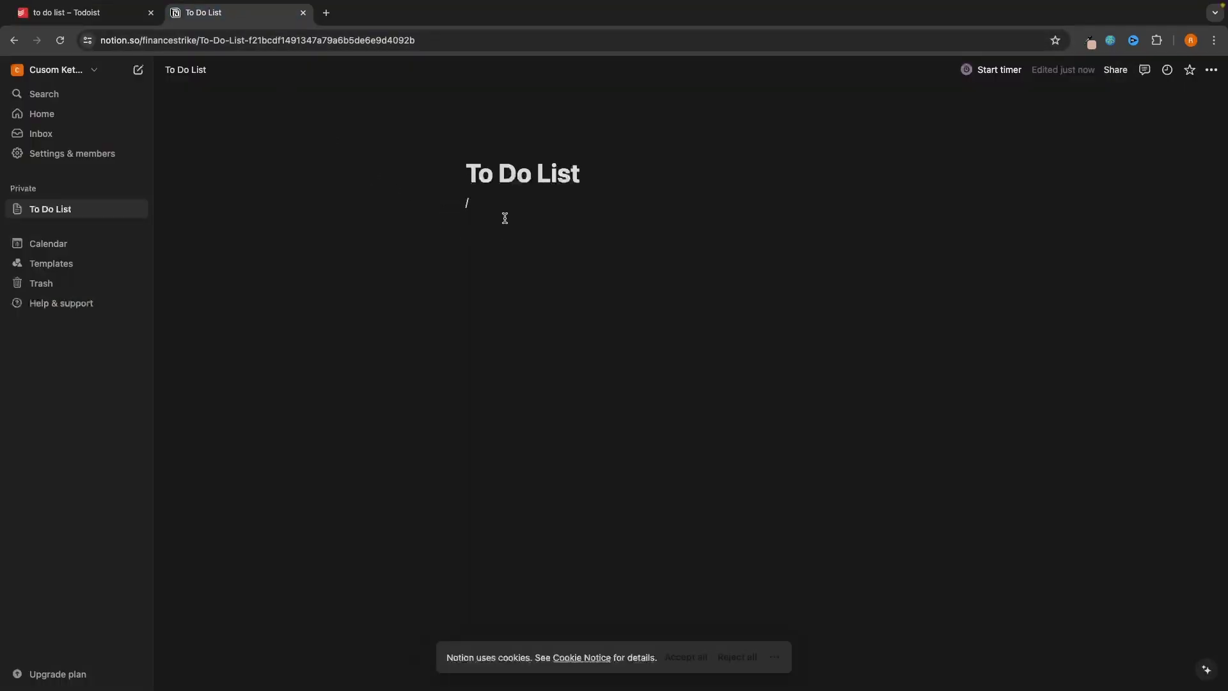
{"action": "key", "text": "BackSpace"}
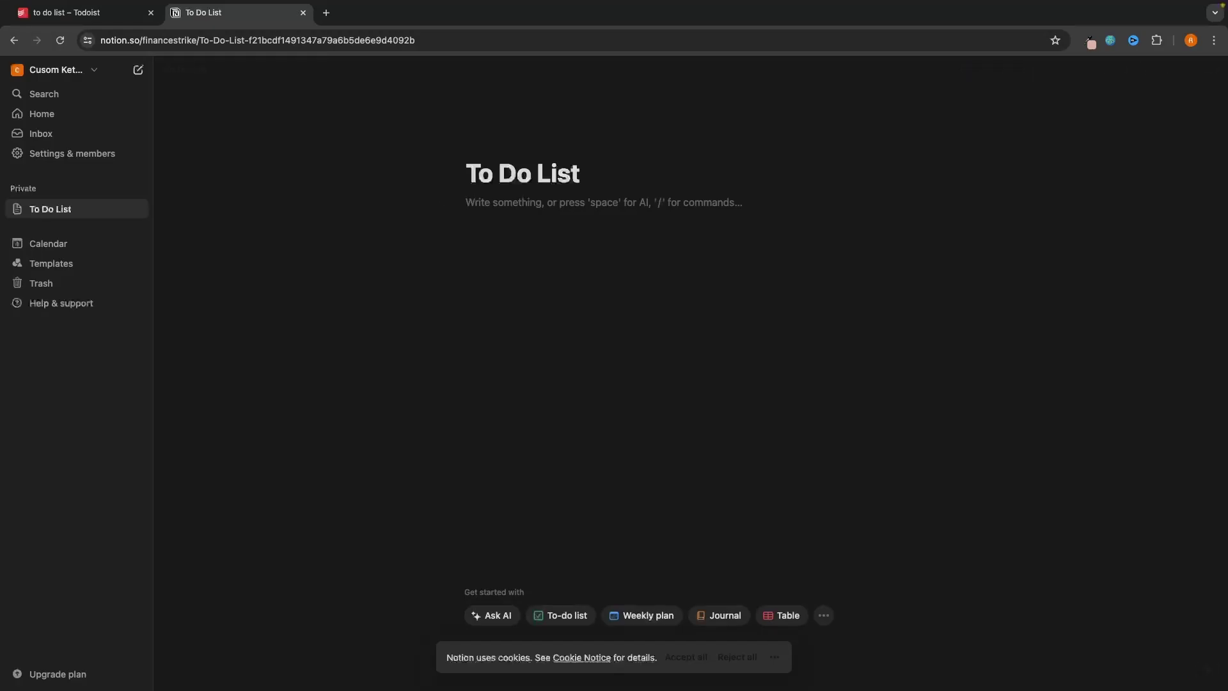
{"action": "type", "text": "/"}
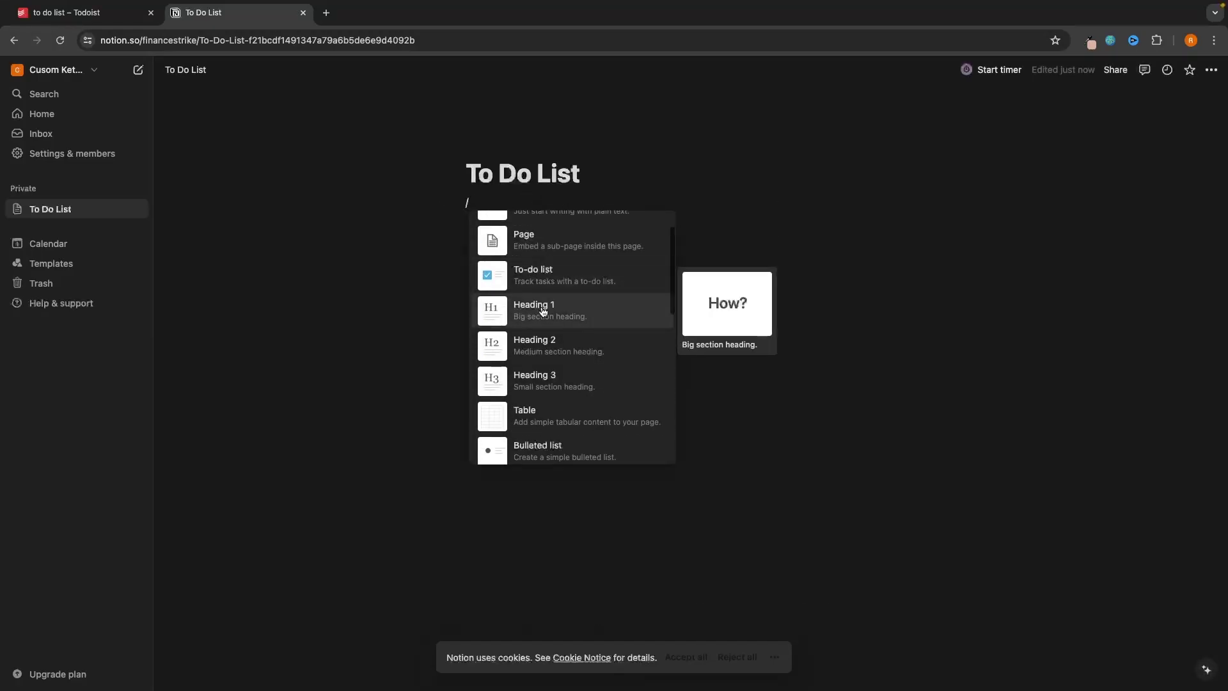
{"action": "left_click", "coordinate": [542, 345]}
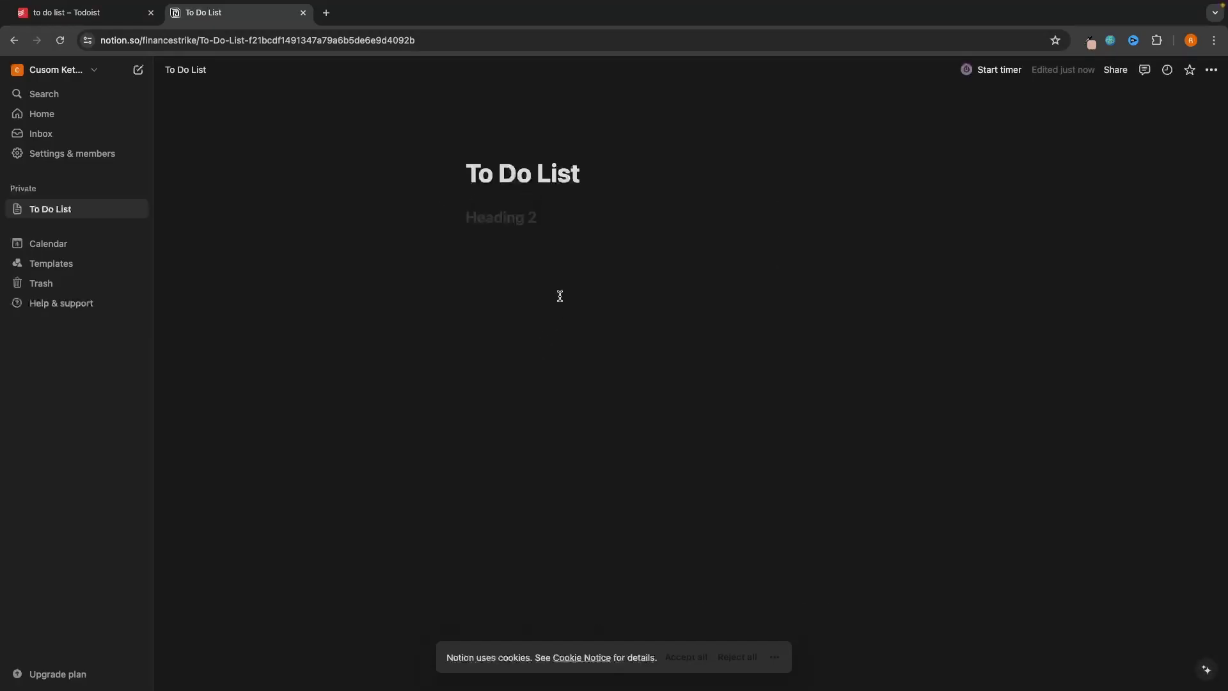
{"action": "type", "text": "Today"}
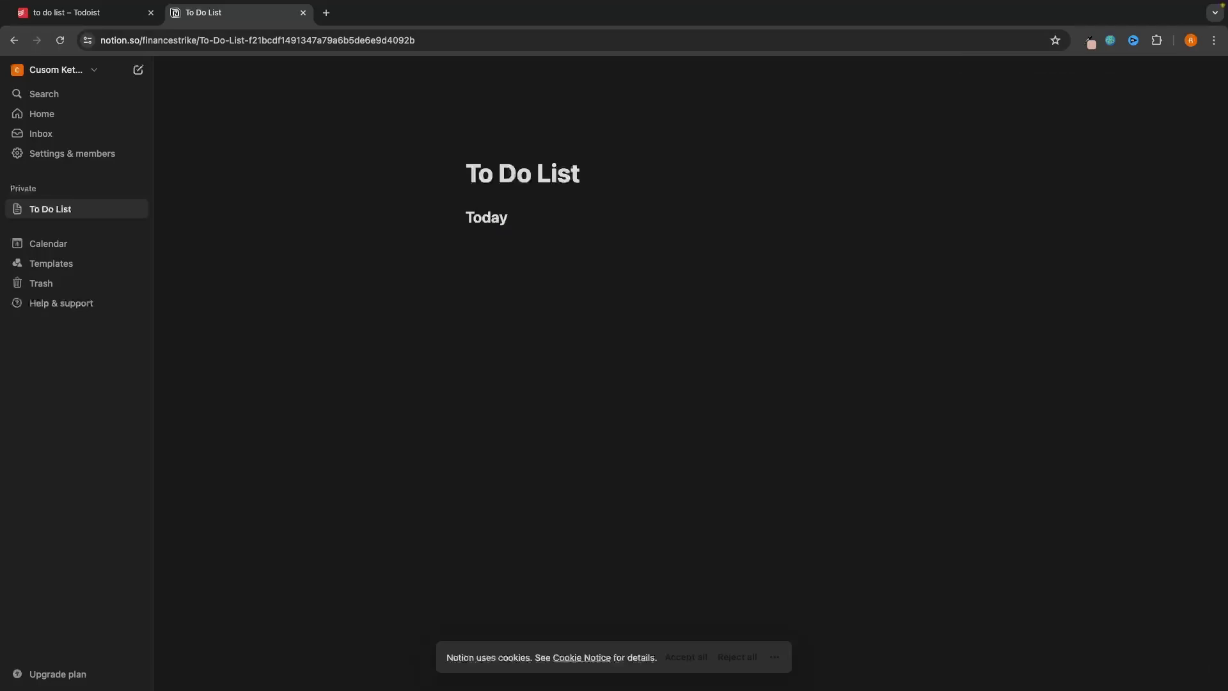
{"action": "key", "text": "Return"}
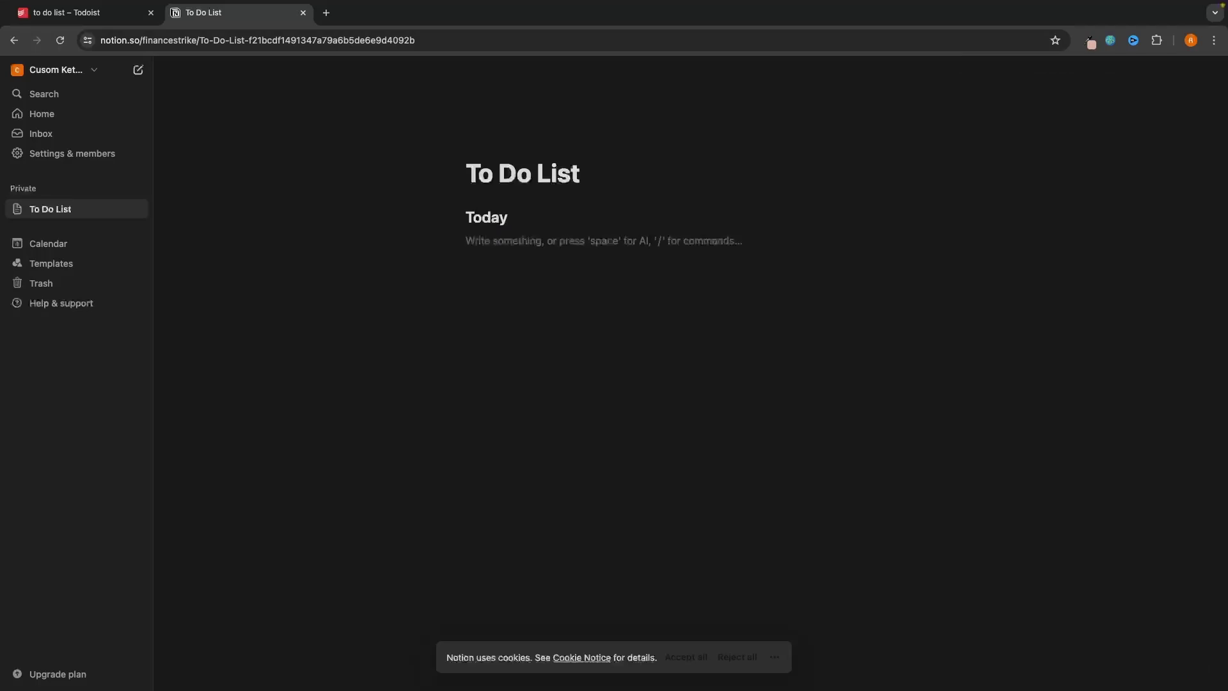
Insert a To-do list block directly under the "Today" heading
{"action": "type", "text": "/"}
{"action": "scroll", "coordinate": [589, 353], "scroll_direction": "down", "scroll_amount": 5}
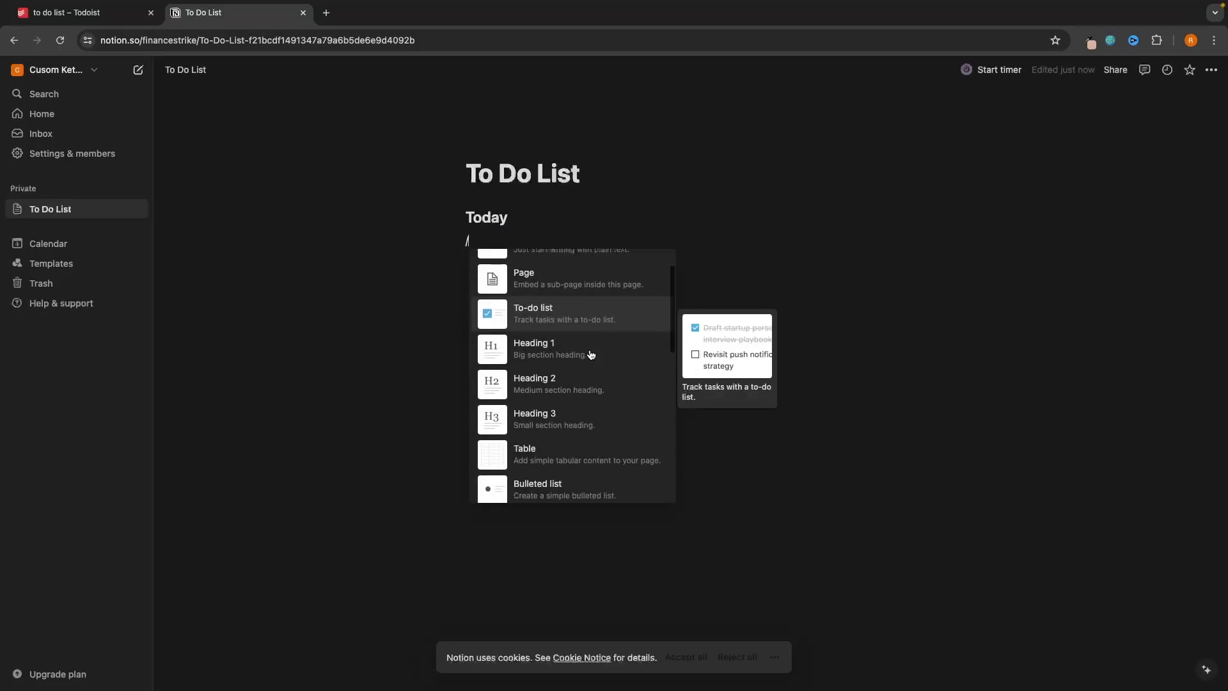
{"action": "scroll", "coordinate": [590, 352], "scroll_direction": "down", "scroll_amount": 3}
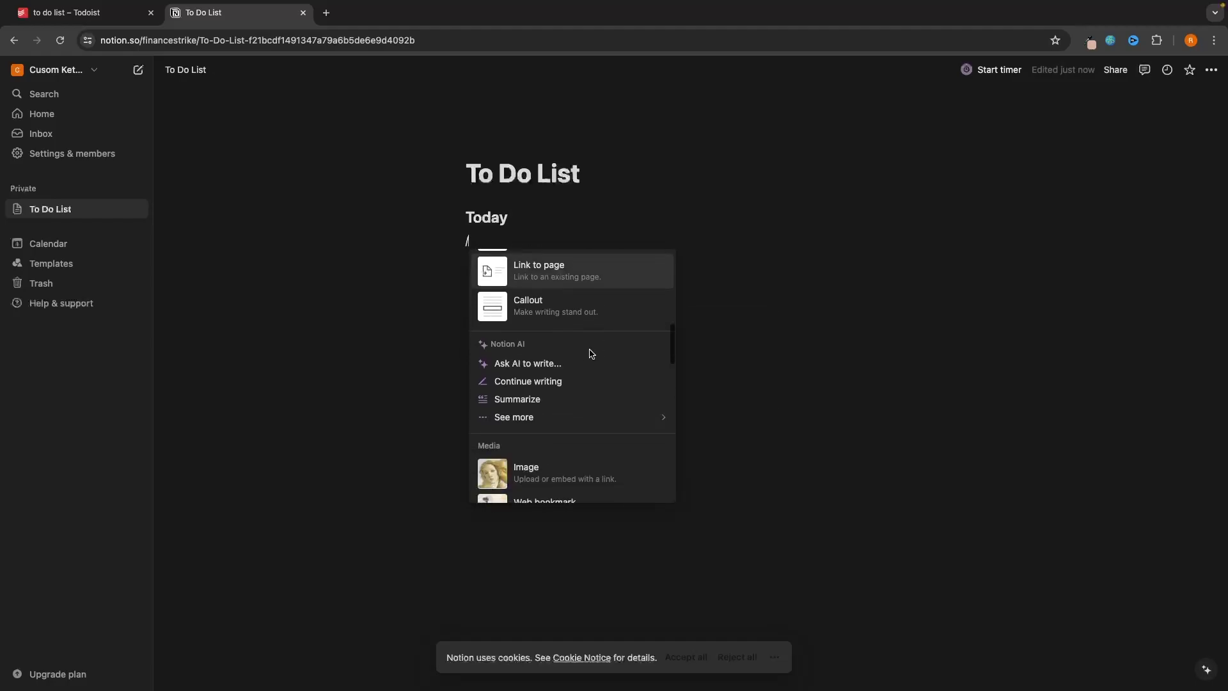
{"action": "scroll", "coordinate": [590, 353], "scroll_direction": "up", "scroll_amount": 8}
{"action": "type", "text": "to"}
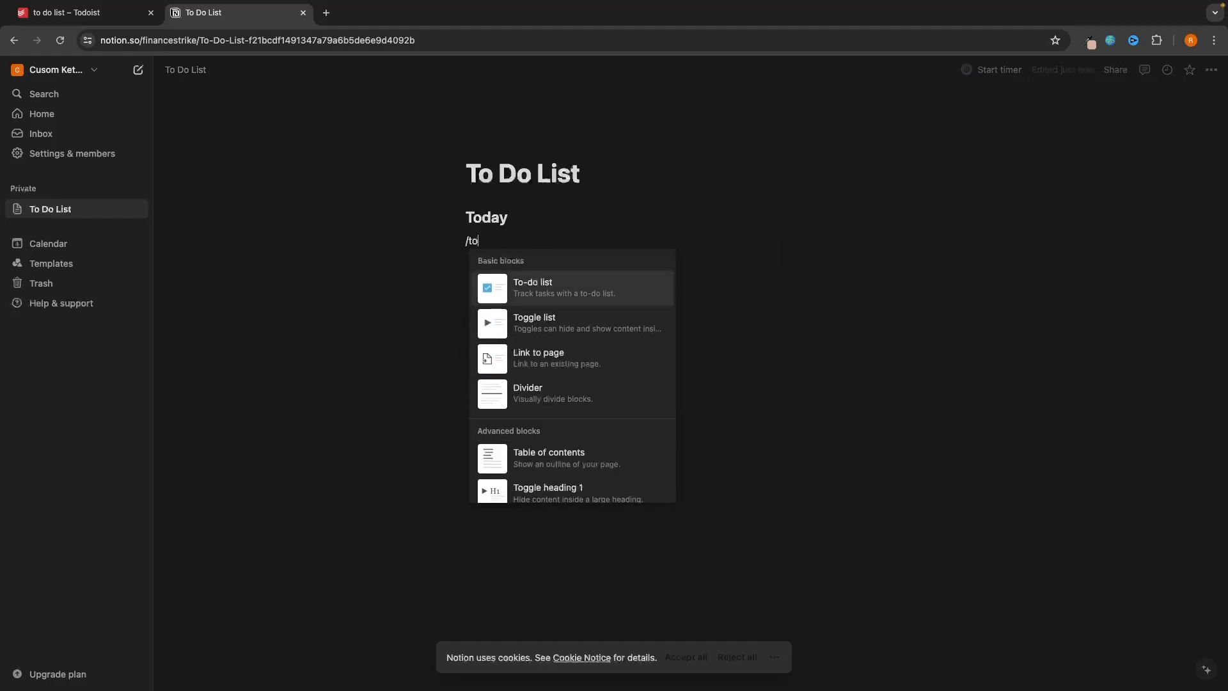
{"action": "left_click", "coordinate": [570, 284]}
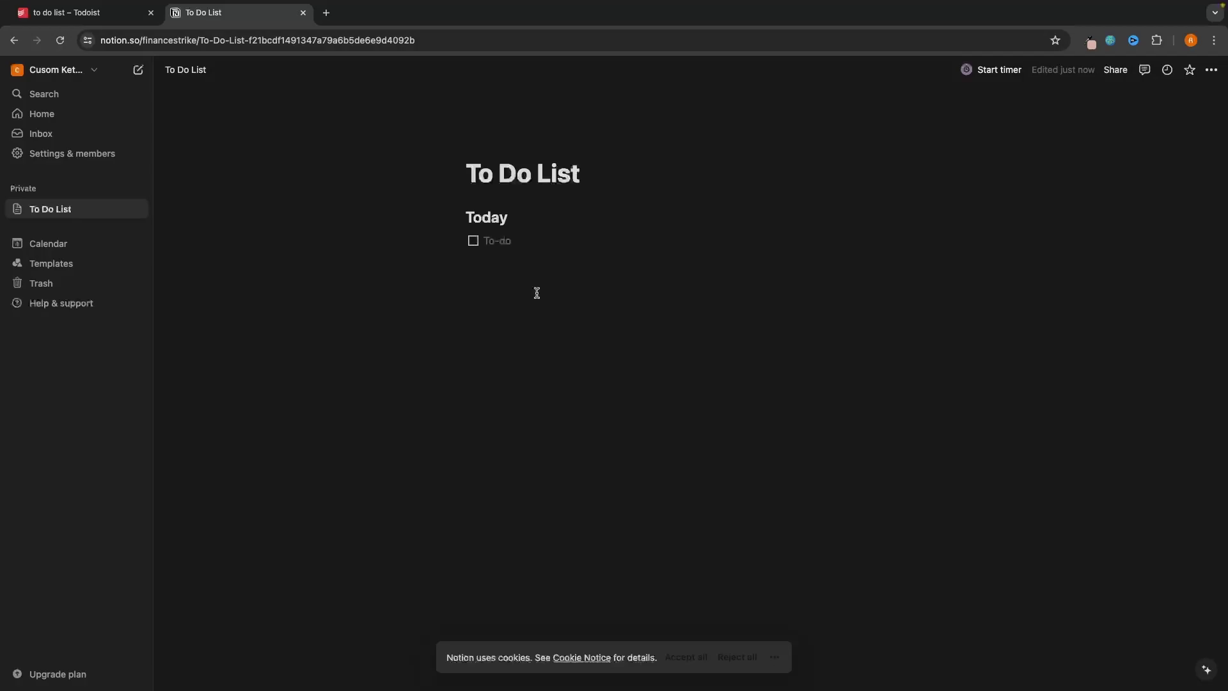
Fill the checklist with four placeholder items, "ifjrigjrg", "orignerjgn", "rgoerngkjerng" and "gljerngjreng", followed by an empty to-do
{"action": "type", "text": "ifjrigjrg"}
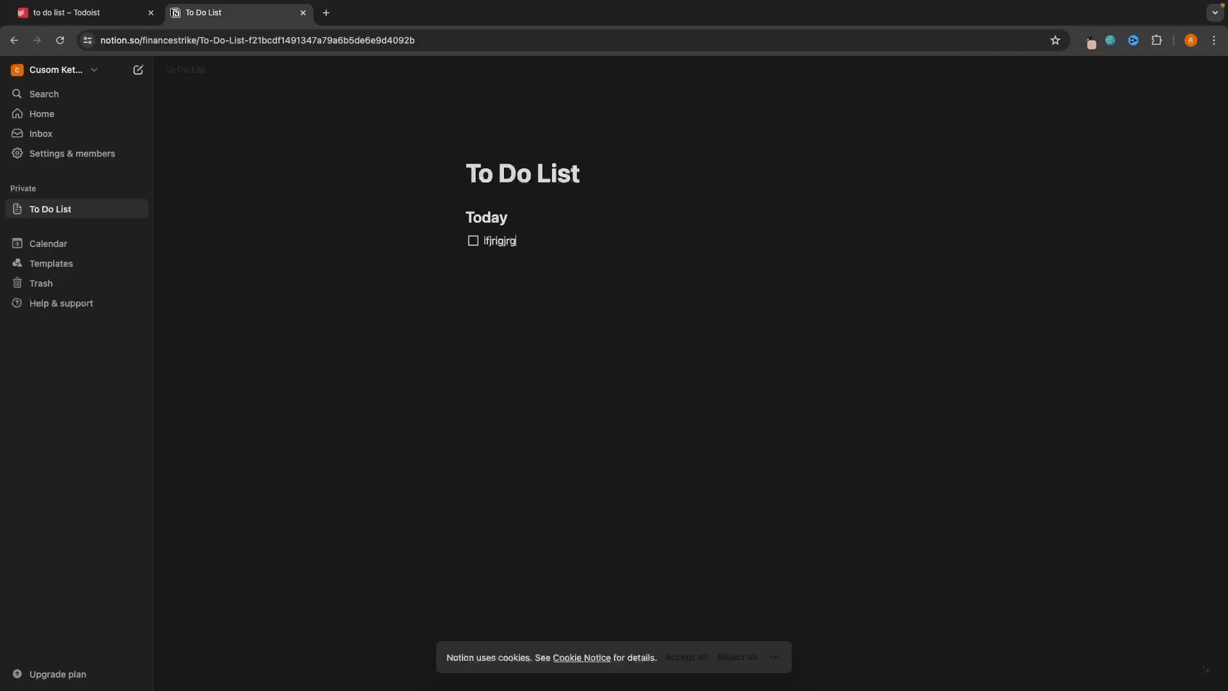
{"action": "key", "text": "Return"}
{"action": "type", "text": "orignerjgn"}
{"action": "key", "text": "Return"}
{"action": "type", "text": "rgoerngkjerng"}
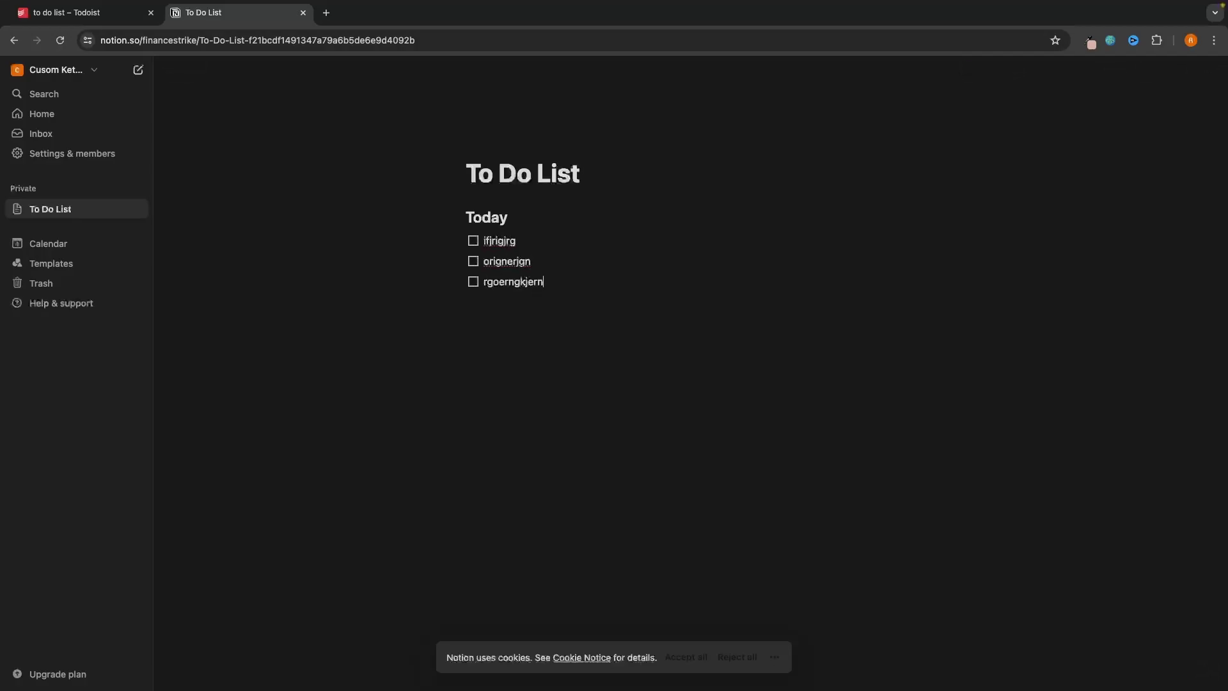
{"action": "key", "text": "Return"}
{"action": "type", "text": "gljerngjreng"}
{"action": "key", "text": "Return"}
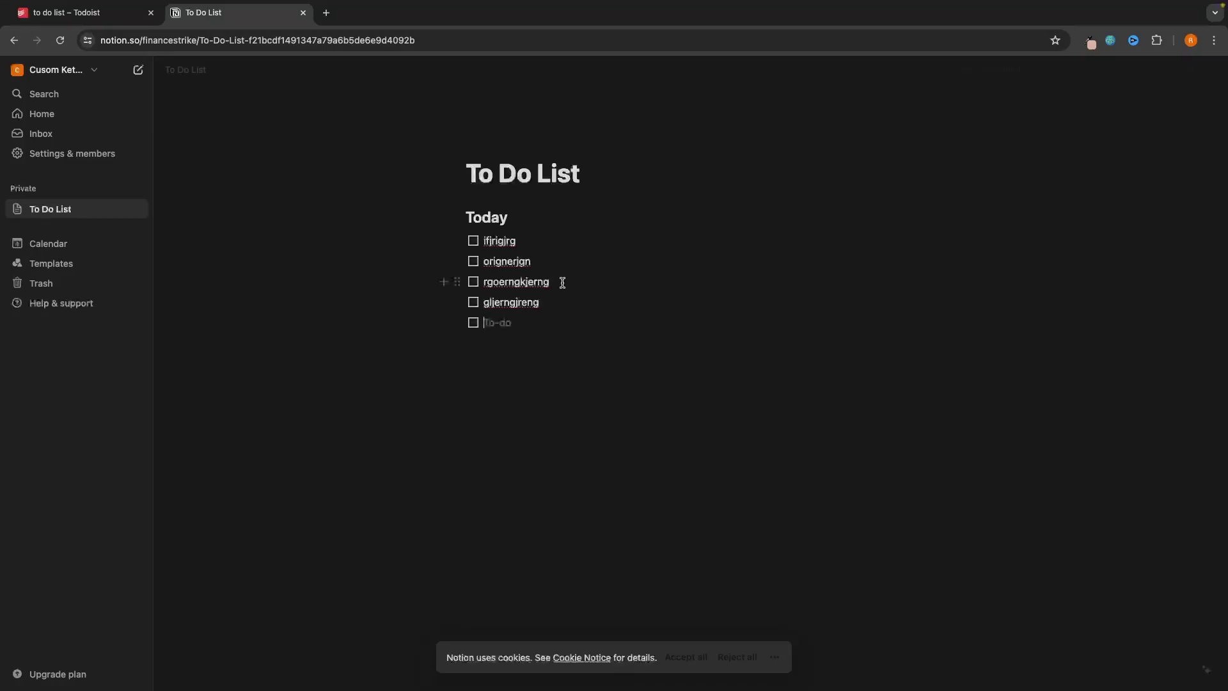
Switch to Todoist and review the due date and priority options of a new task under Tomorrow, without adding the task
{"action": "key", "text": "ctrl+Page_Up"}
{"action": "left_click", "coordinate": [521, 329]}
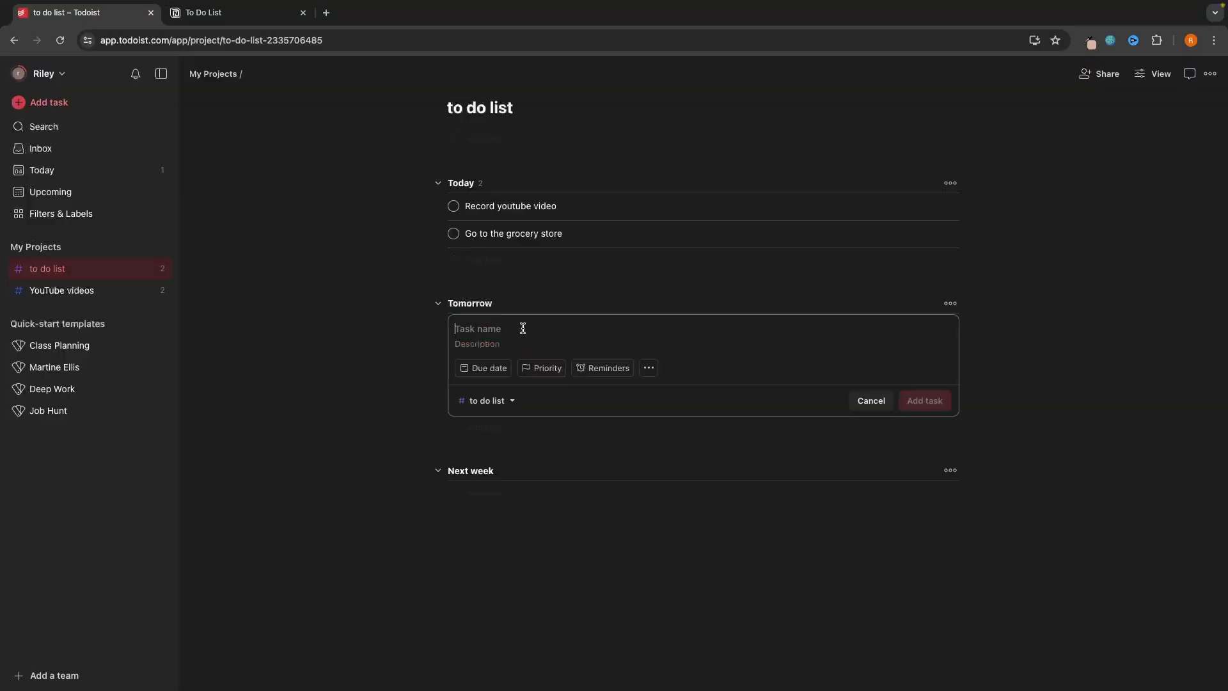
{"action": "left_click", "coordinate": [494, 371]}
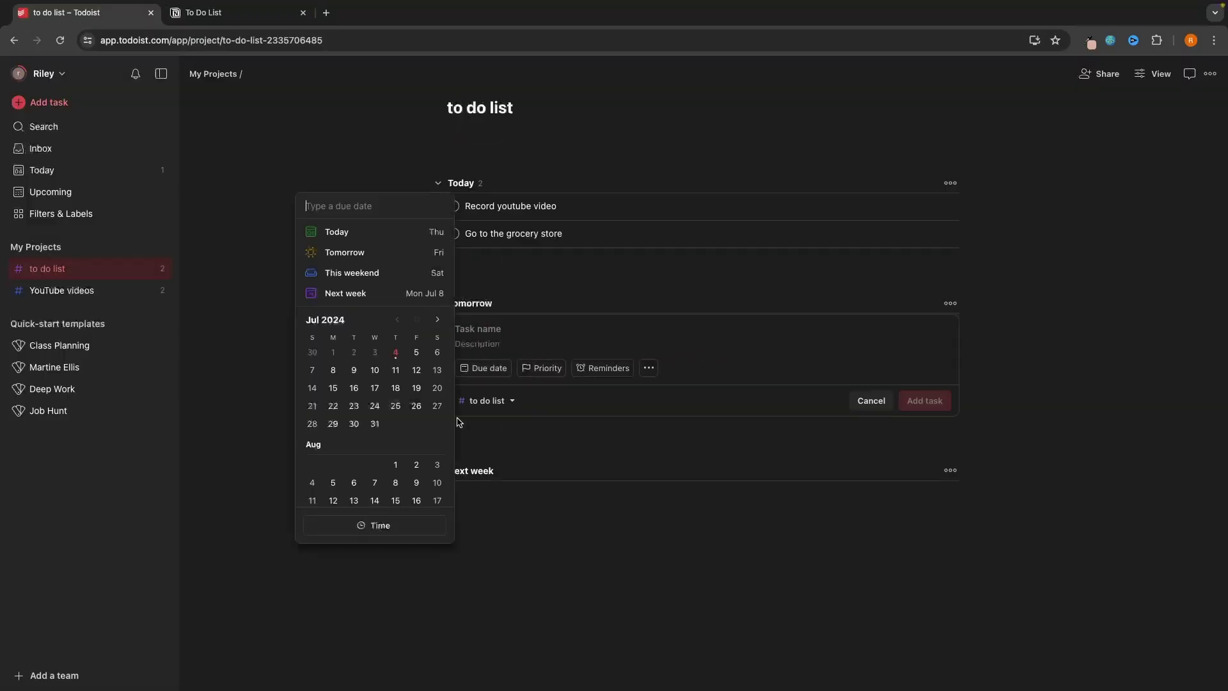
{"action": "left_click", "coordinate": [555, 363]}
{"action": "left_click", "coordinate": [544, 367]}
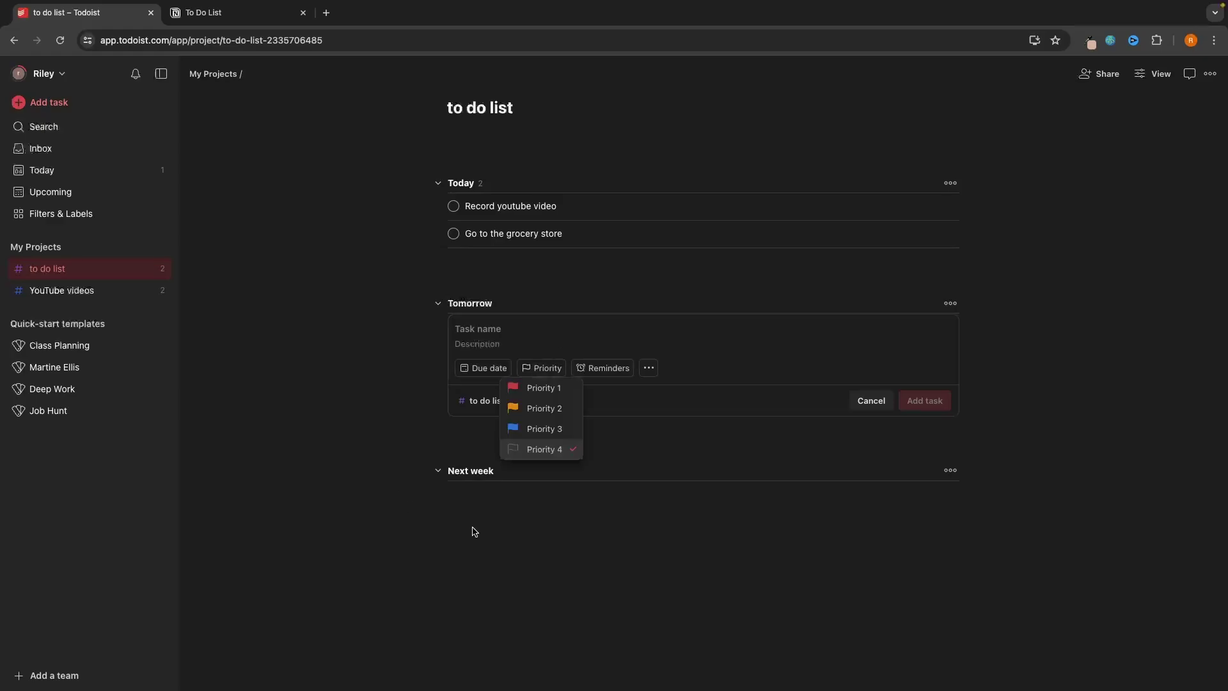
{"action": "left_click", "coordinate": [715, 408]}
{"action": "left_click", "coordinate": [870, 401]}
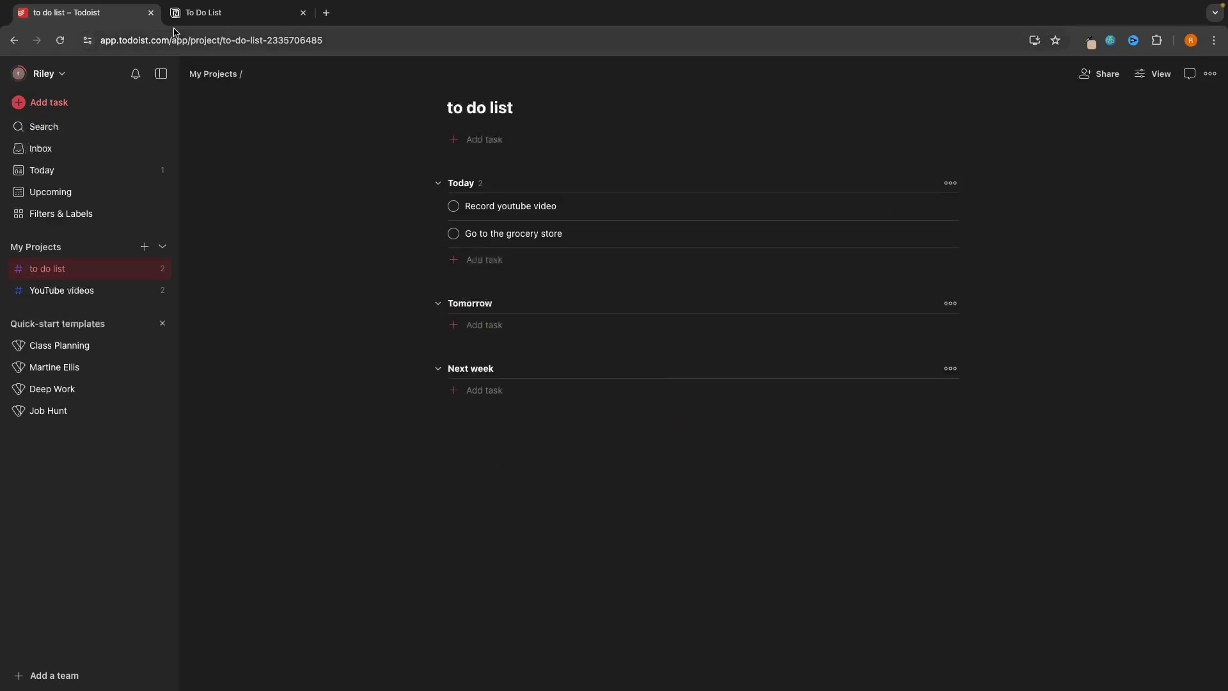
Return to Notion and check the formatting options available for the text of the "gljerngjreng" to-do item
{"action": "left_click", "coordinate": [195, 14]}
{"action": "left_click", "coordinate": [545, 323]}
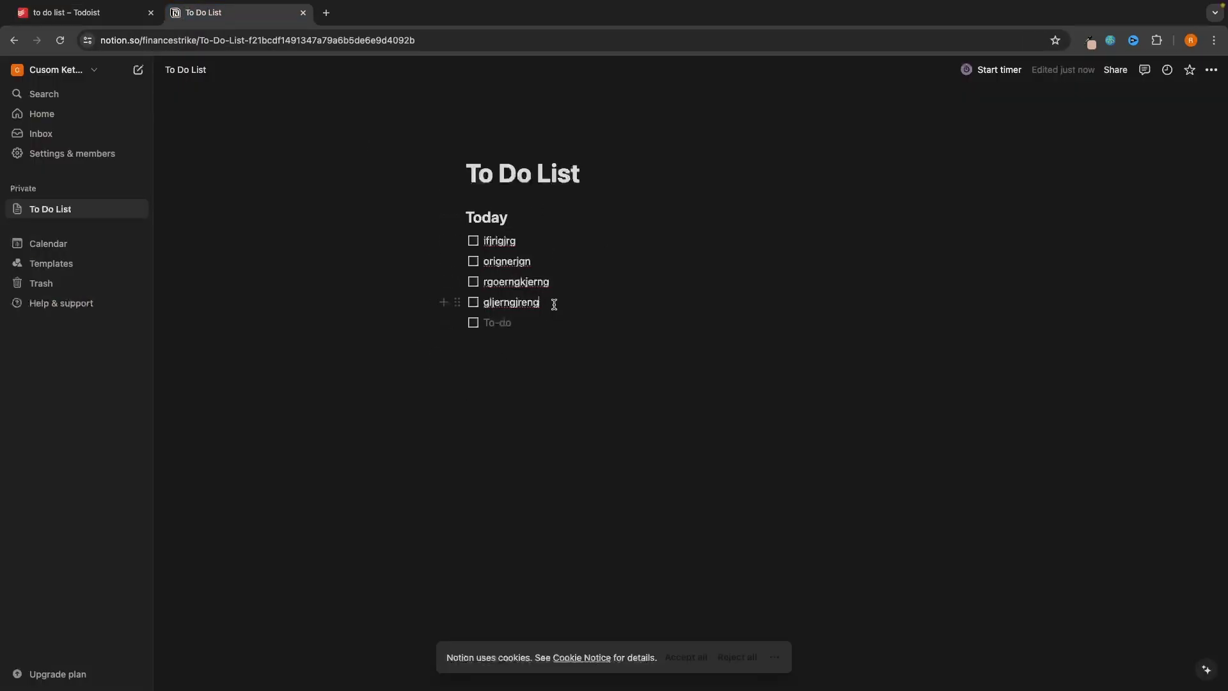
{"action": "left_click_drag", "start_coordinate": [552, 304], "coordinate": [478, 302]}
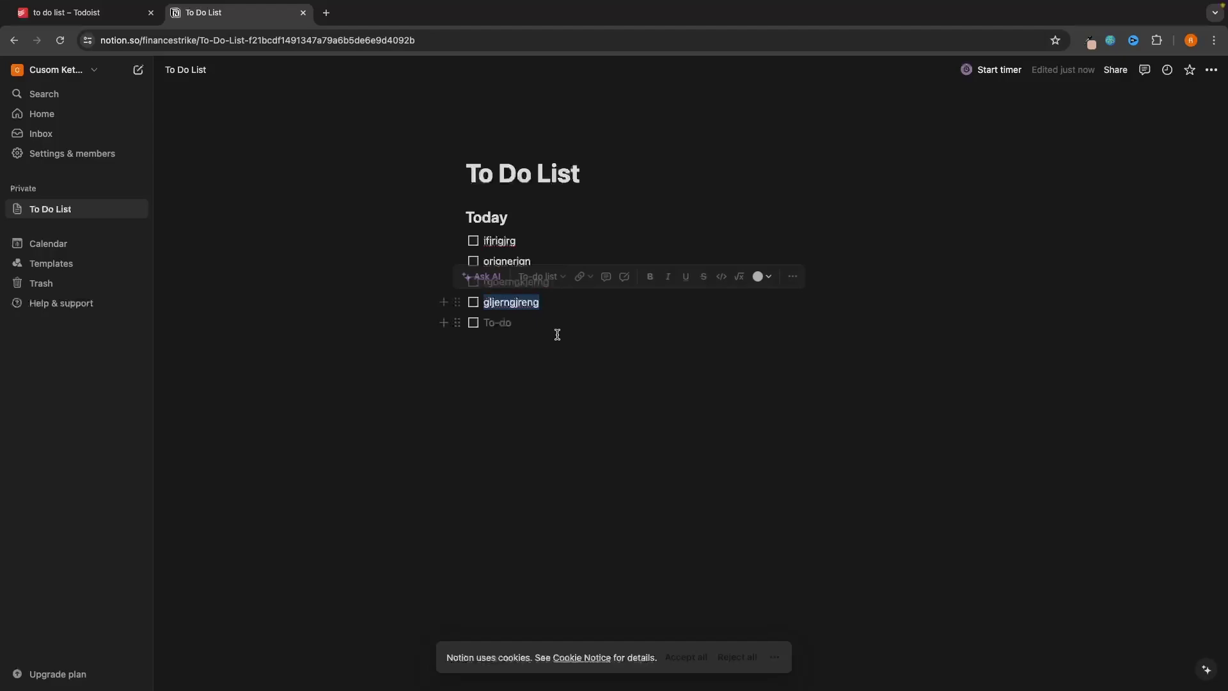
{"action": "left_click", "coordinate": [577, 308]}
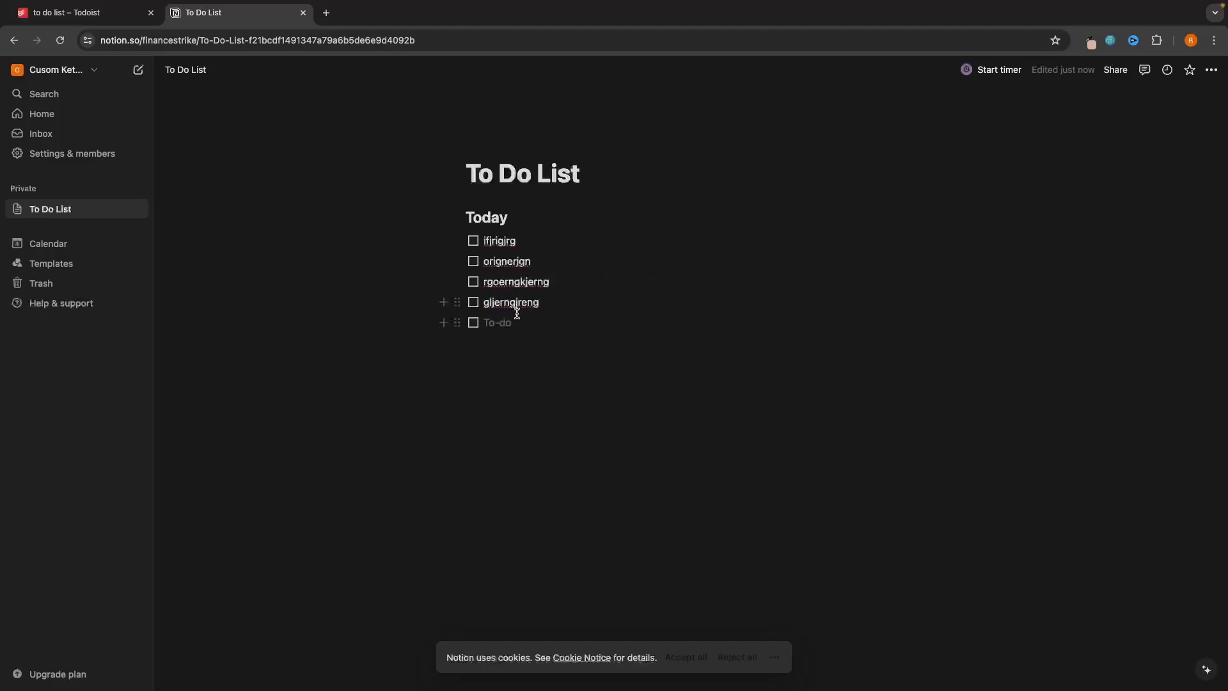
Insert a simple table below the checklist, leaving blank lines between them
{"action": "left_click", "coordinate": [582, 339]}
{"action": "key", "text": "Return"}
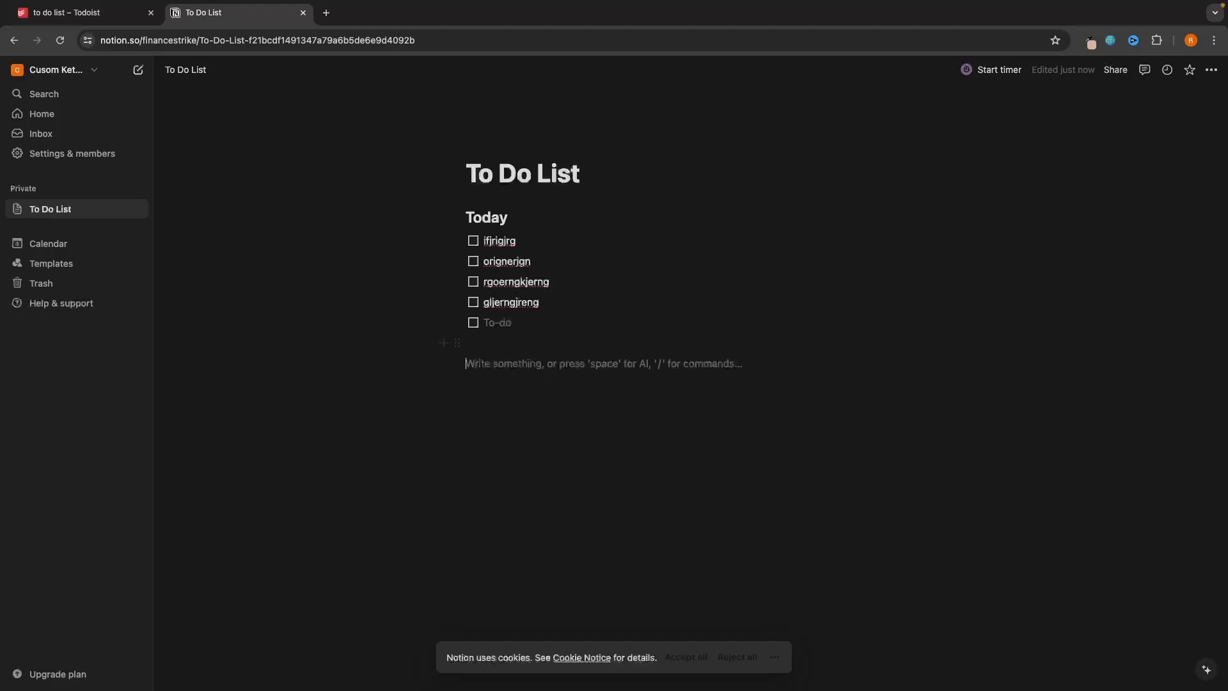
{"action": "key", "text": "Return"}
{"action": "type", "text": "/table"}
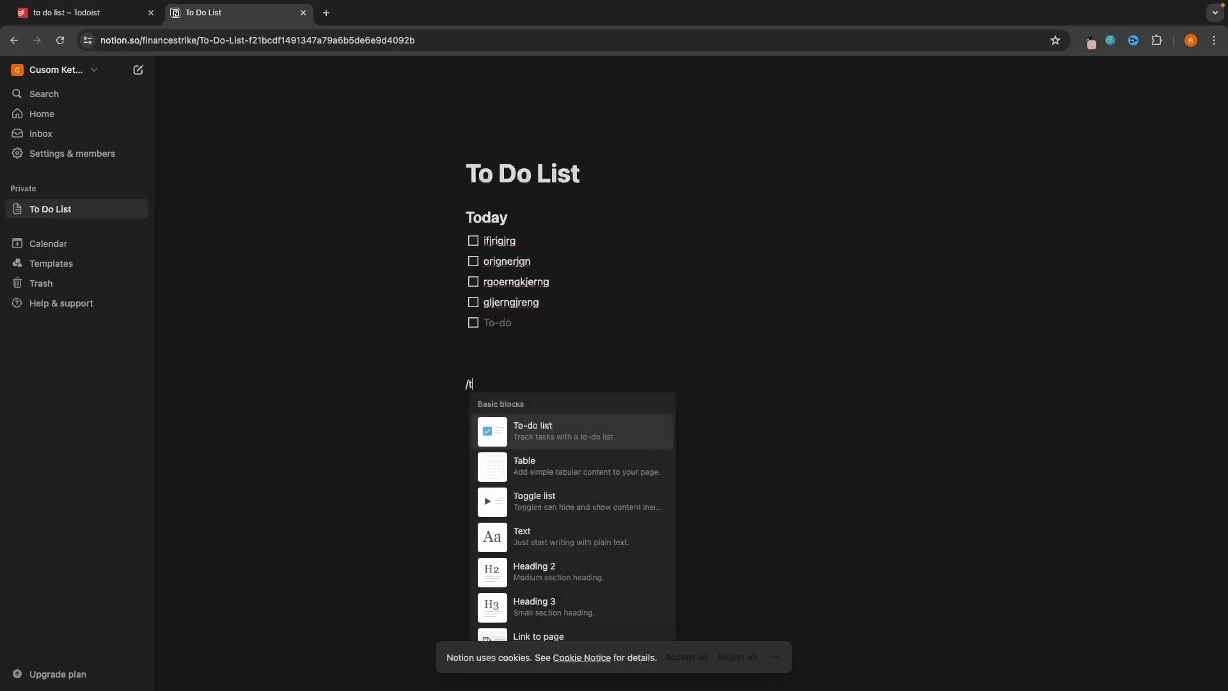
{"action": "left_click", "coordinate": [568, 430]}
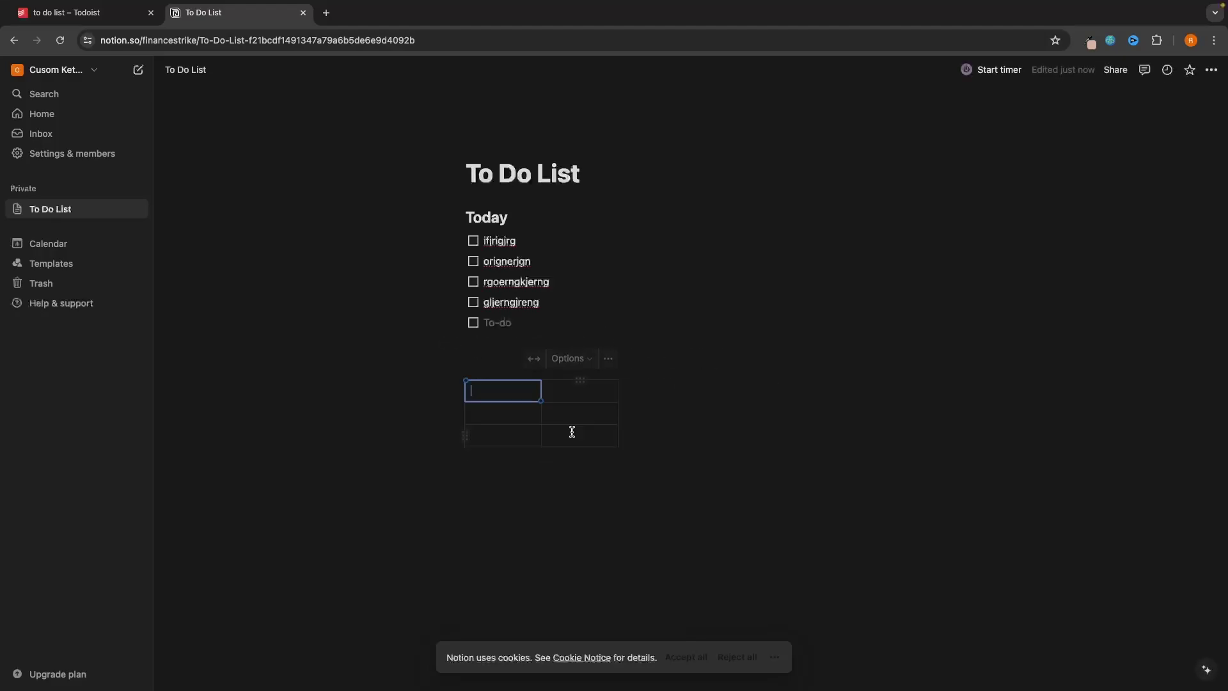
Examine the empty table's cells and controls, then compare the page with Todoist's "to do list" project, ending on Notion
{"action": "left_click", "coordinate": [576, 392]}
{"action": "left_click", "coordinate": [502, 392]}
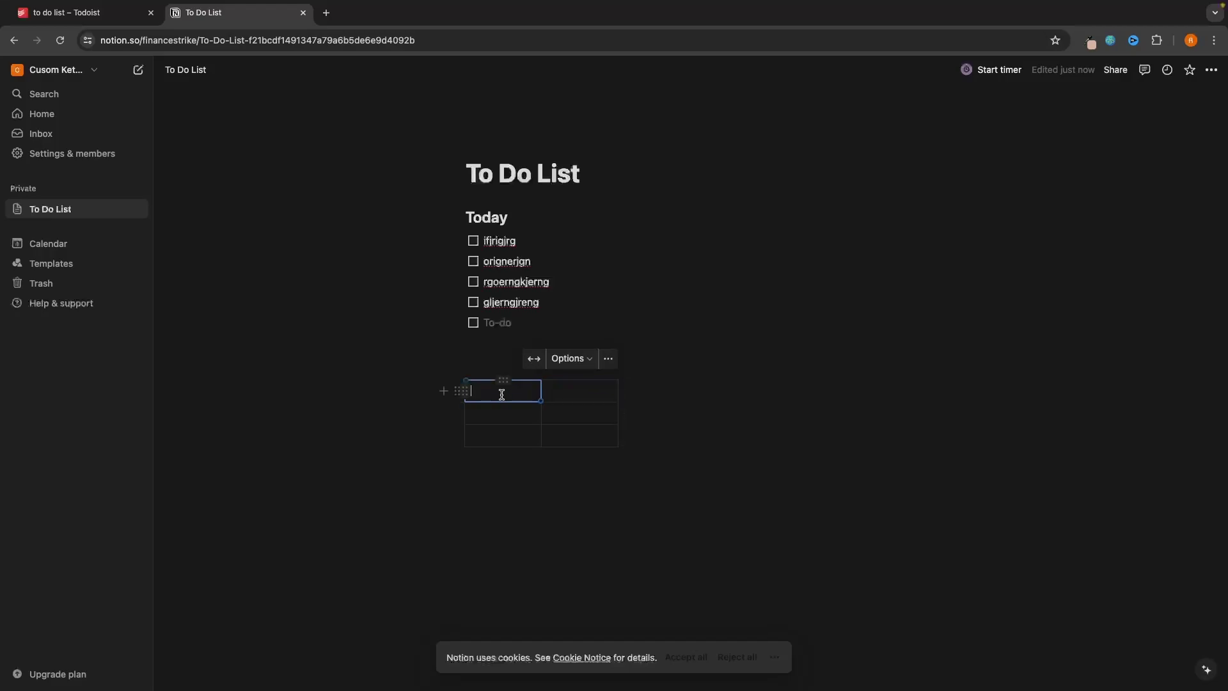
{"action": "left_click", "coordinate": [559, 420]}
{"action": "left_click", "coordinate": [634, 459]}
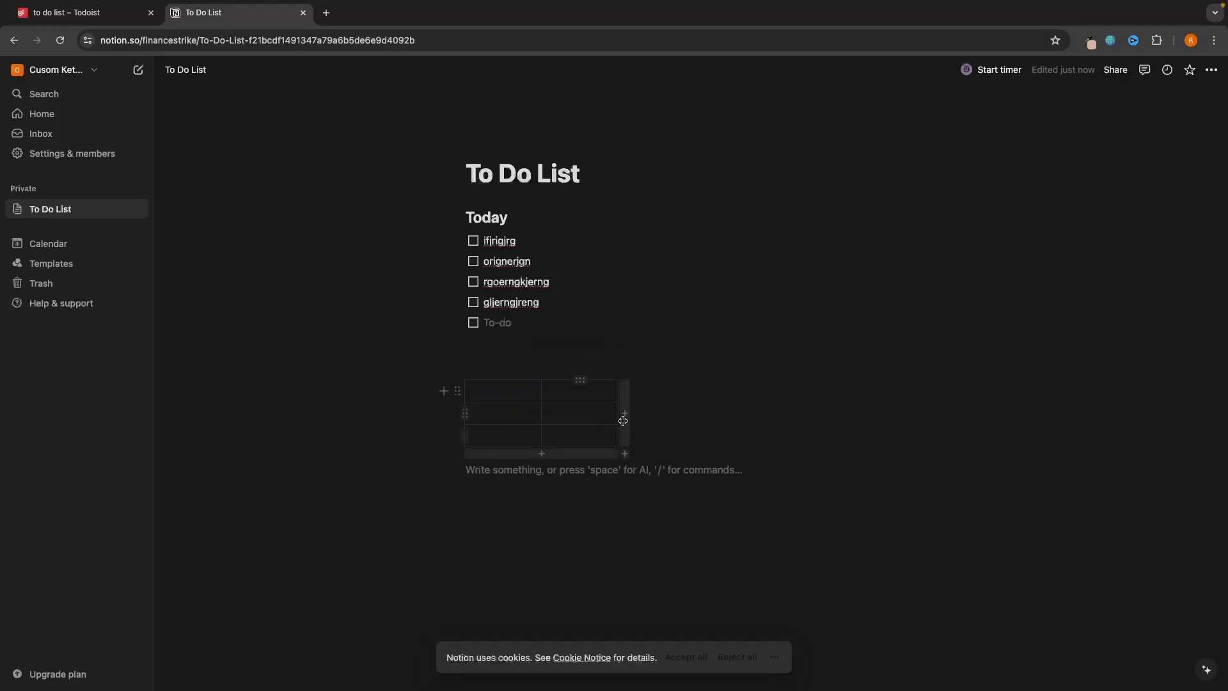
{"action": "left_click", "coordinate": [518, 474]}
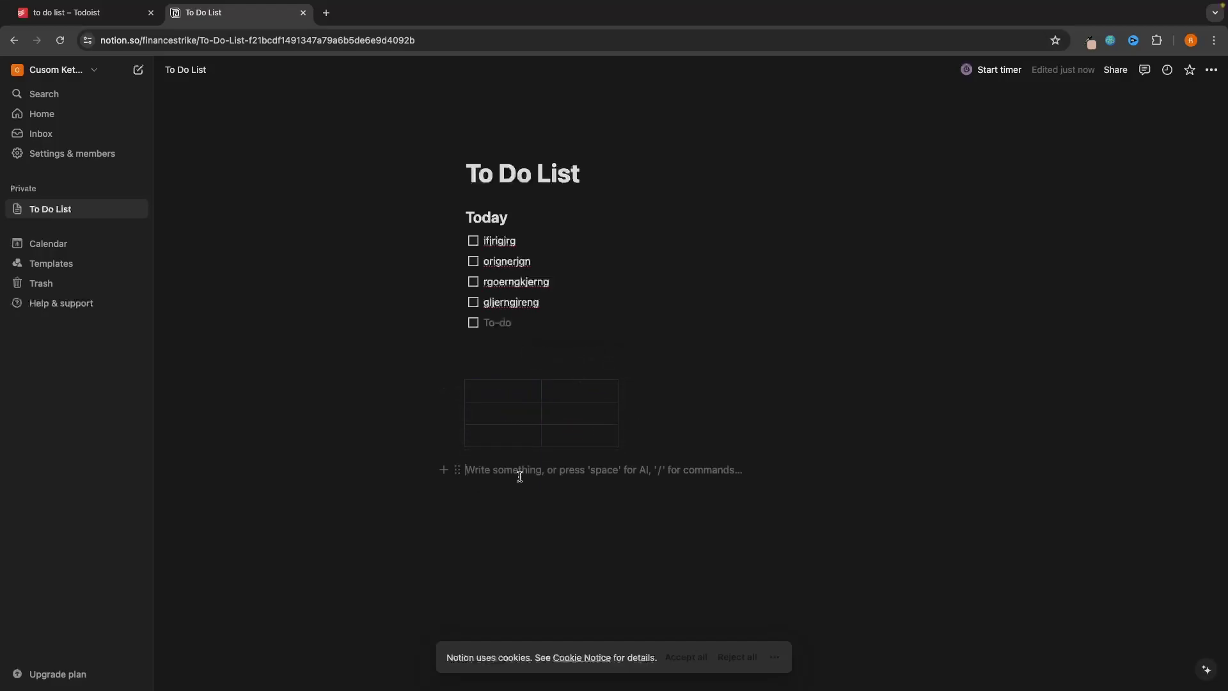
{"action": "left_click", "coordinate": [576, 435]}
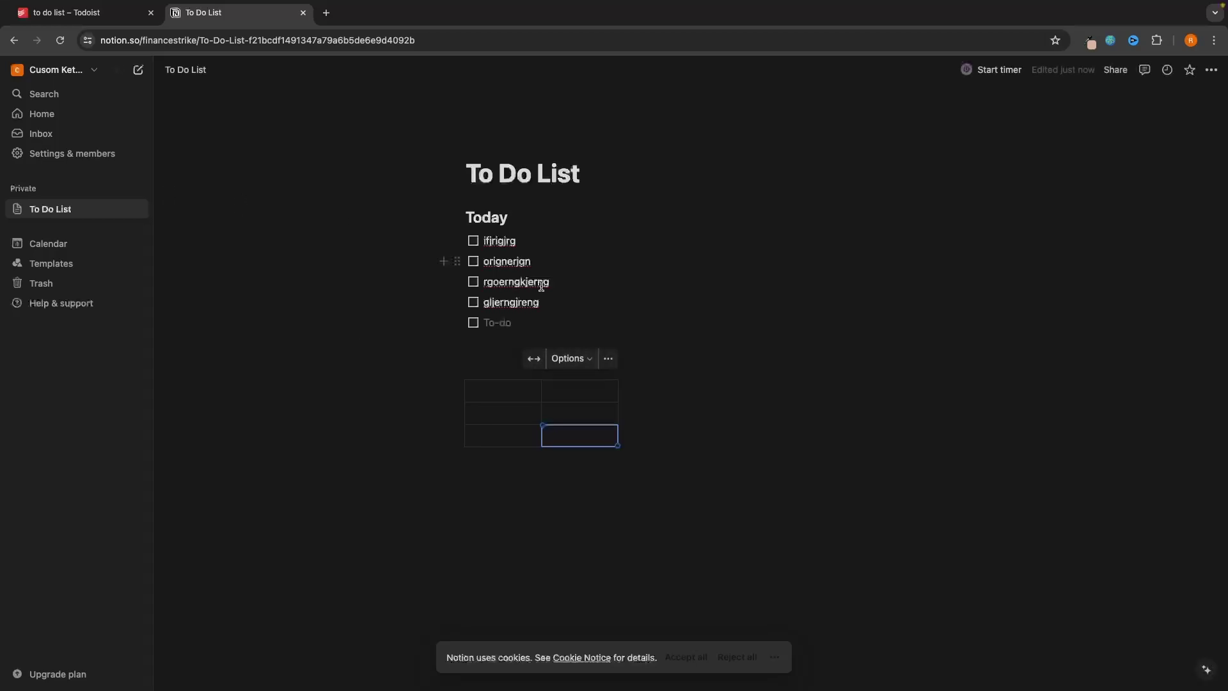
{"action": "left_click", "coordinate": [96, 15]}
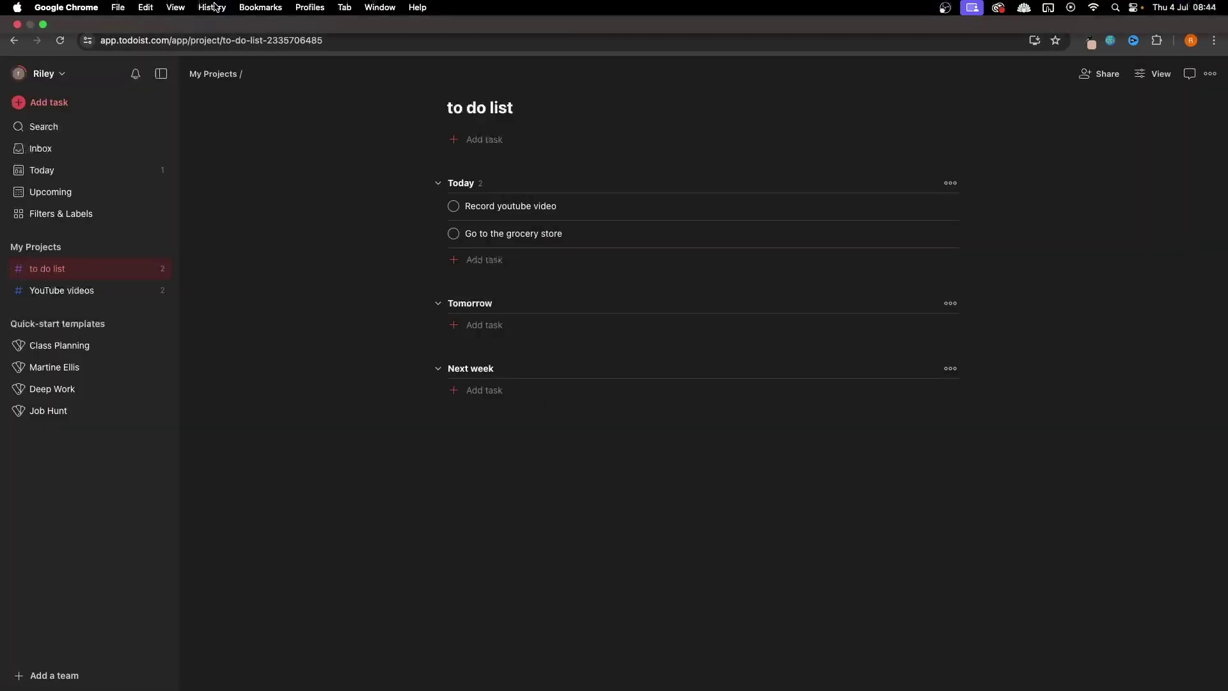
{"action": "left_click", "coordinate": [235, 15]}
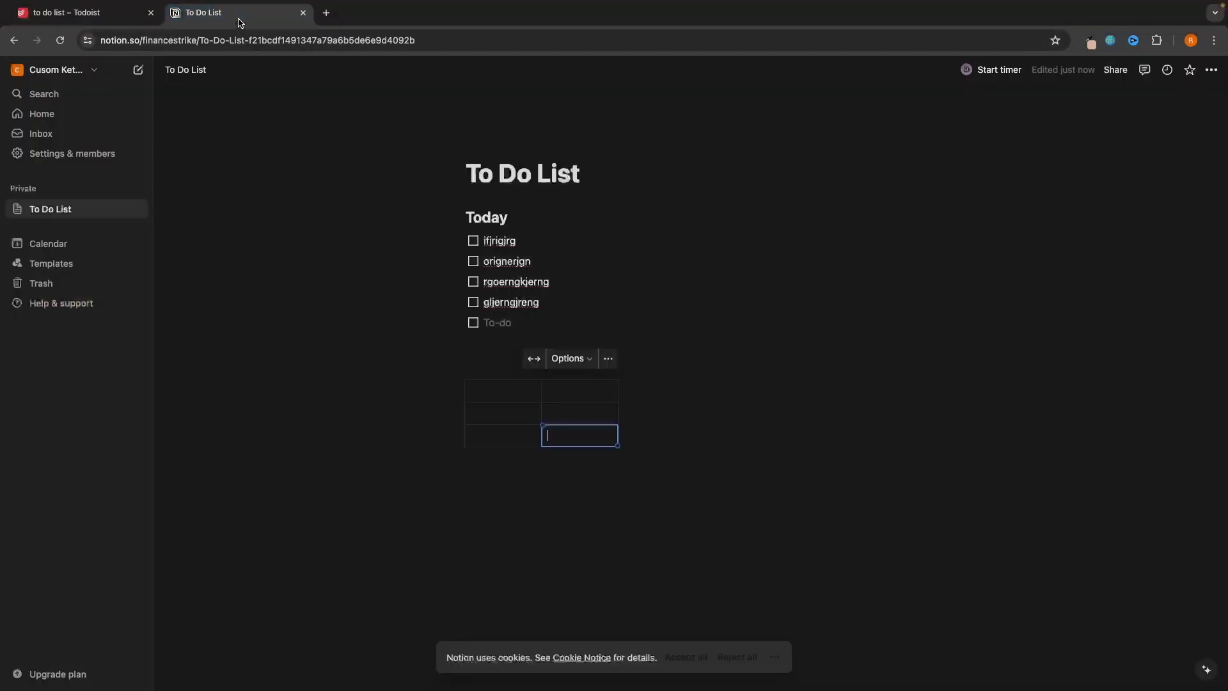
Add Notion's To-do list template, found by searching templates for "to", and rename the new page "To do list"
{"action": "left_click", "coordinate": [683, 466]}
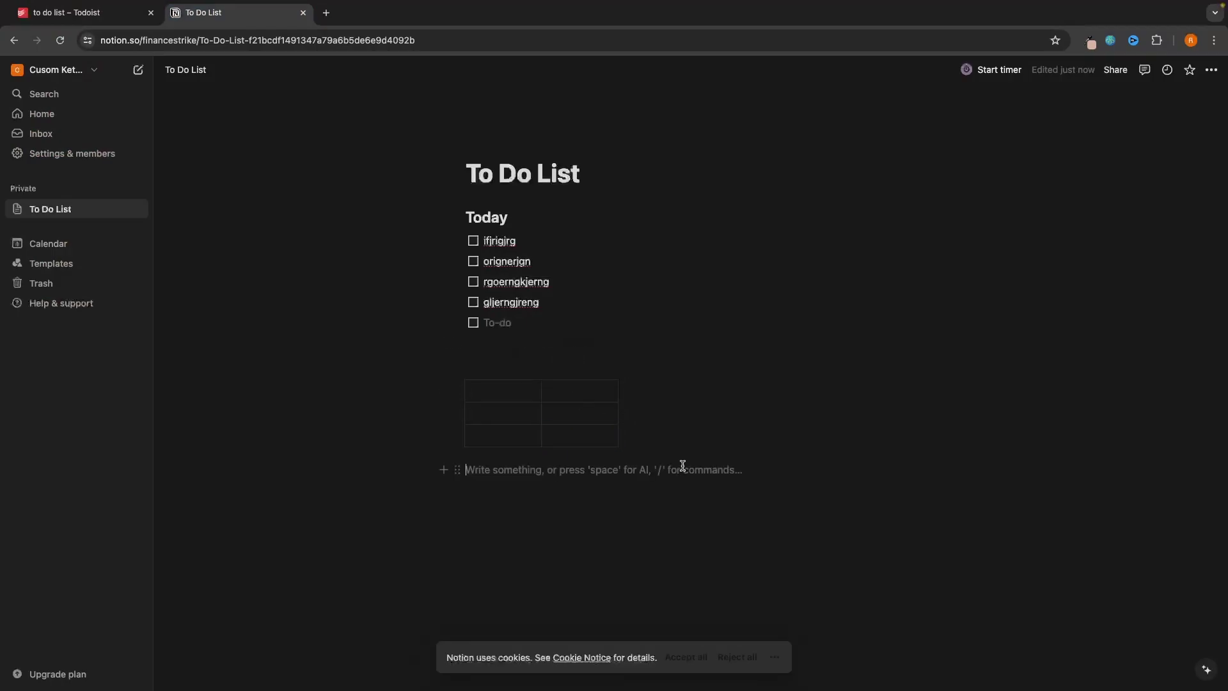
{"action": "left_click", "coordinate": [54, 265]}
{"action": "left_click", "coordinate": [160, 154]}
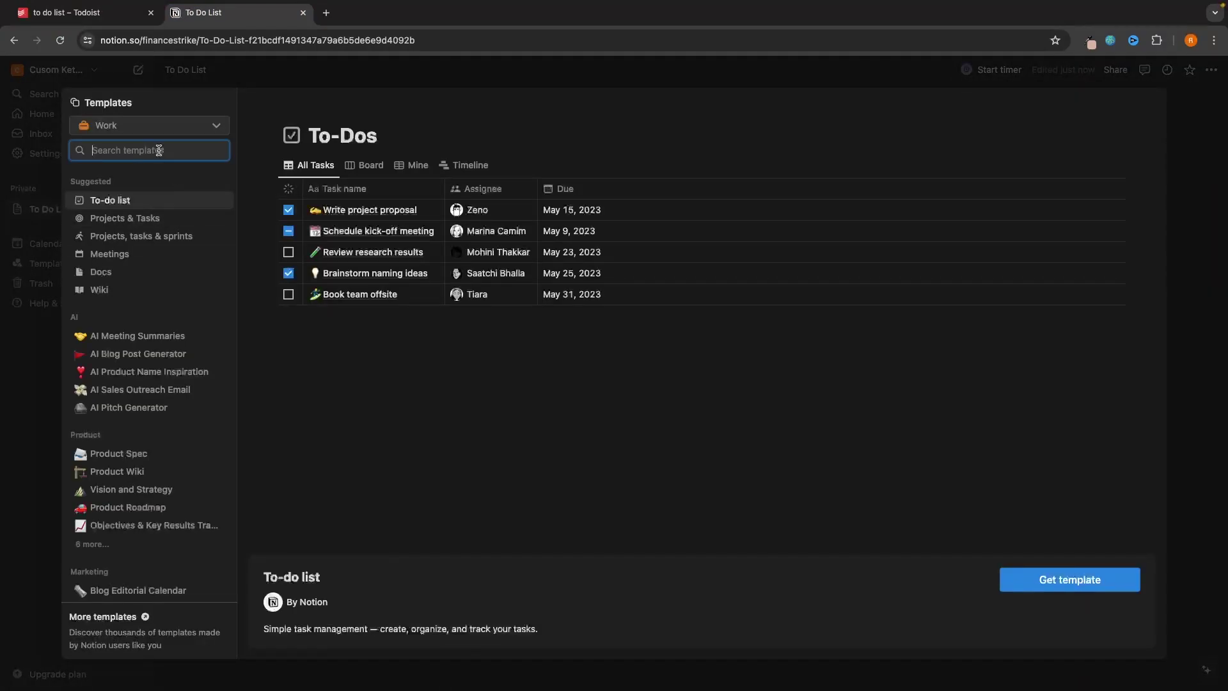
{"action": "type", "text": "to do"}
{"action": "key", "text": "BackSpace"}
{"action": "key", "text": "BackSpace"}
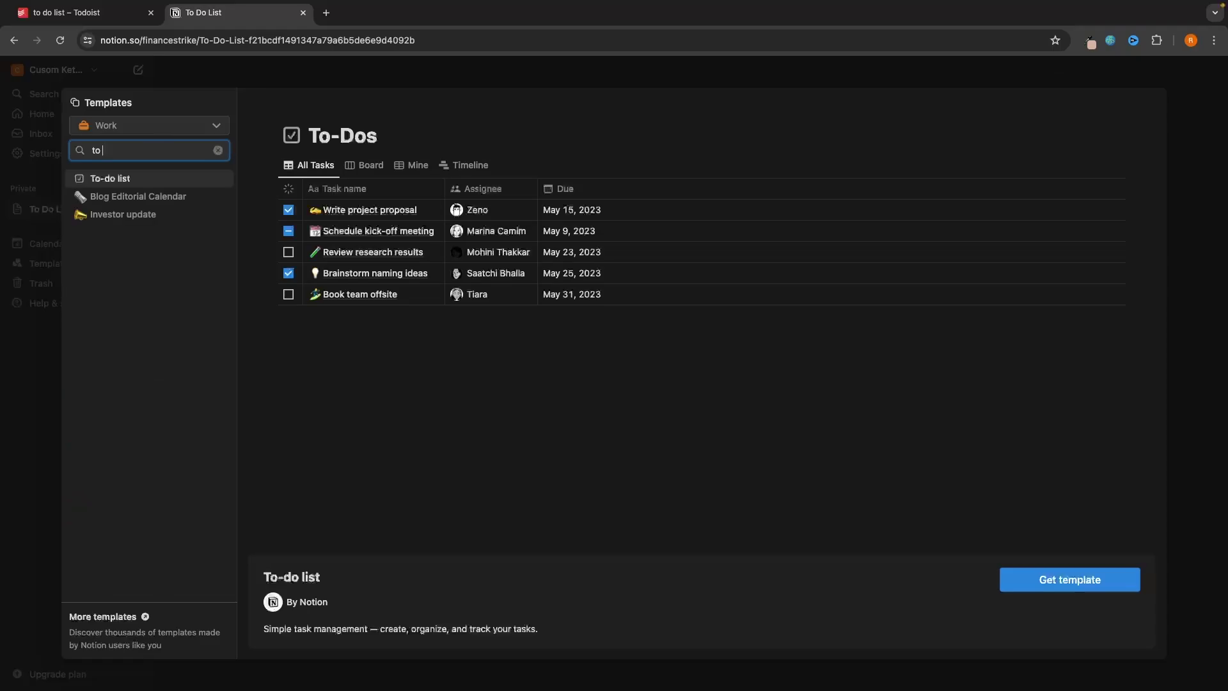
{"action": "left_click", "coordinate": [119, 182]}
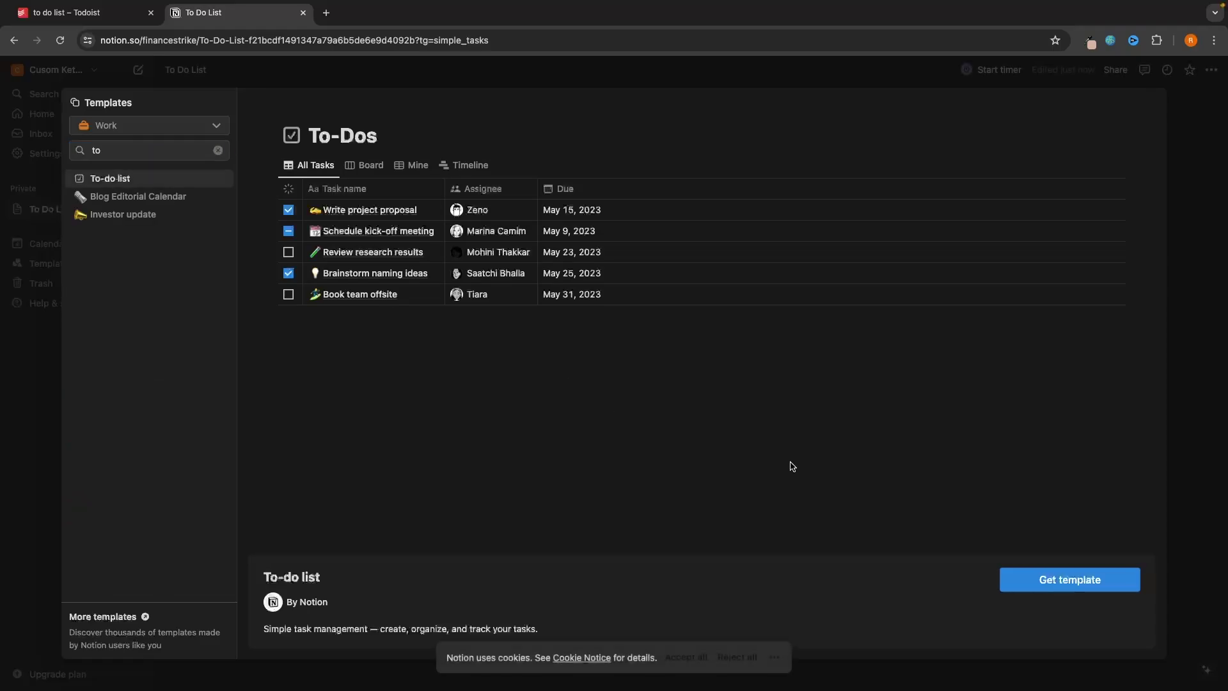
{"action": "left_click", "coordinate": [1069, 580]}
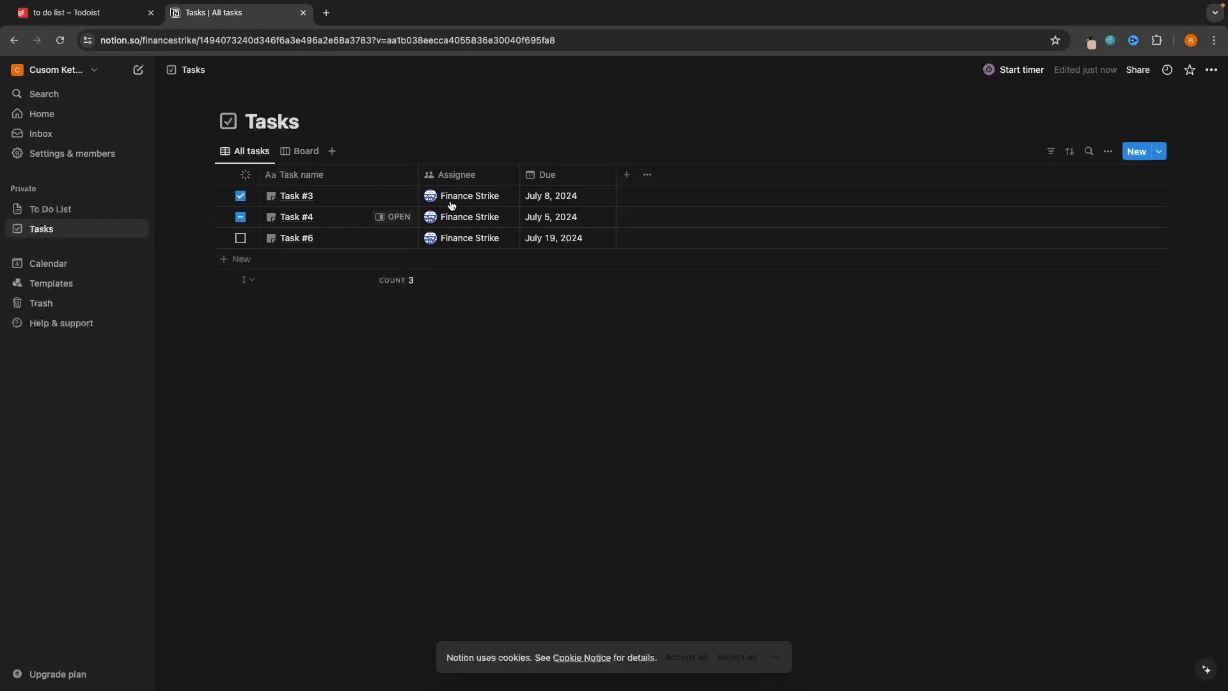
{"action": "double_click", "coordinate": [264, 118]}
{"action": "type", "text": "To do list"}
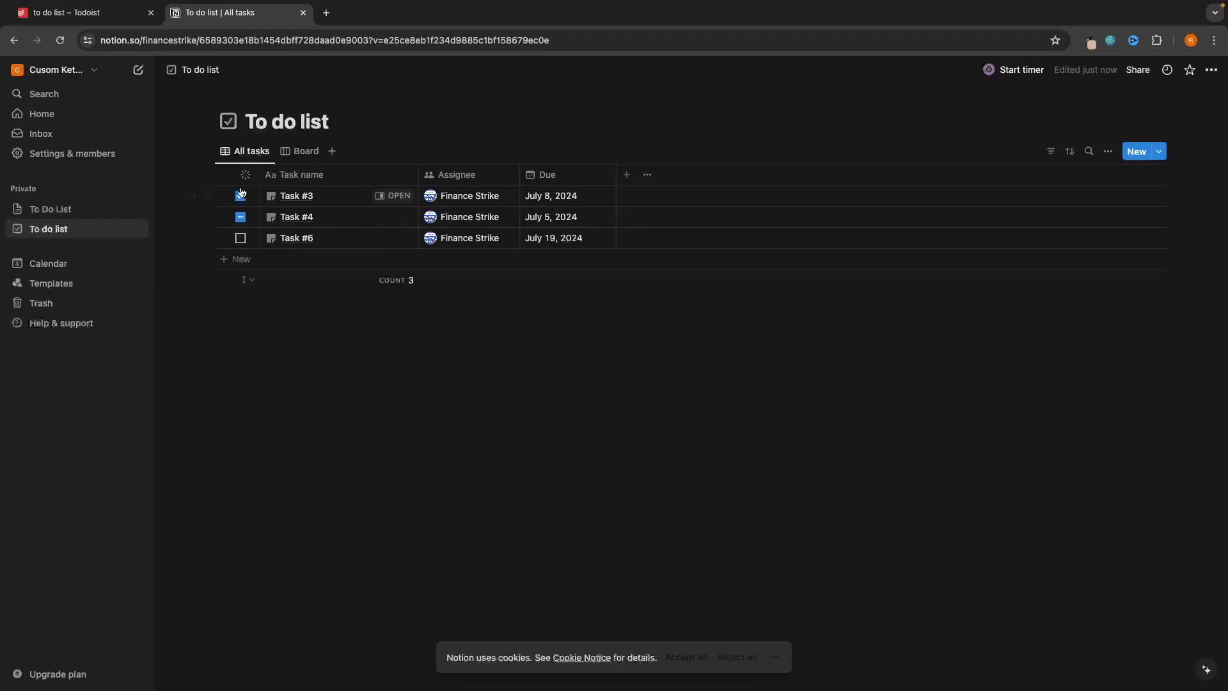
Delete the three sample tasks, Task #3, Task #4 and Task #6, from the table
{"action": "right_click", "coordinate": [318, 198]}
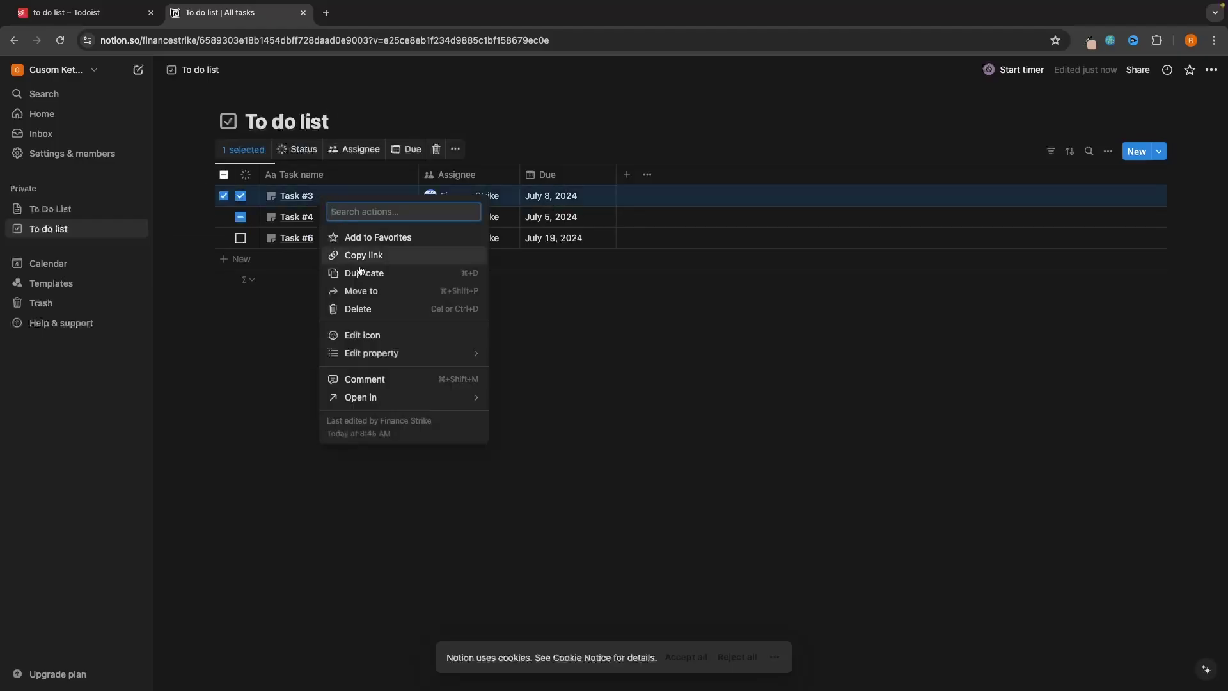
{"action": "left_click", "coordinate": [364, 309]}
{"action": "right_click", "coordinate": [334, 196]}
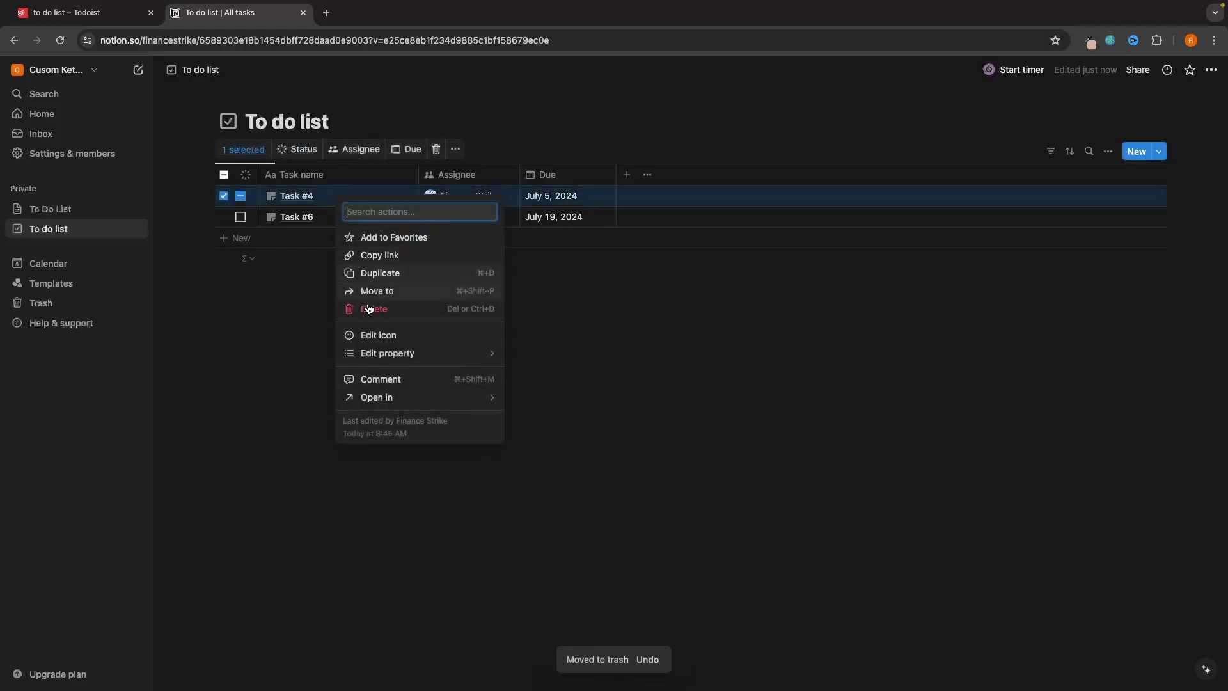
{"action": "left_click", "coordinate": [381, 310]}
{"action": "right_click", "coordinate": [323, 201]}
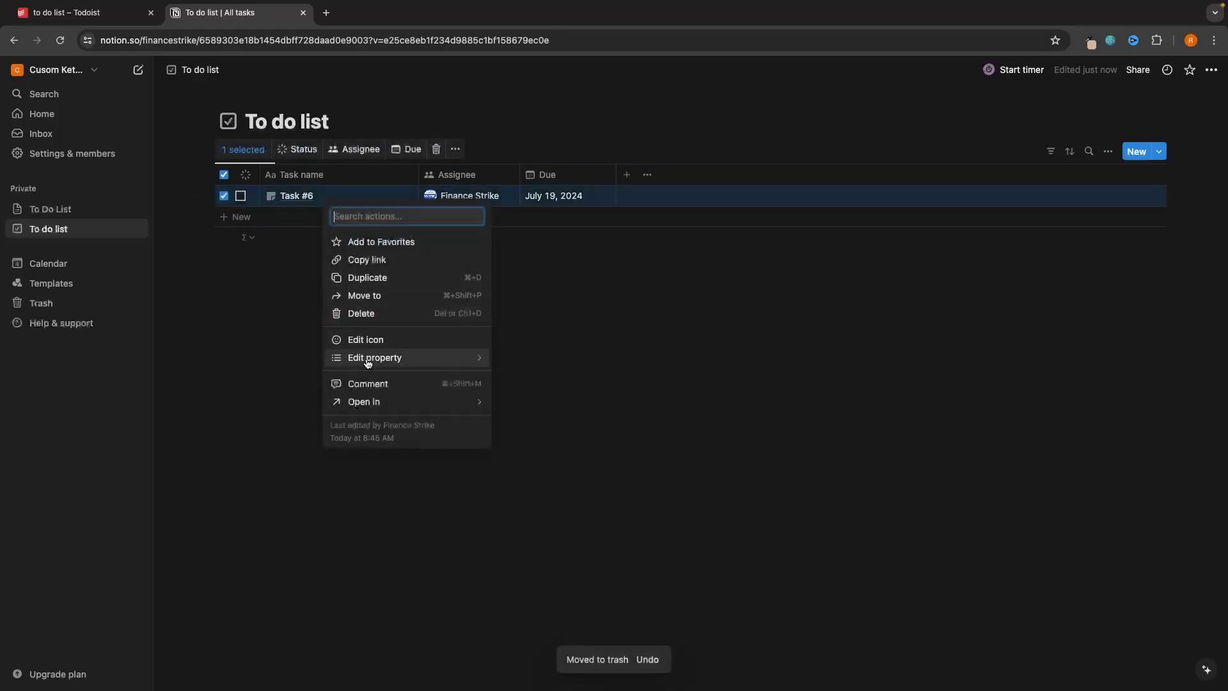
{"action": "left_click", "coordinate": [358, 310]}
Add two tasks to the table named "Go to grocery store" and "Record YouTube video"
{"action": "left_click", "coordinate": [259, 217]}
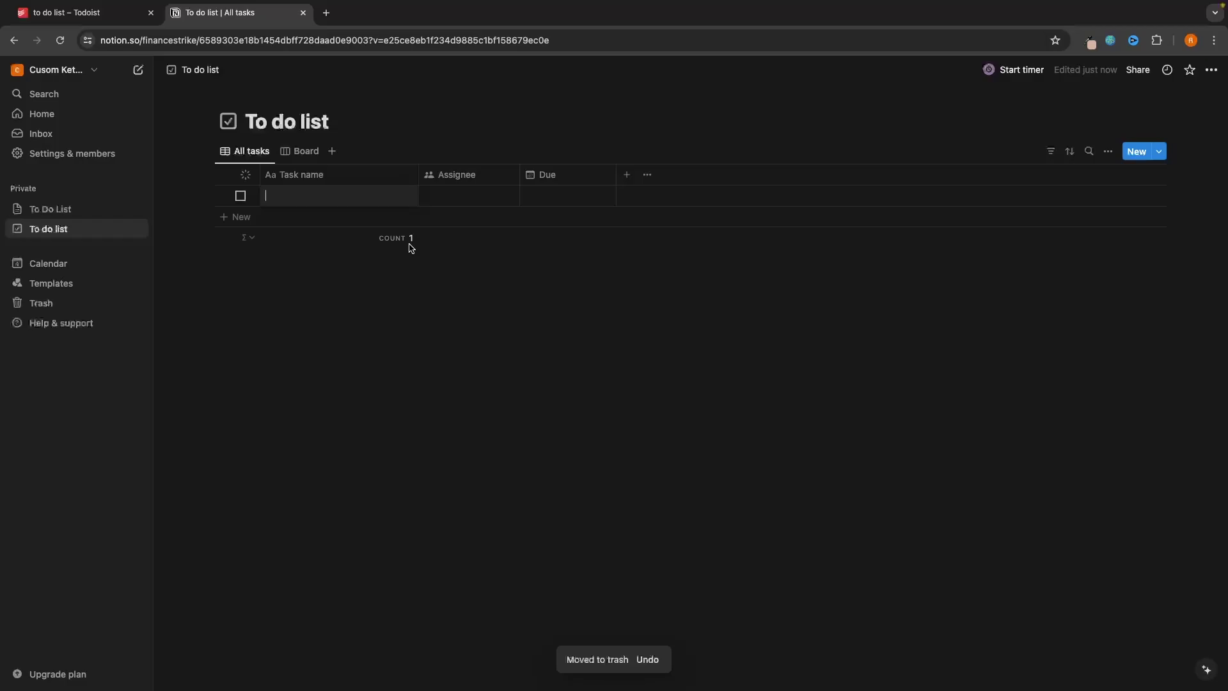
{"action": "type", "text": "Go to gor"}
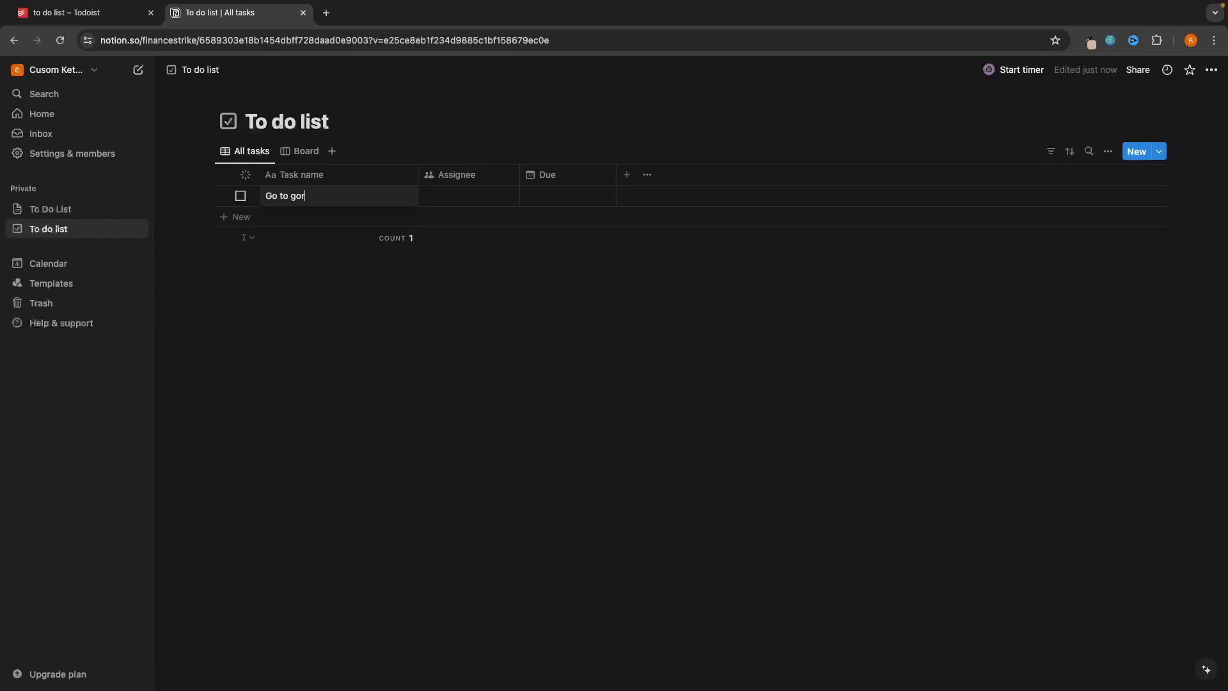
{"action": "key", "text": "BackSpace"}
{"action": "key", "text": "BackSpace"}
{"action": "type", "text": "rocery store"}
{"action": "left_click", "coordinate": [316, 220]}
{"action": "type", "text": "Reo"}
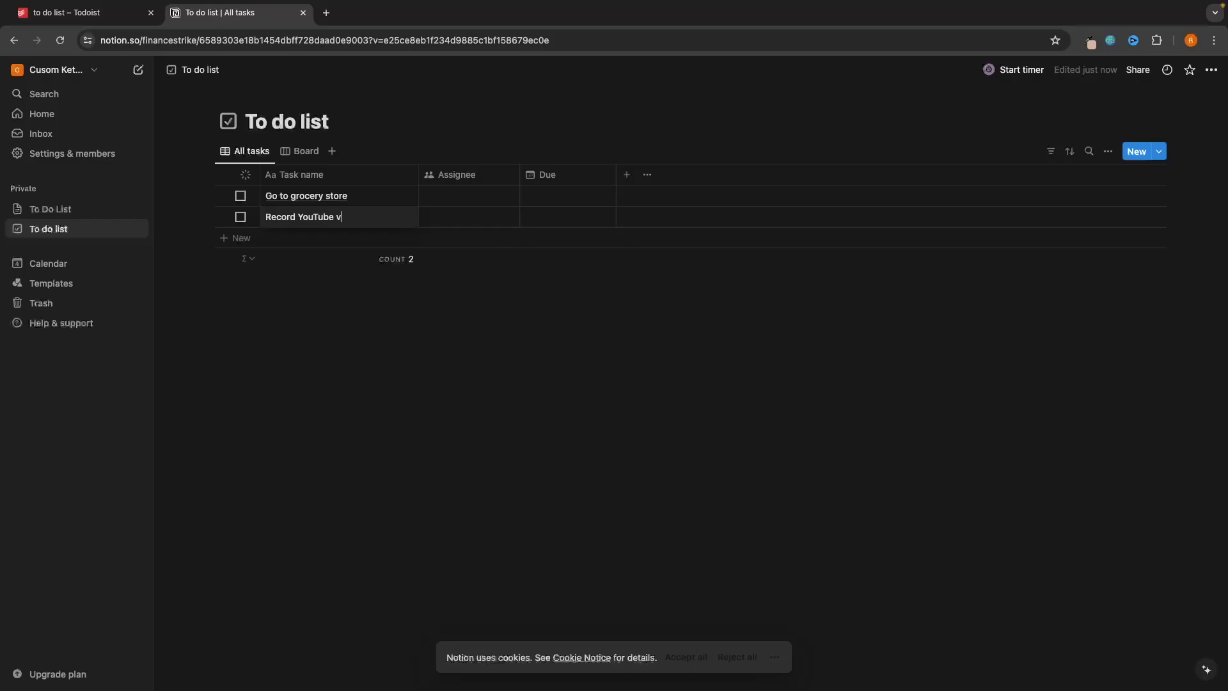
{"action": "type", "text": "ord YouTube video"}
{"action": "key", "text": "Return"}
{"action": "left_click", "coordinate": [543, 283]}
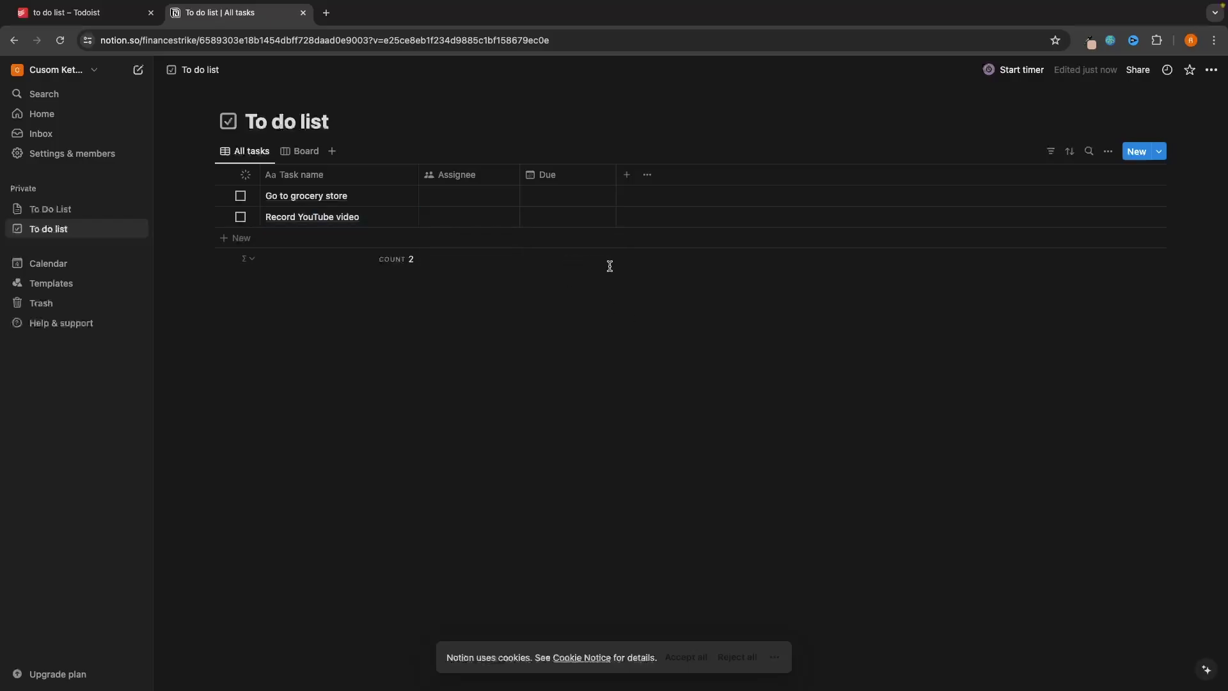
Hide the Assignee property from the All tasks view
{"action": "left_click_drag", "start_coordinate": [451, 176], "coordinate": [420, 162]}
{"action": "left_click_drag", "start_coordinate": [469, 175], "coordinate": [526, 236]}
{"action": "left_click", "coordinate": [473, 181]}
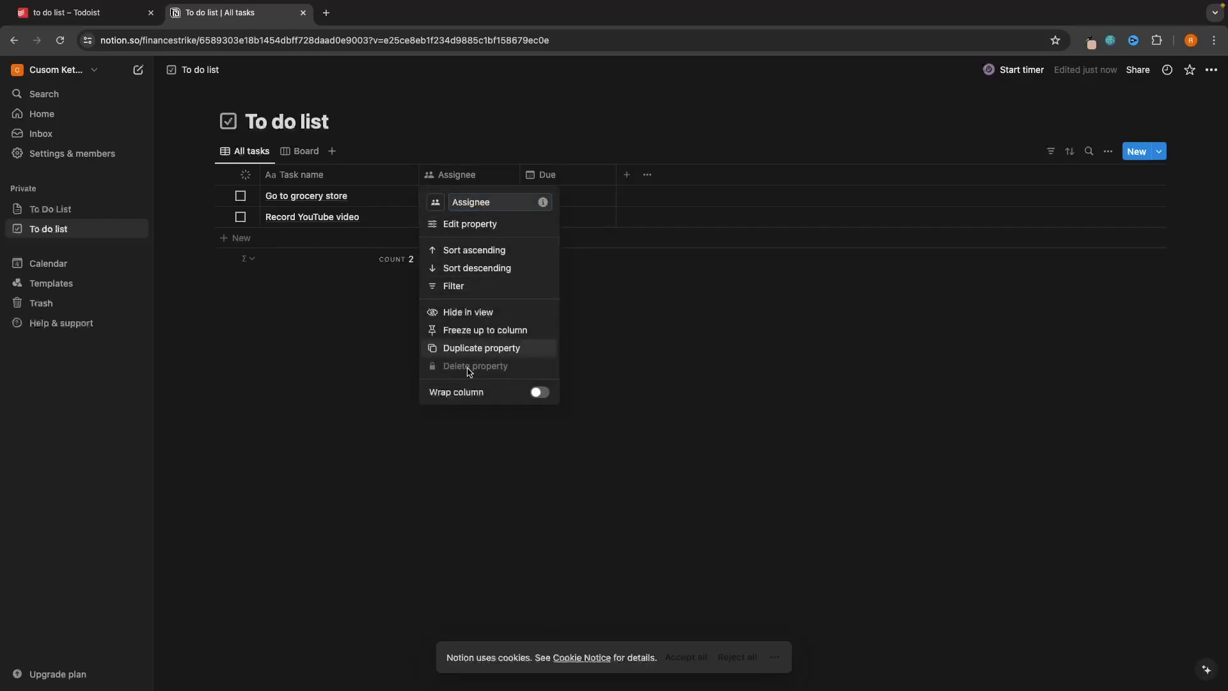
{"action": "left_click", "coordinate": [470, 224]}
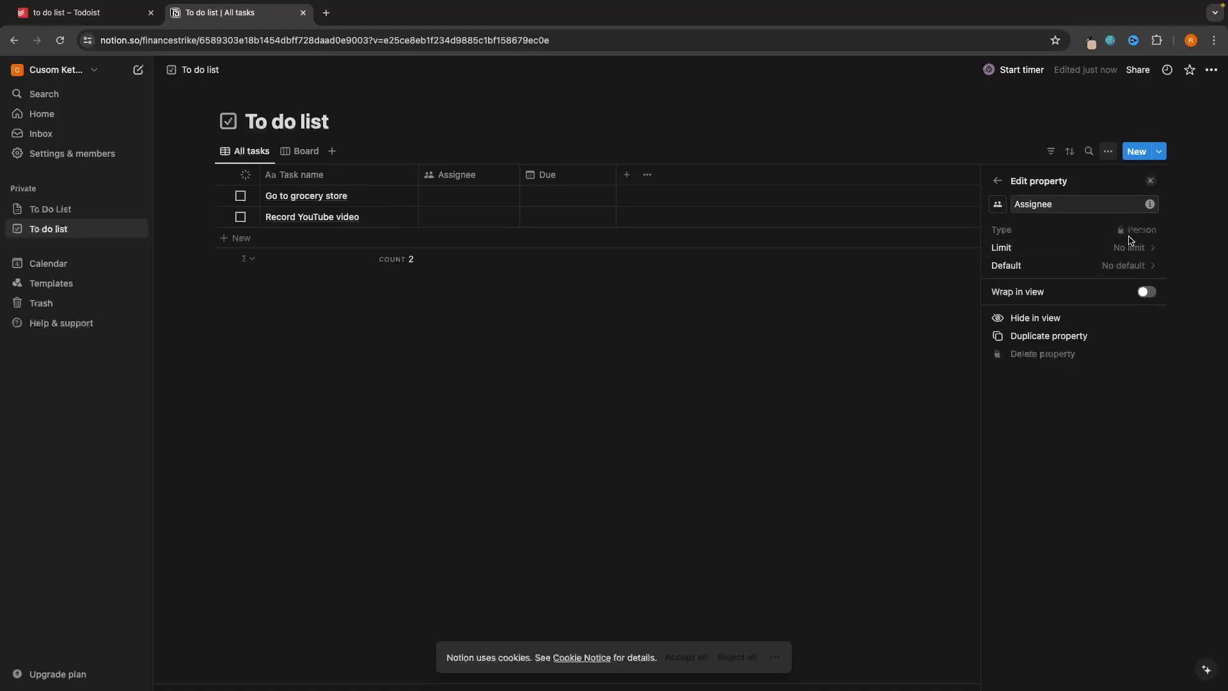
{"action": "left_click", "coordinate": [1049, 316]}
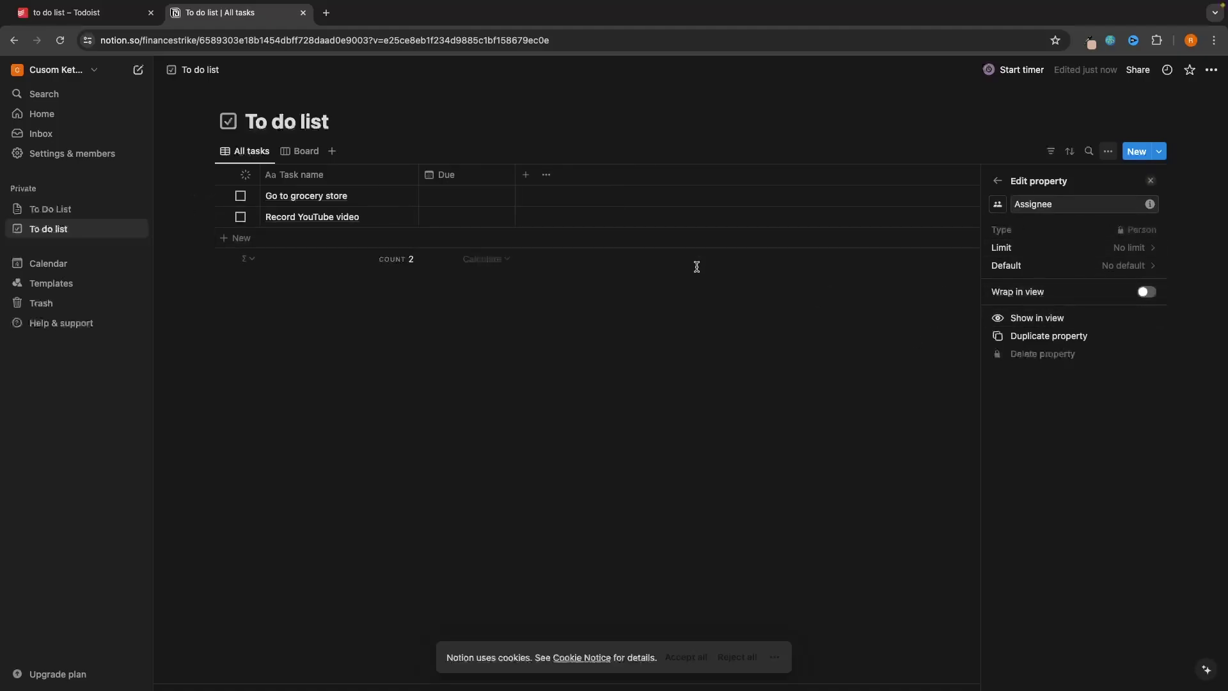
{"action": "left_click", "coordinate": [732, 293]}
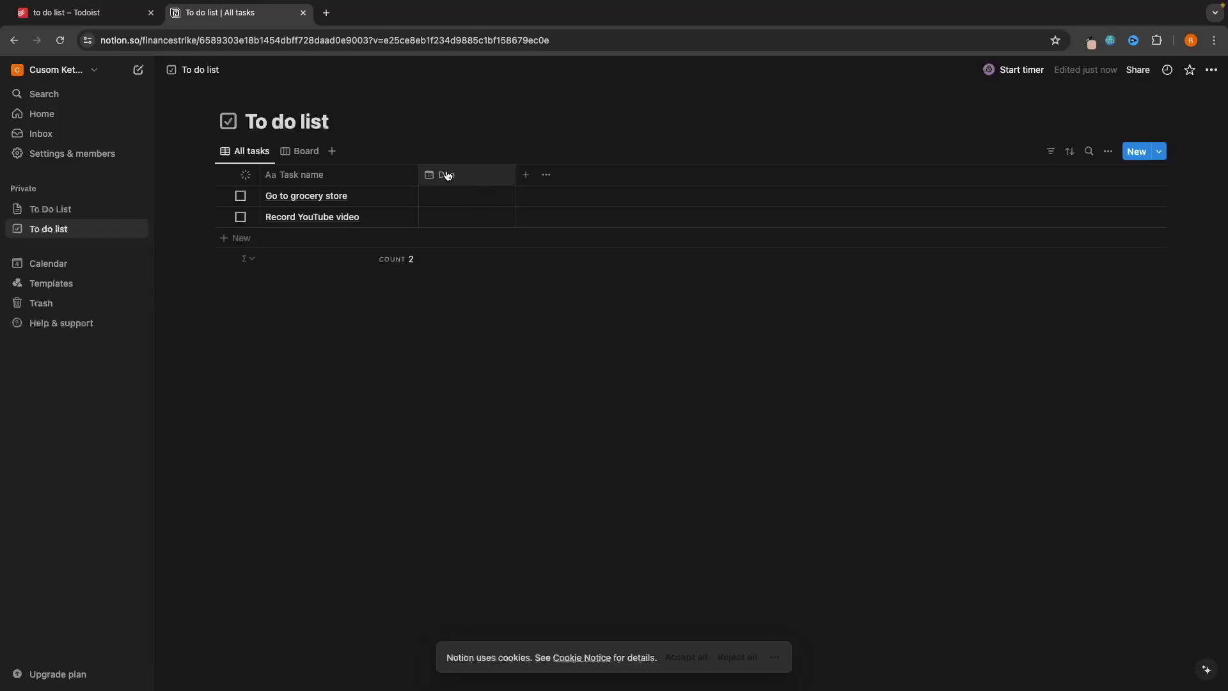
Set the due date of the "Record YouTube video" task to July 4, 2024
{"action": "left_click", "coordinate": [466, 194]}
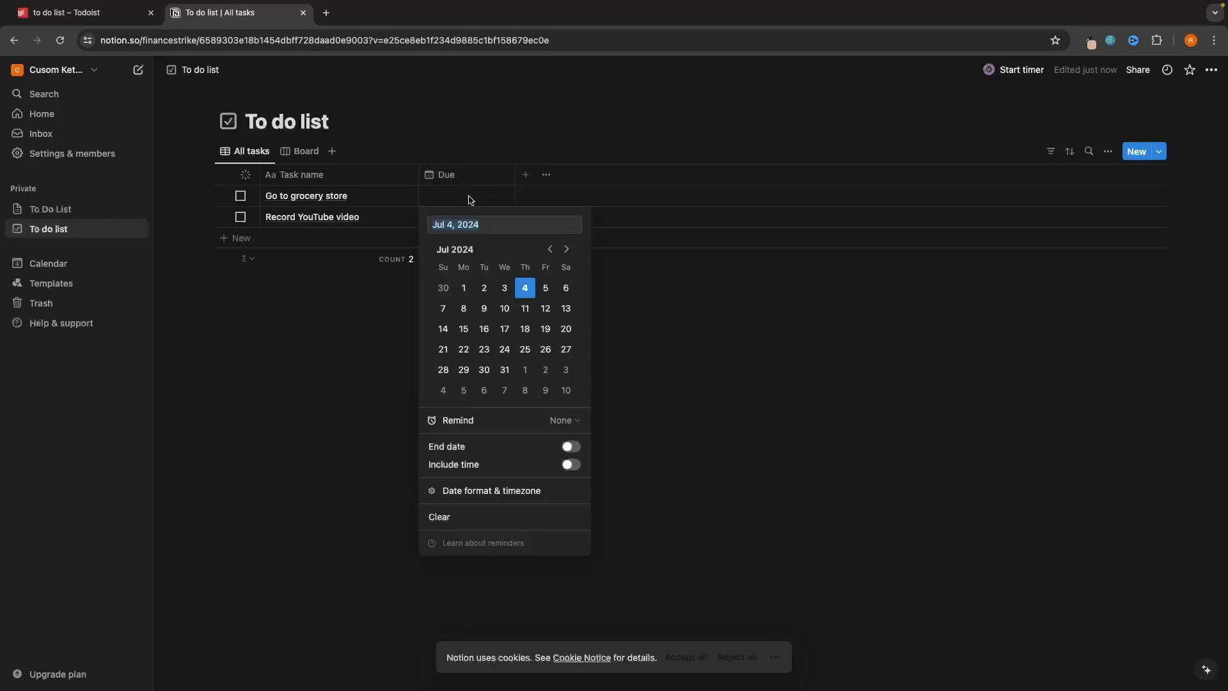
{"action": "key", "text": "Escape"}
{"action": "left_click", "coordinate": [450, 224]}
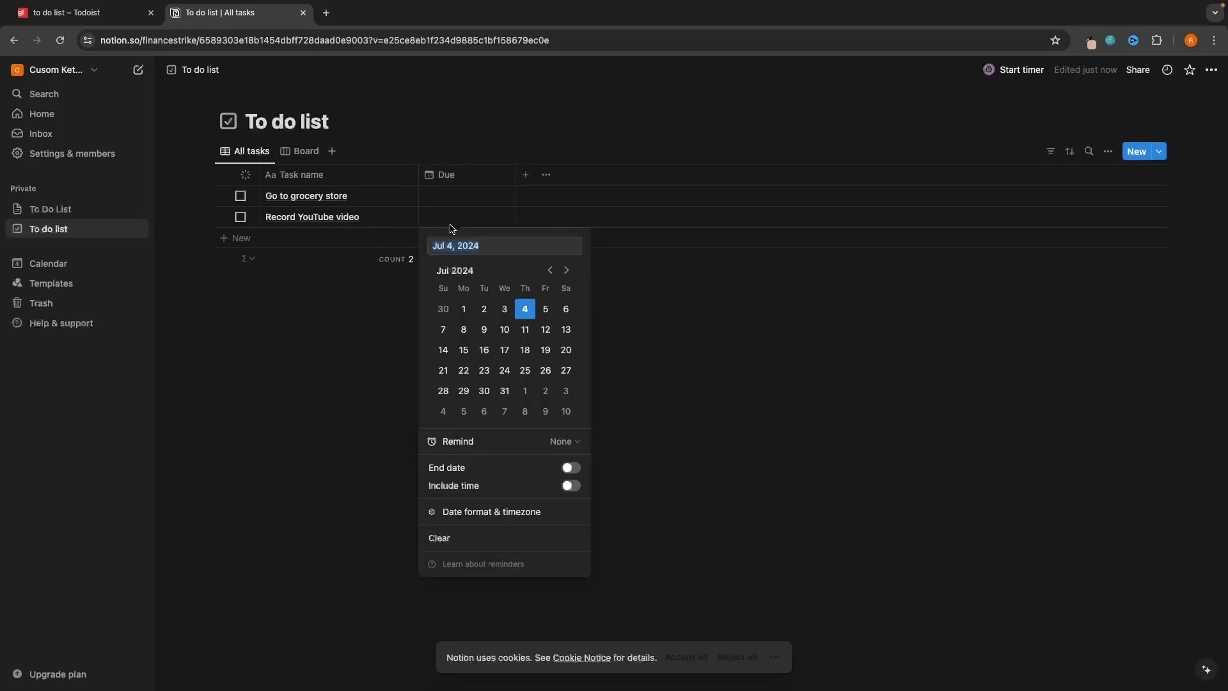
{"action": "left_click", "coordinate": [525, 309]}
{"action": "left_click", "coordinate": [527, 180]}
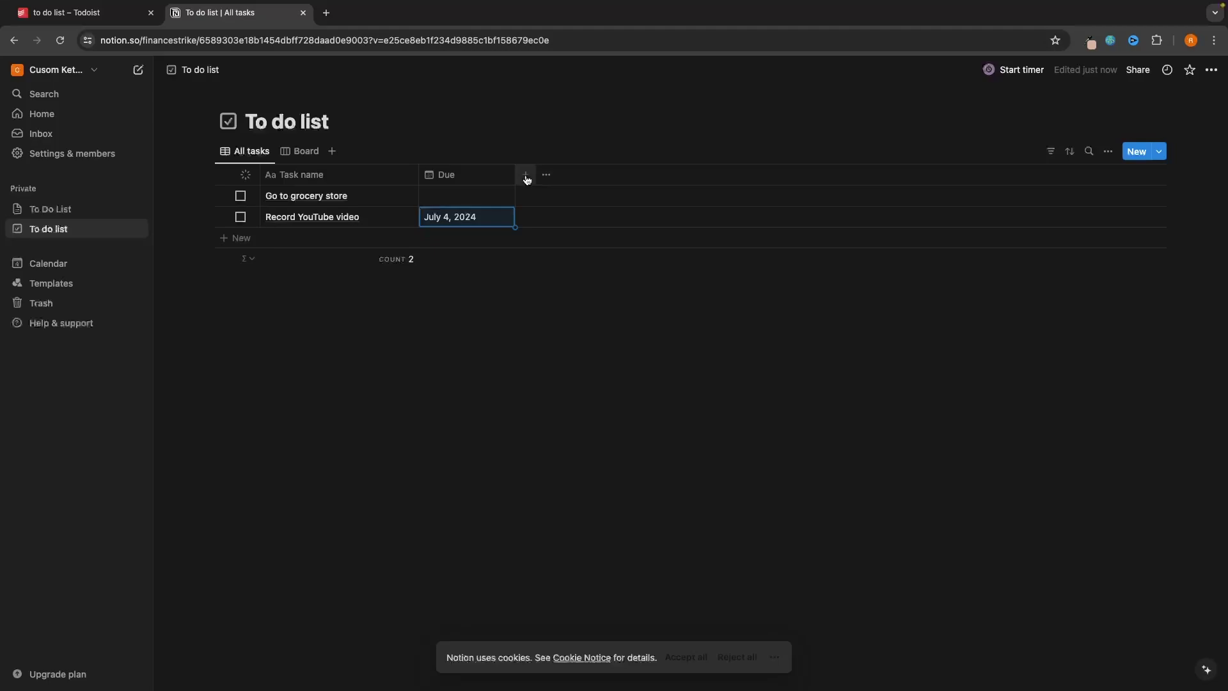
Review the available property types and add a Status property to the task table
{"action": "left_click", "coordinate": [527, 179]}
{"action": "scroll", "coordinate": [1064, 324], "scroll_direction": "down", "scroll_amount": 1}
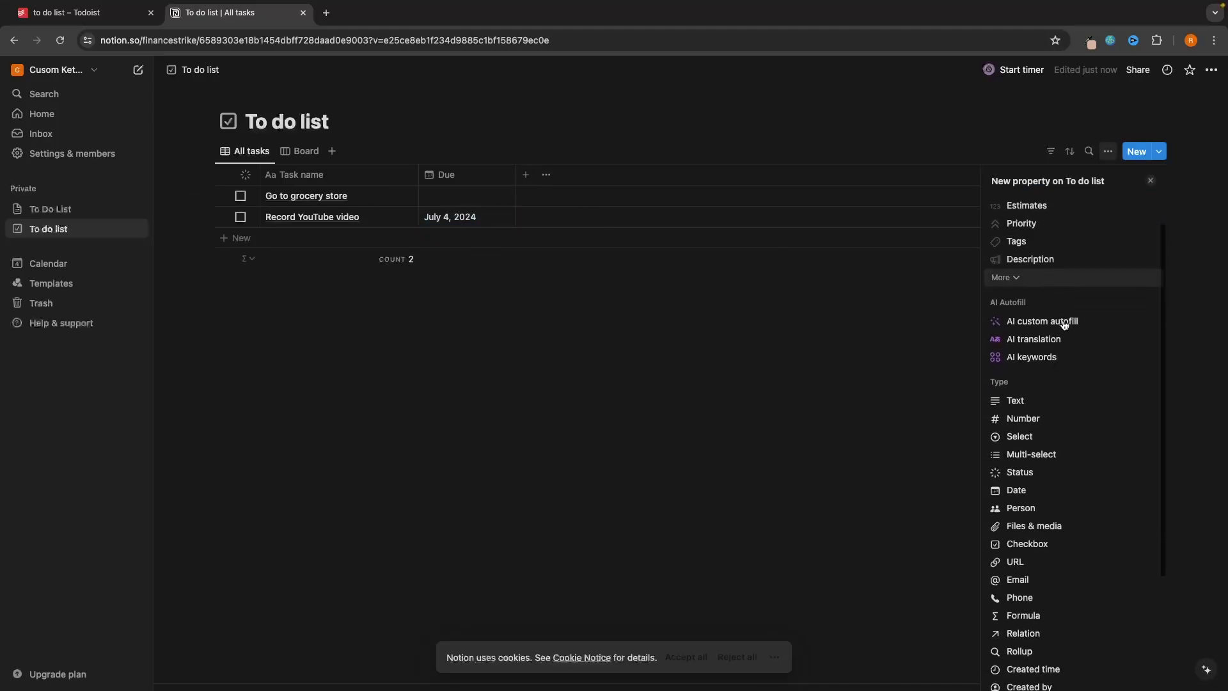
{"action": "scroll", "coordinate": [1065, 324], "scroll_direction": "down", "scroll_amount": 5}
{"action": "scroll", "coordinate": [1064, 325], "scroll_direction": "up", "scroll_amount": 6}
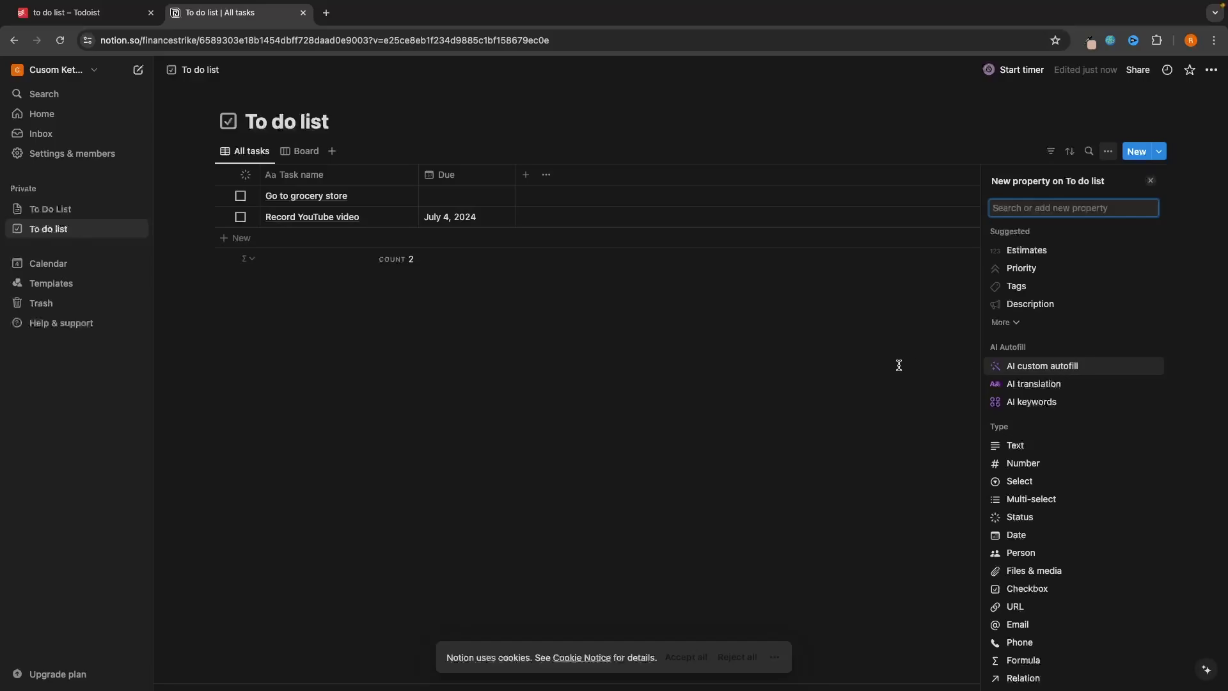
{"action": "scroll", "coordinate": [1042, 405], "scroll_direction": "down", "scroll_amount": 4}
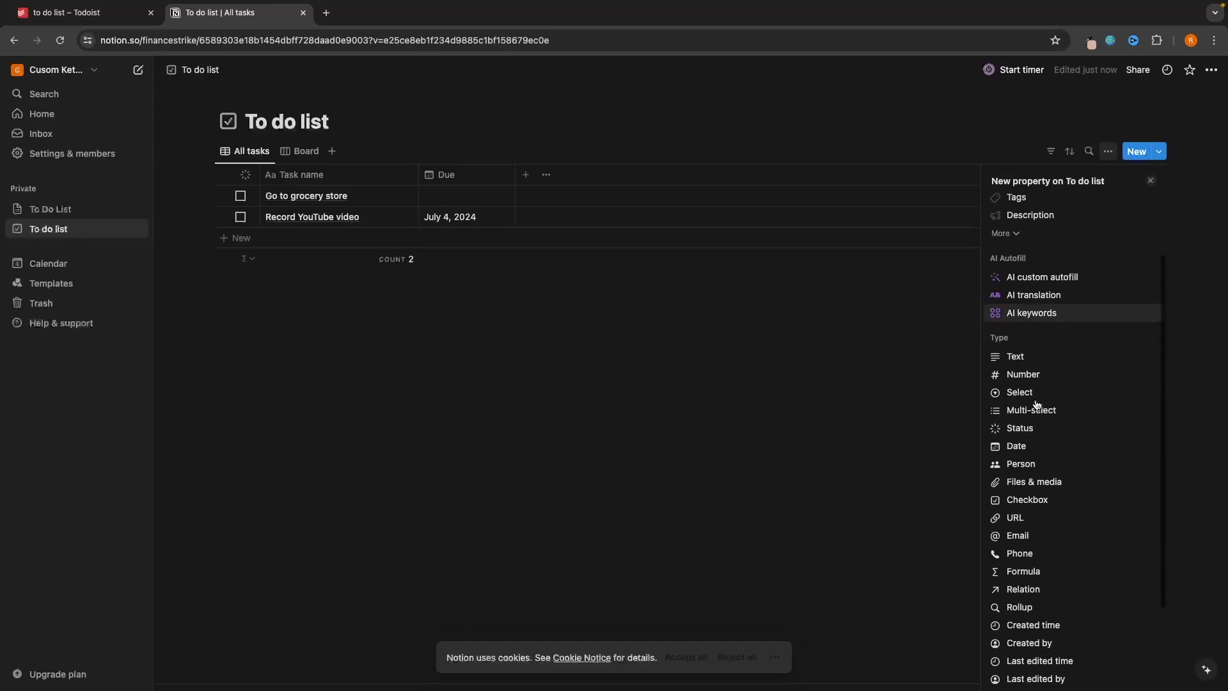
{"action": "scroll", "coordinate": [1080, 369], "scroll_direction": "up", "scroll_amount": 1}
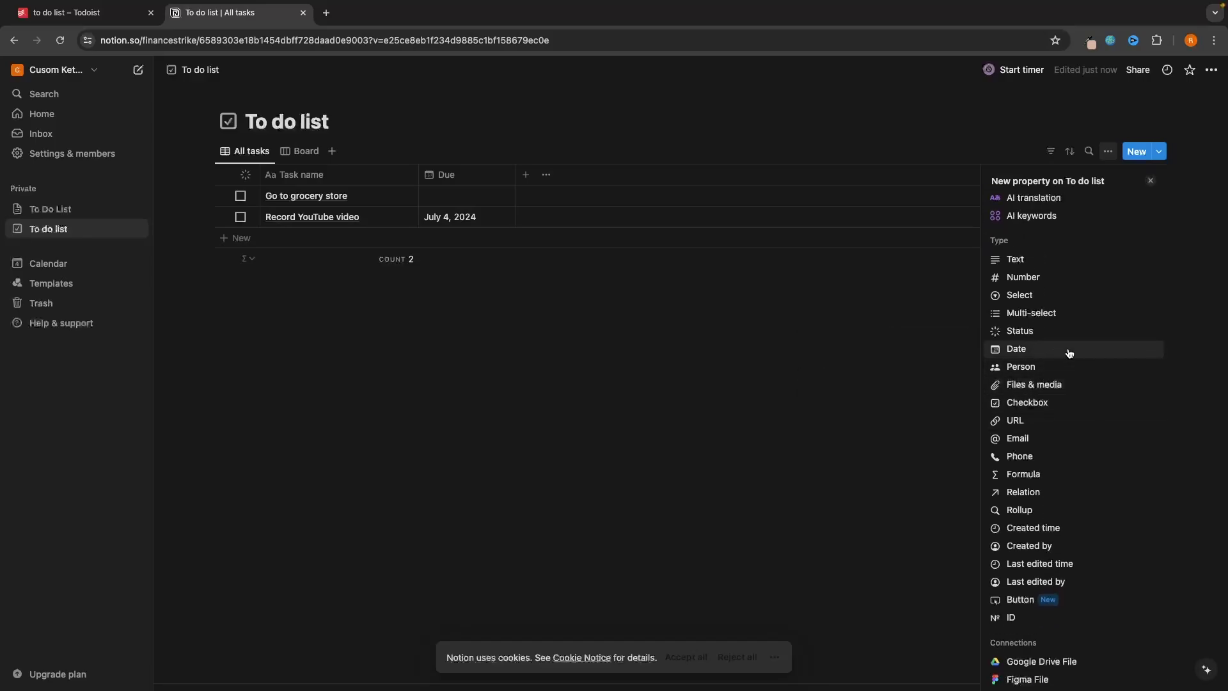
{"action": "left_click", "coordinate": [1042, 333]}
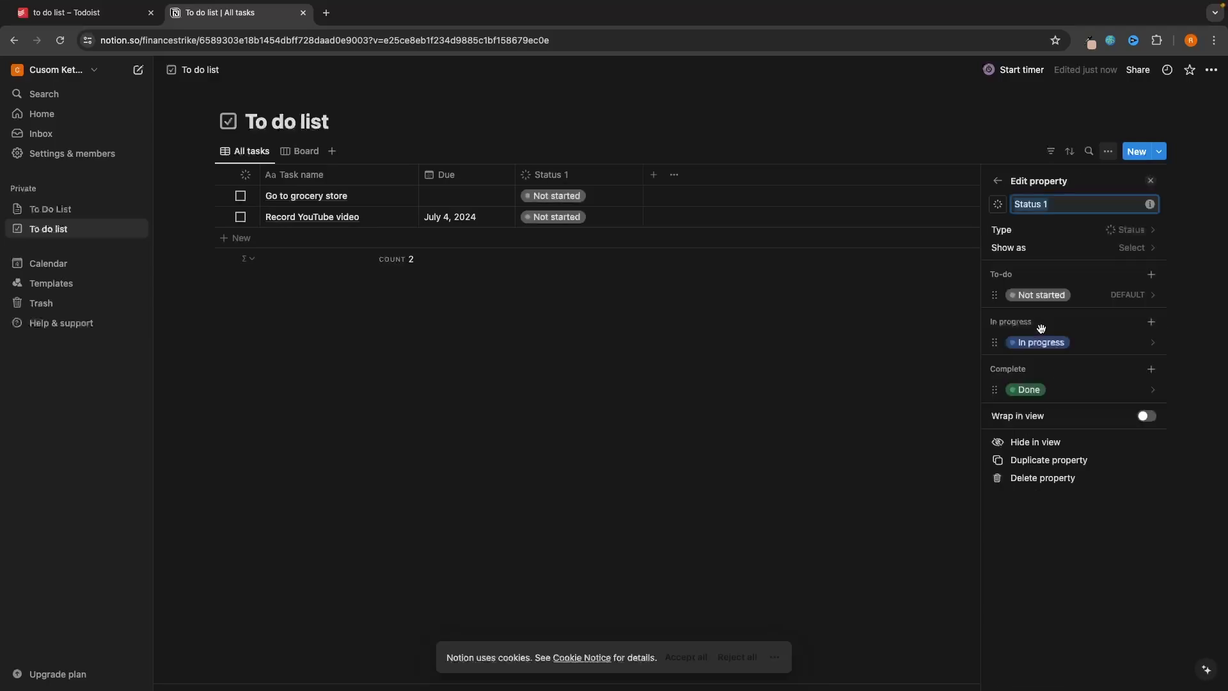
Create an orange "Edited" option in the new status property's To-do group and assign it to the "Record YouTube video" task
{"action": "left_click", "coordinate": [576, 195]}
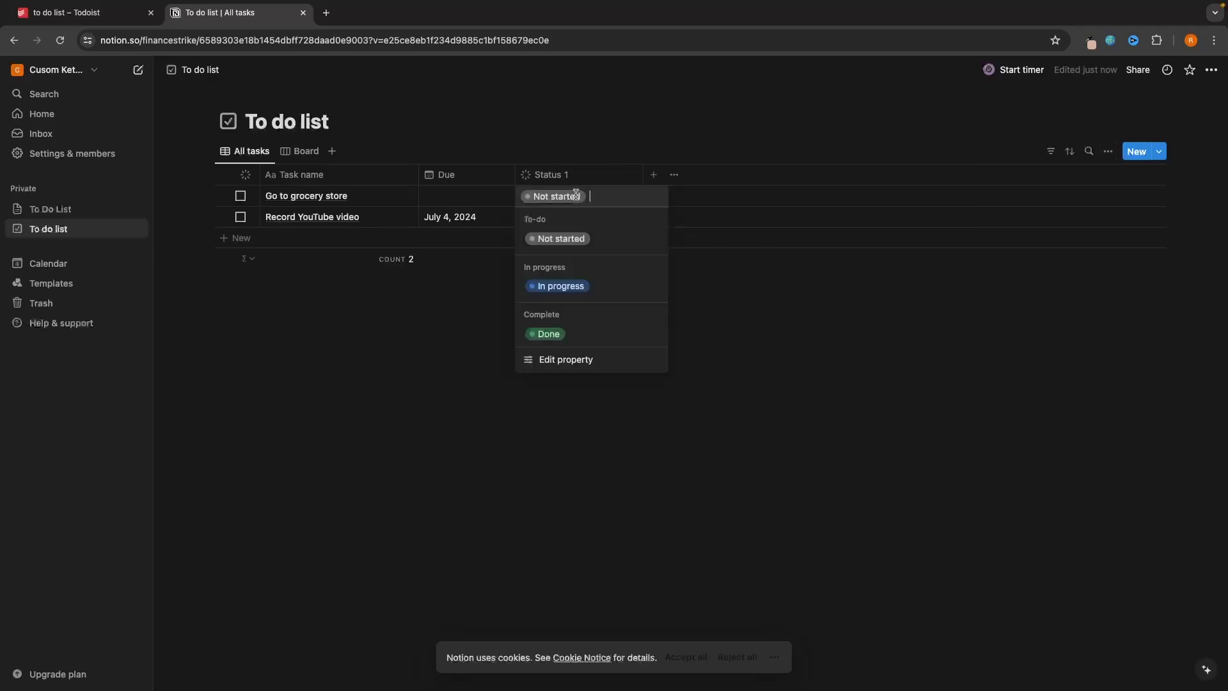
{"action": "left_click", "coordinate": [563, 359]}
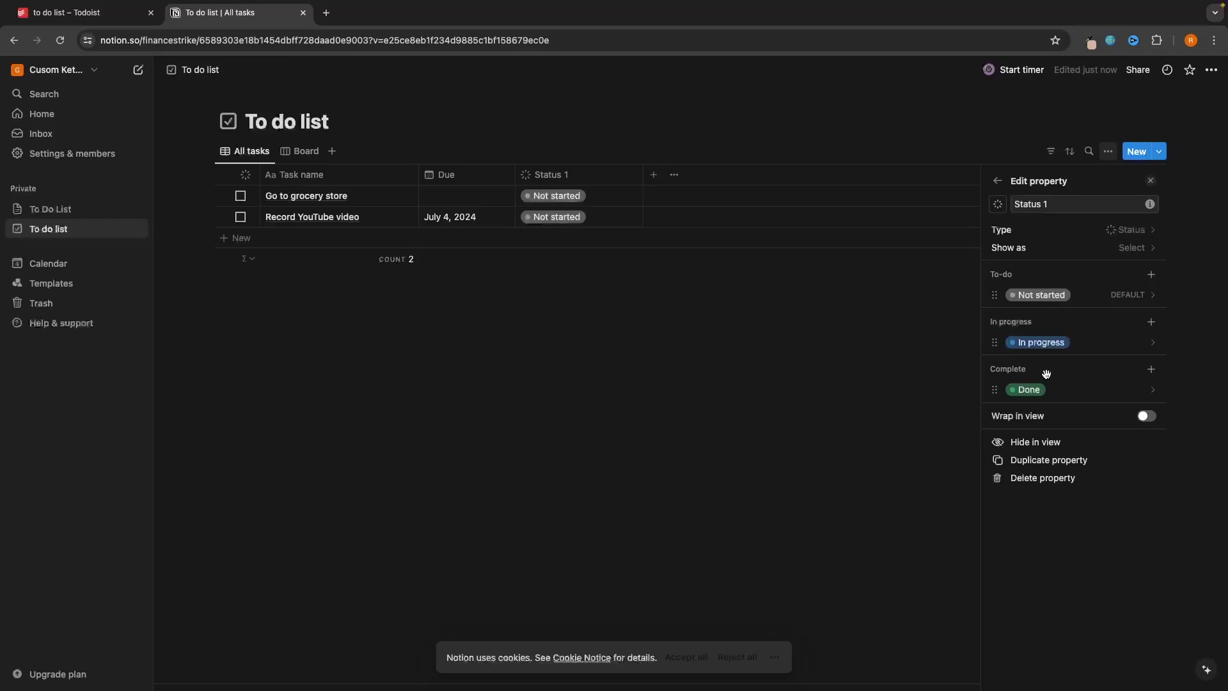
{"action": "left_click", "coordinate": [1152, 275]}
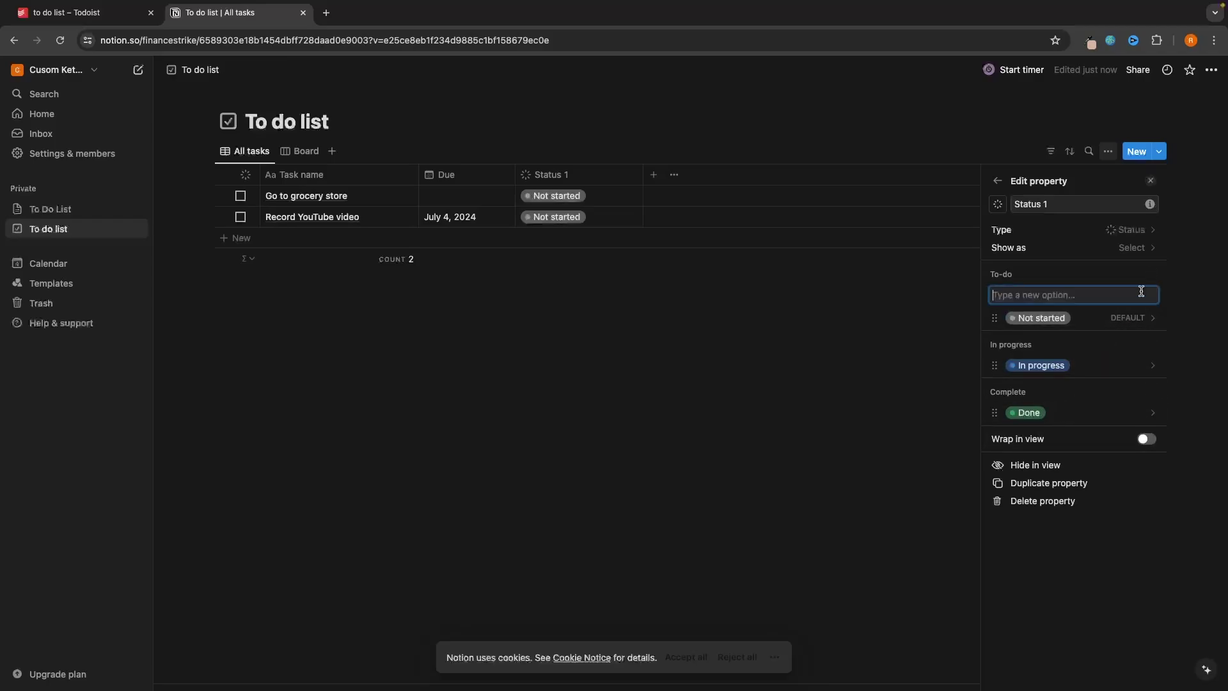
{"action": "type", "text": "Ed"}
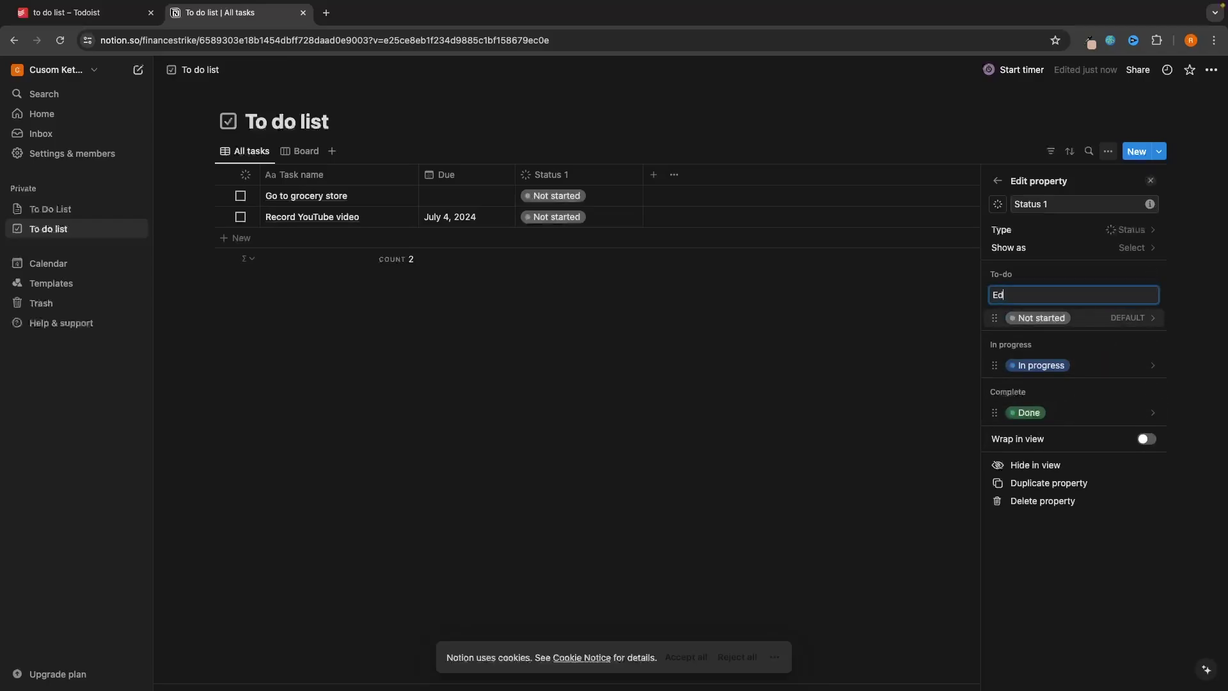
{"action": "type", "text": "ited"}
{"action": "key", "text": "Return"}
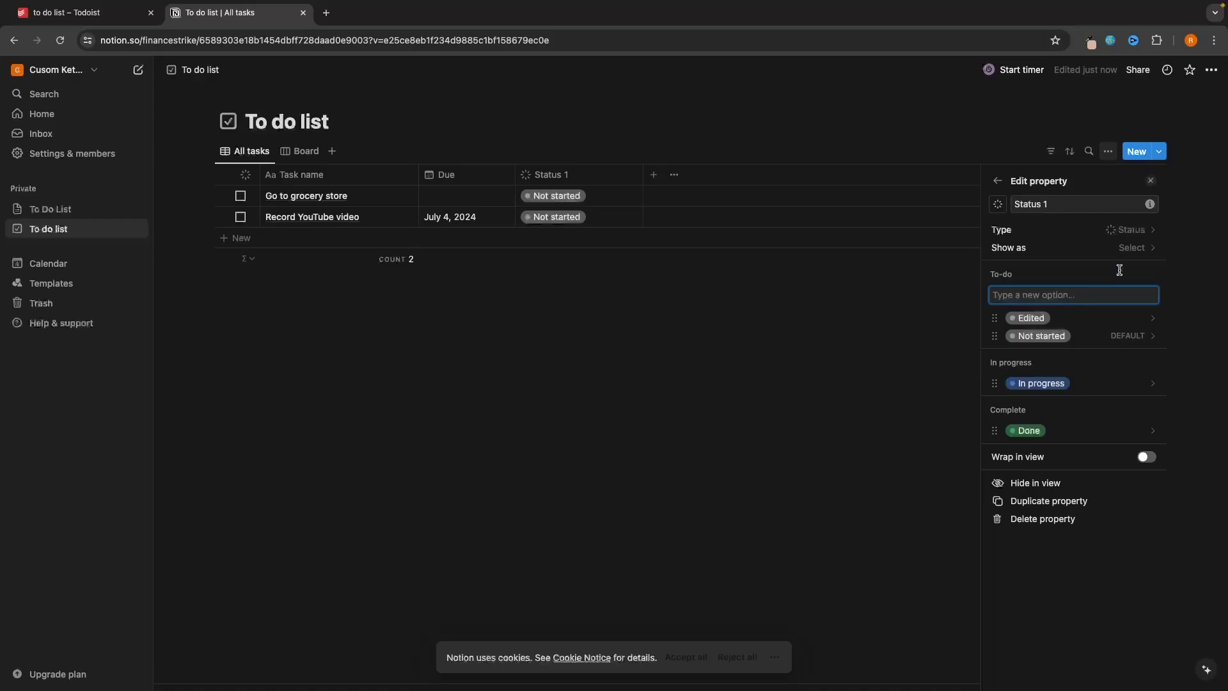
{"action": "left_click", "coordinate": [1037, 318]}
{"action": "left_click", "coordinate": [1071, 509]}
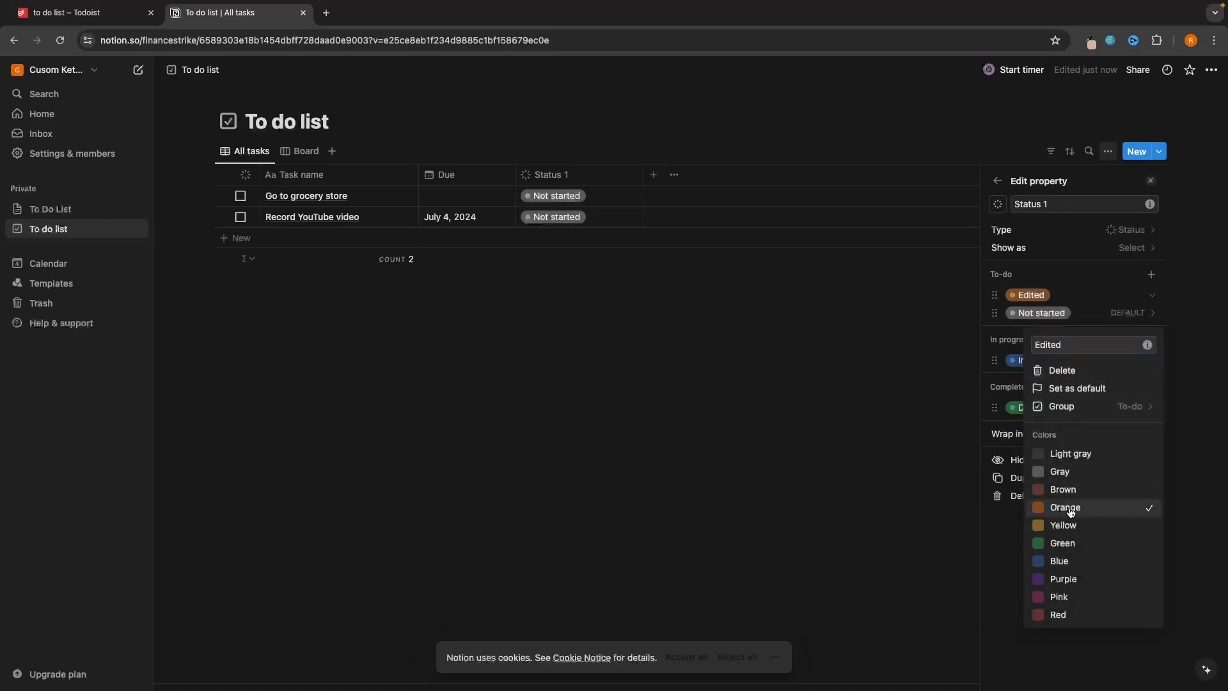
{"action": "left_click", "coordinate": [893, 377]}
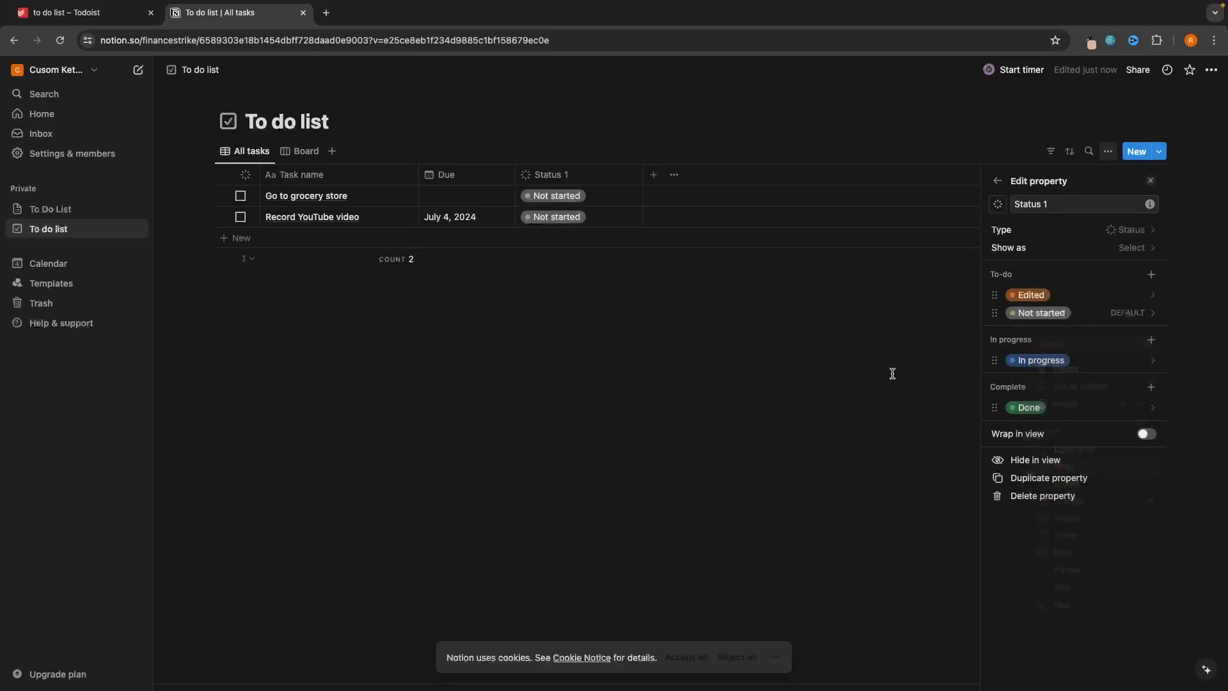
{"action": "left_click", "coordinate": [570, 217]}
{"action": "left_click", "coordinate": [570, 260]}
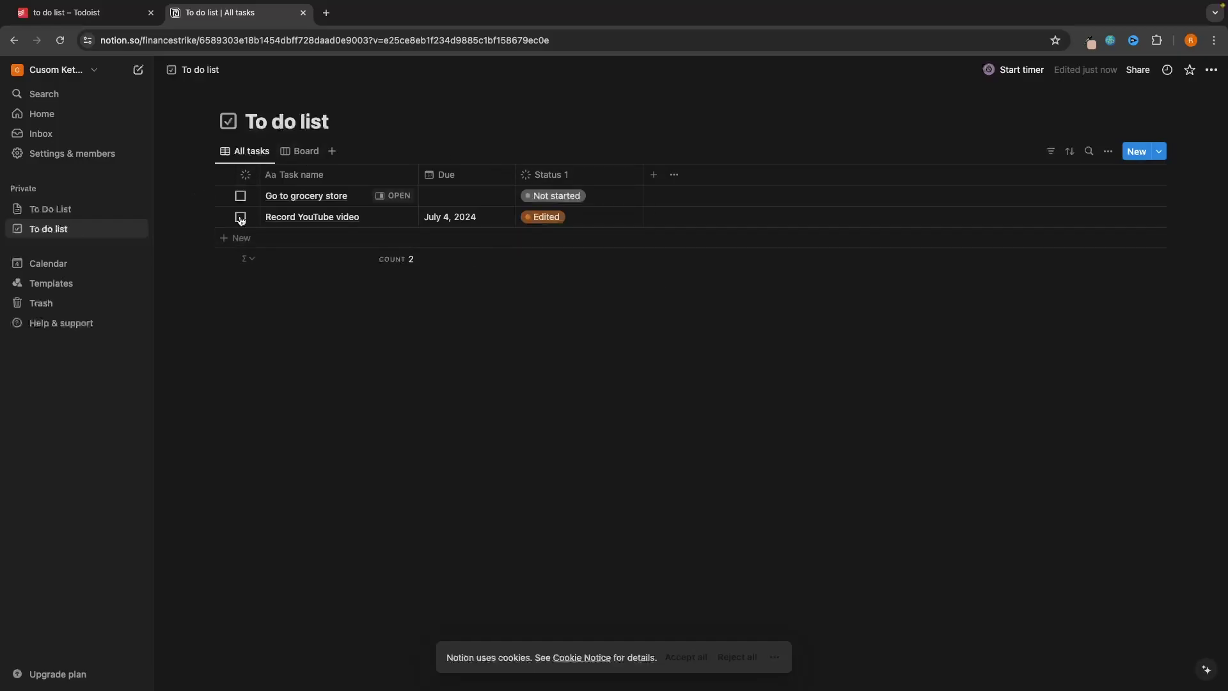
Switch to Todoist to compare its "to do list" project with the task table, and return to Notion
{"action": "left_click", "coordinate": [106, 14]}
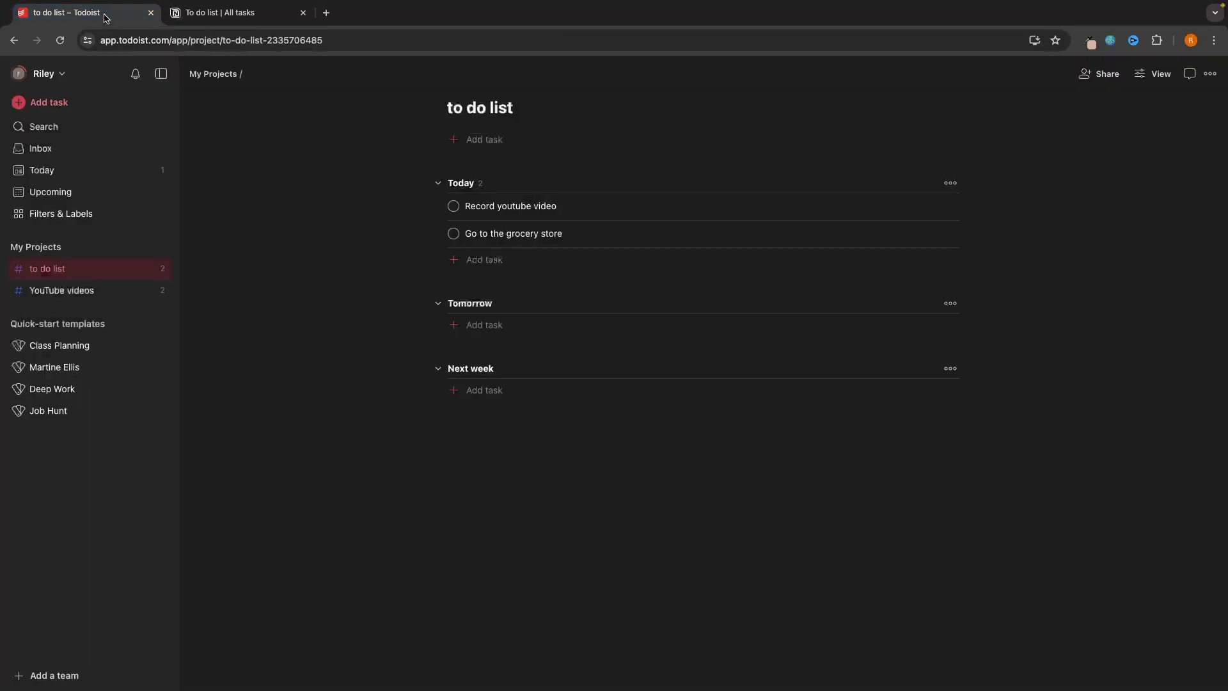
{"action": "key", "text": "ctrl+Tab"}
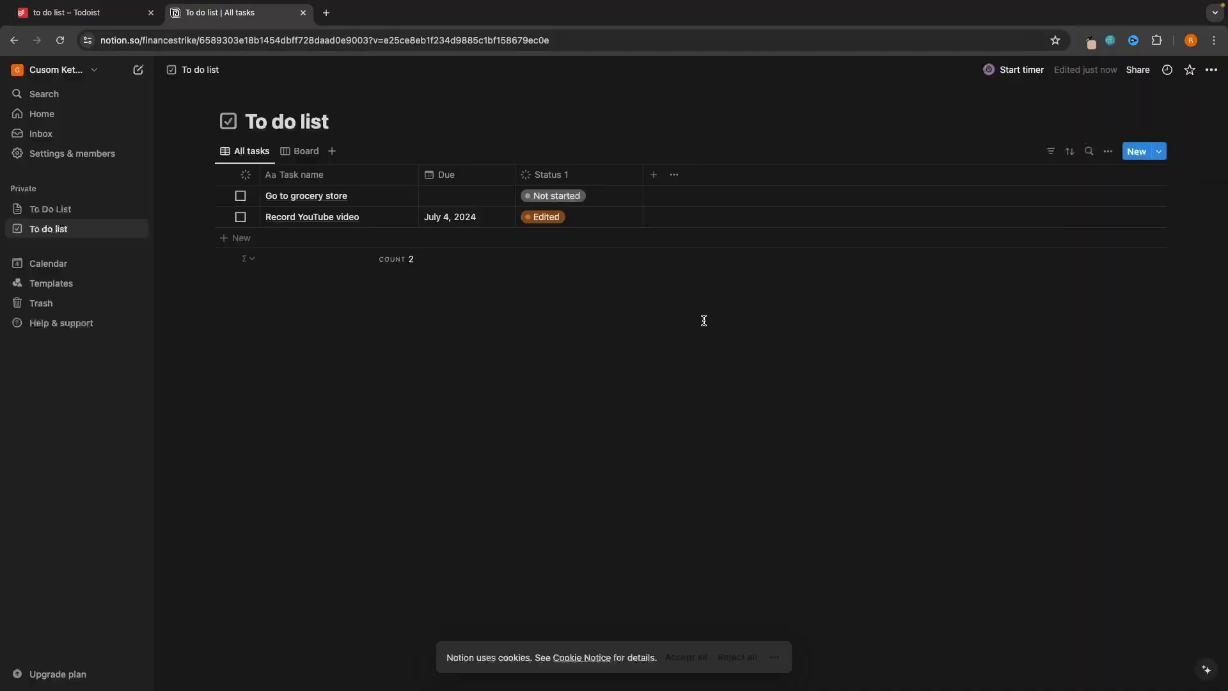
Check the tasks in the Board view and add a Calendar view to the to-do list
{"action": "left_click", "coordinate": [305, 153]}
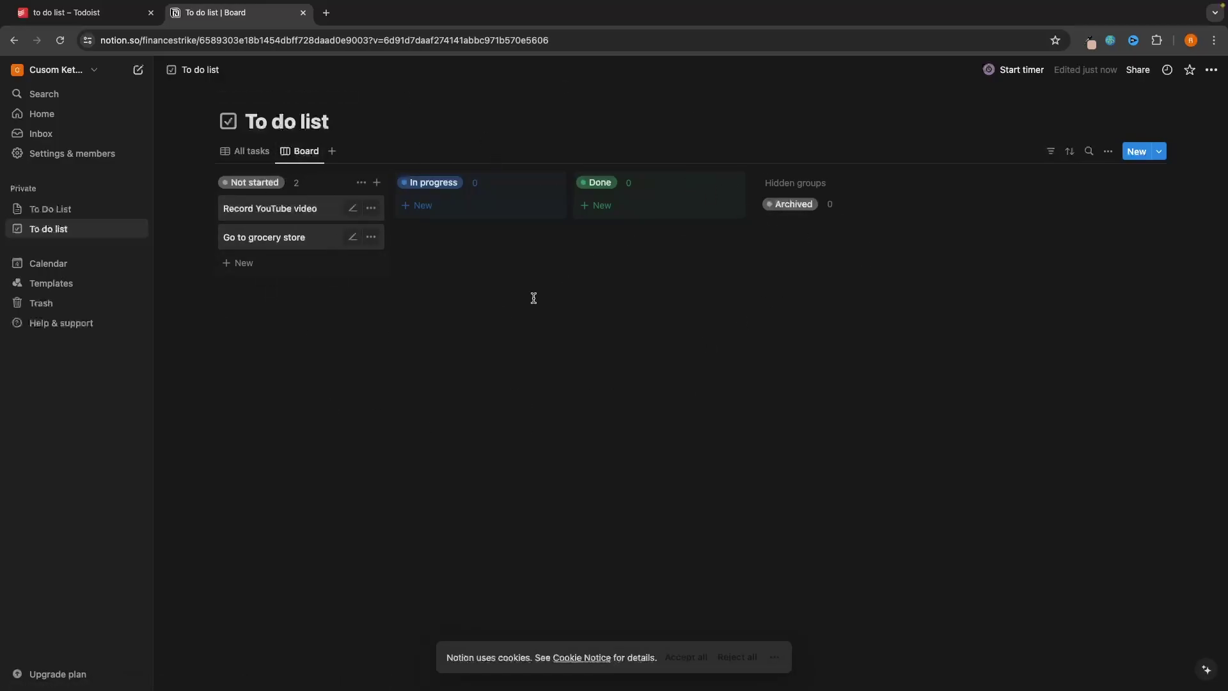
{"action": "left_click", "coordinate": [331, 151]}
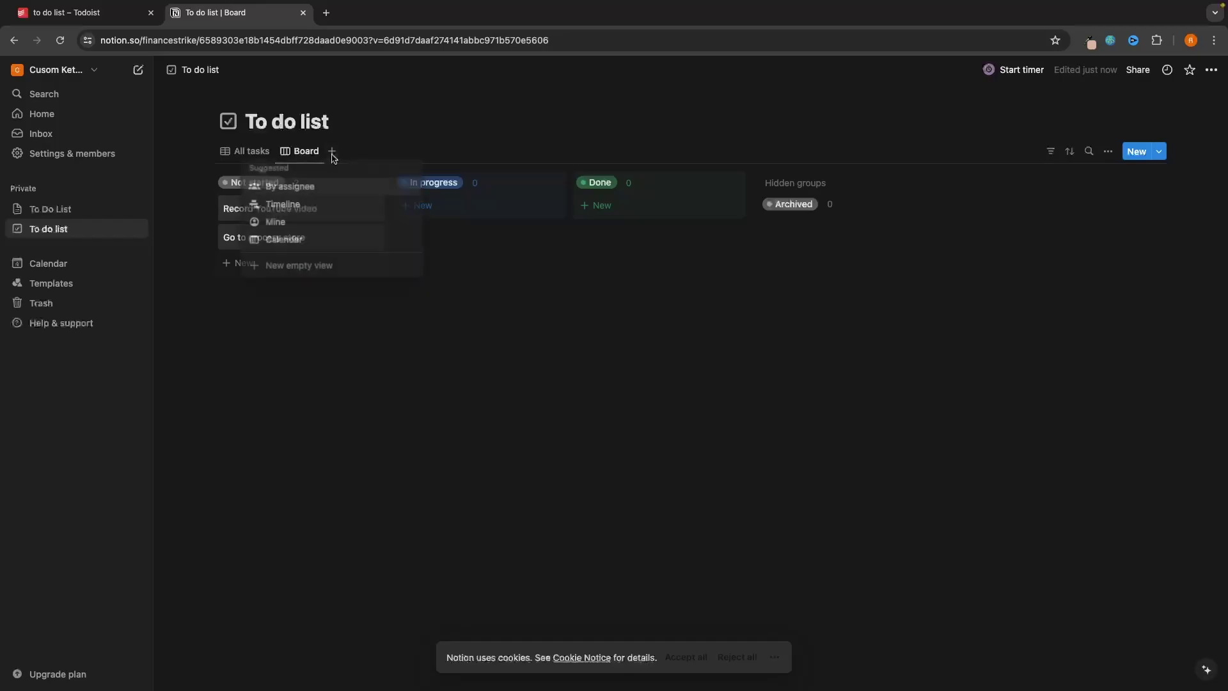
{"action": "left_click", "coordinate": [283, 241]}
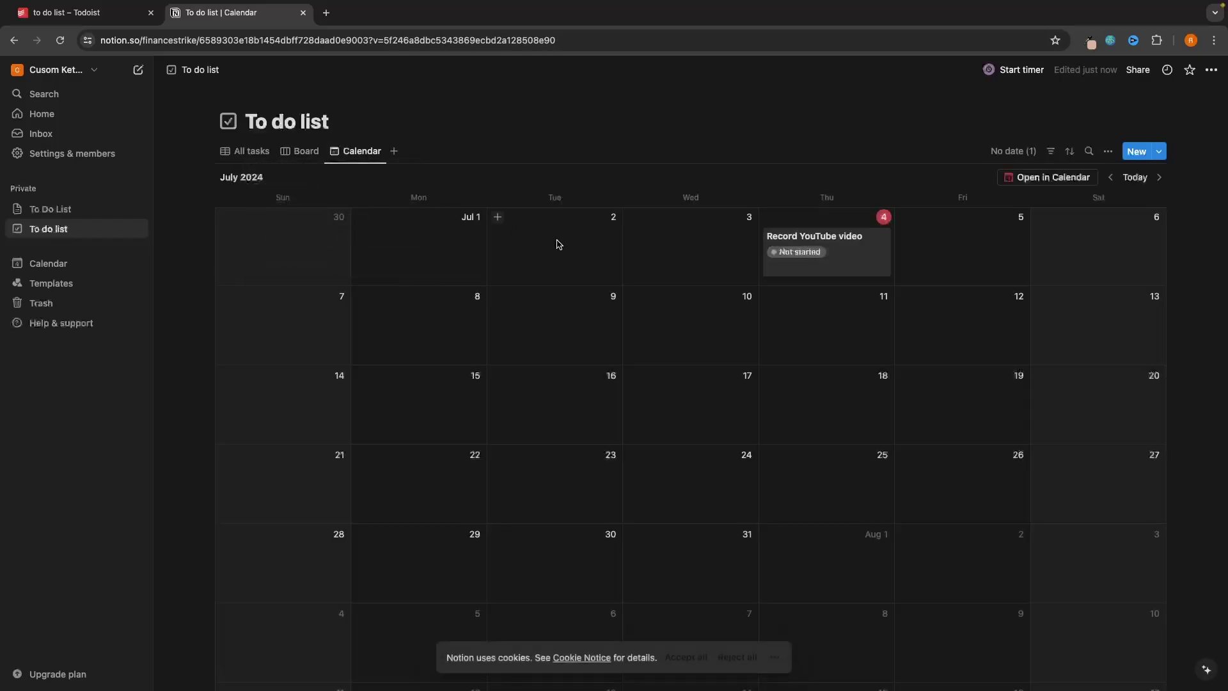
Set the due date of the "Go to grocery store" task to July 18, 2024, and check both tasks in the Calendar view
{"action": "left_click", "coordinate": [258, 158]}
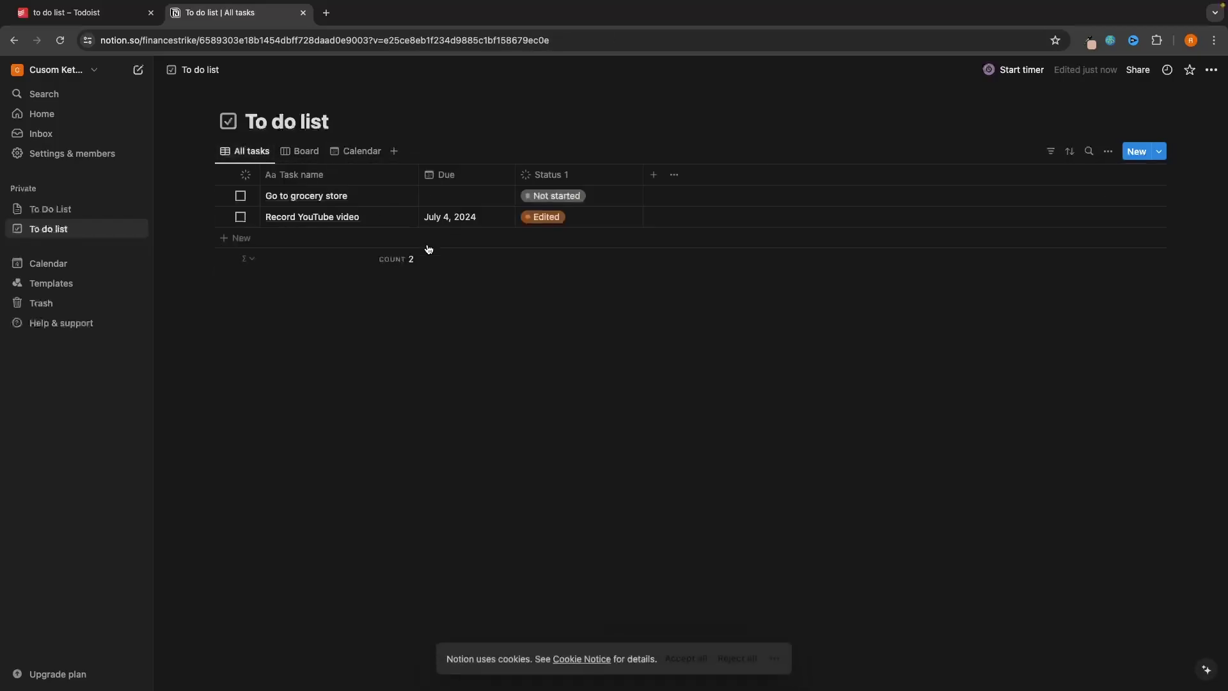
{"action": "left_click", "coordinate": [464, 216]}
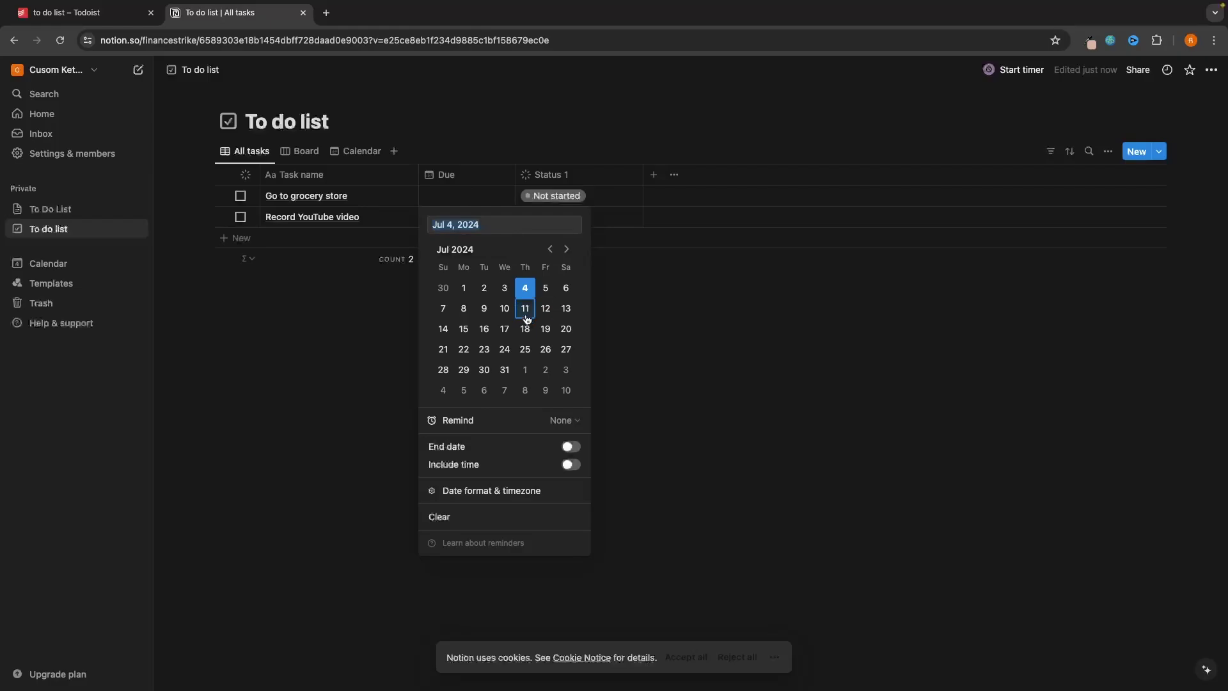
{"action": "left_click", "coordinate": [525, 327]}
{"action": "left_click", "coordinate": [650, 324]}
{"action": "left_click", "coordinate": [356, 151]}
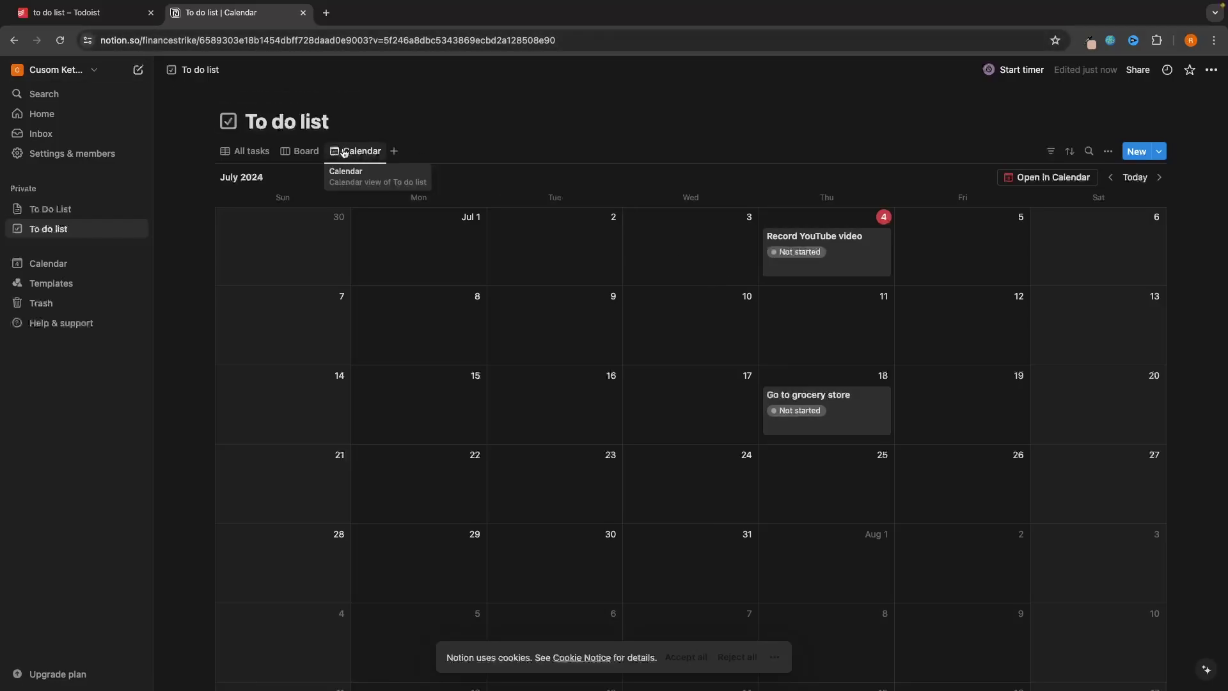
{"action": "left_click", "coordinate": [250, 151]}
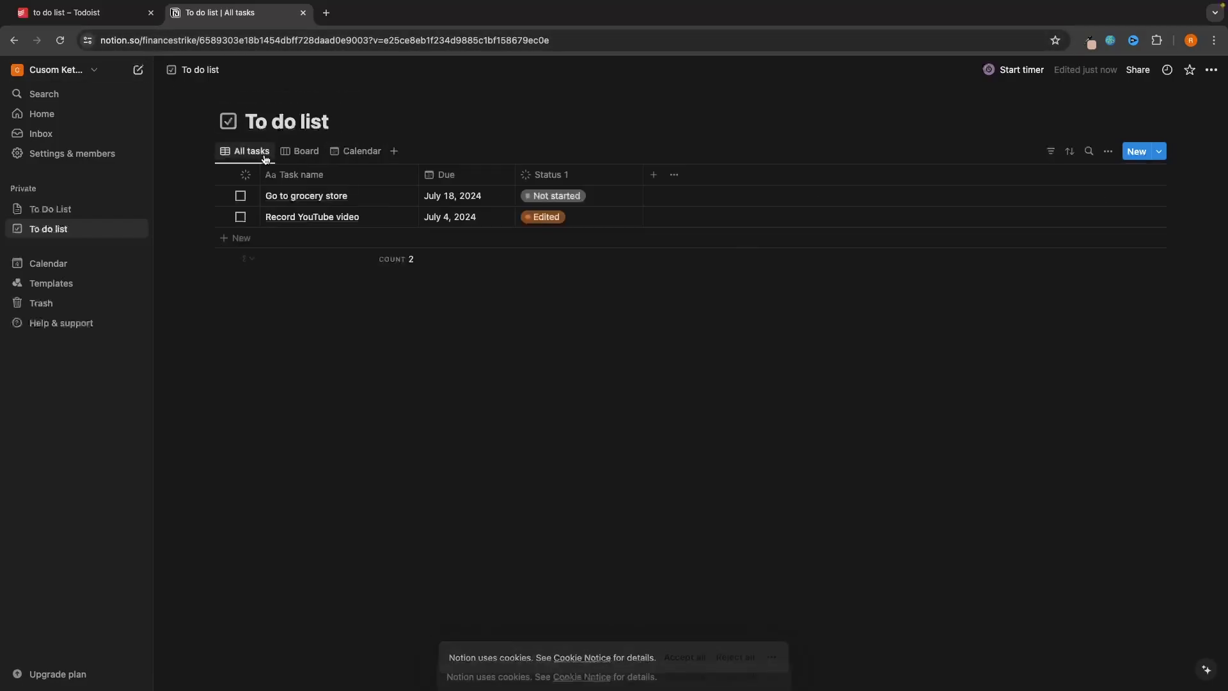
{"action": "left_click", "coordinate": [358, 151]}
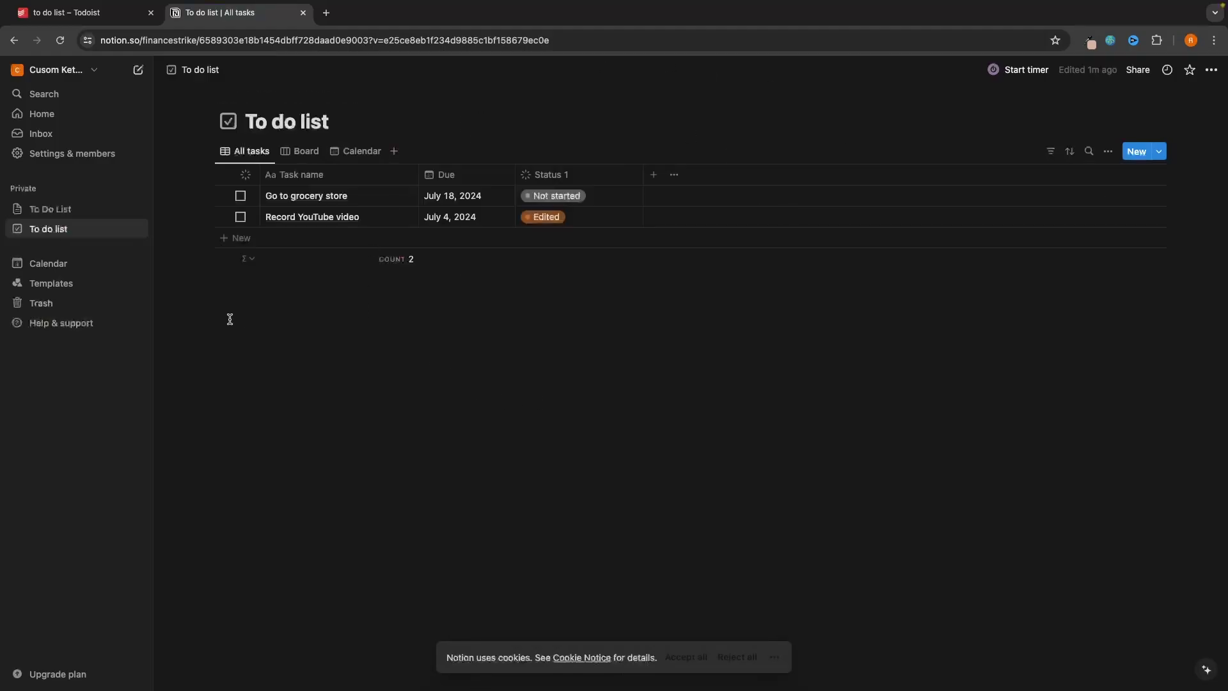
Browse the Work template gallery without adding a template, and switch to the "to do list" project in Todoist
{"action": "left_click", "coordinate": [107, 289]}
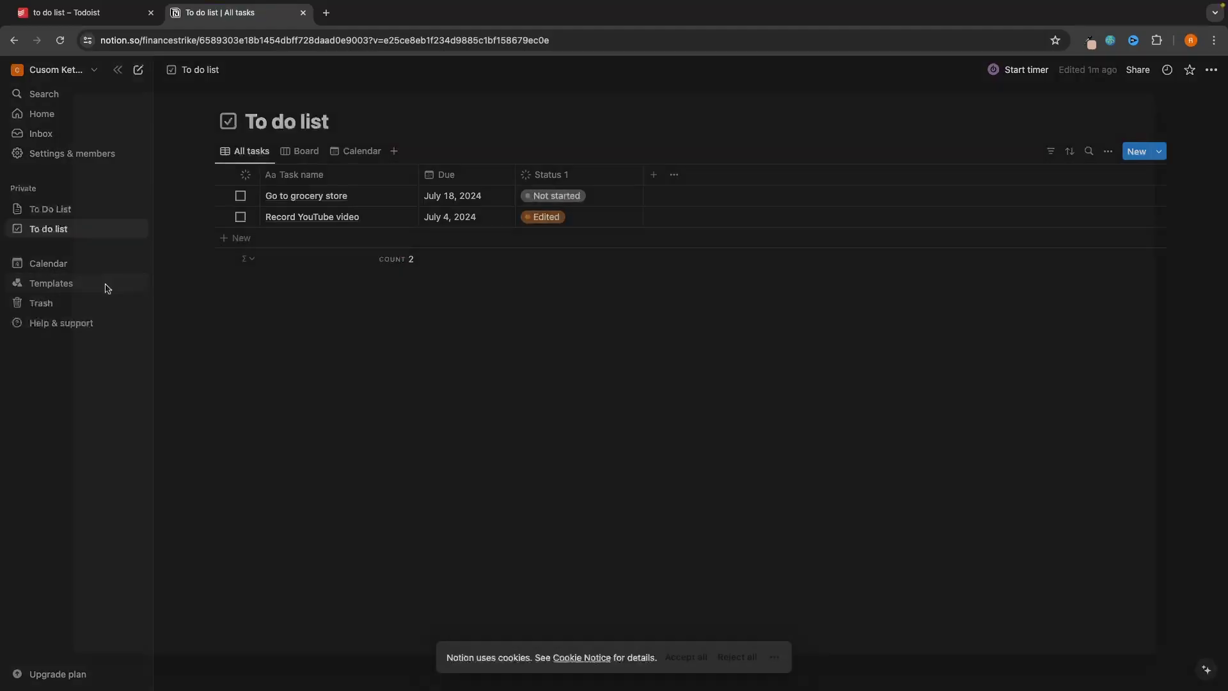
{"action": "scroll", "coordinate": [179, 379], "scroll_direction": "down", "scroll_amount": 15}
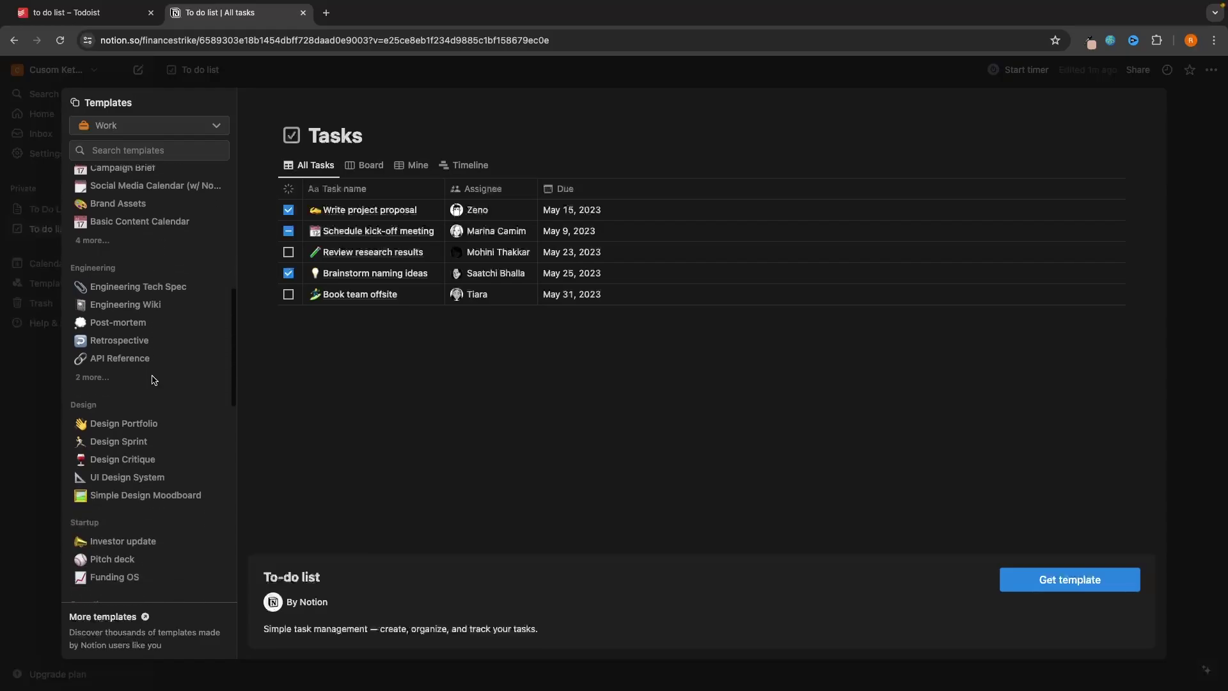
{"action": "scroll", "coordinate": [154, 381], "scroll_direction": "down", "scroll_amount": 7}
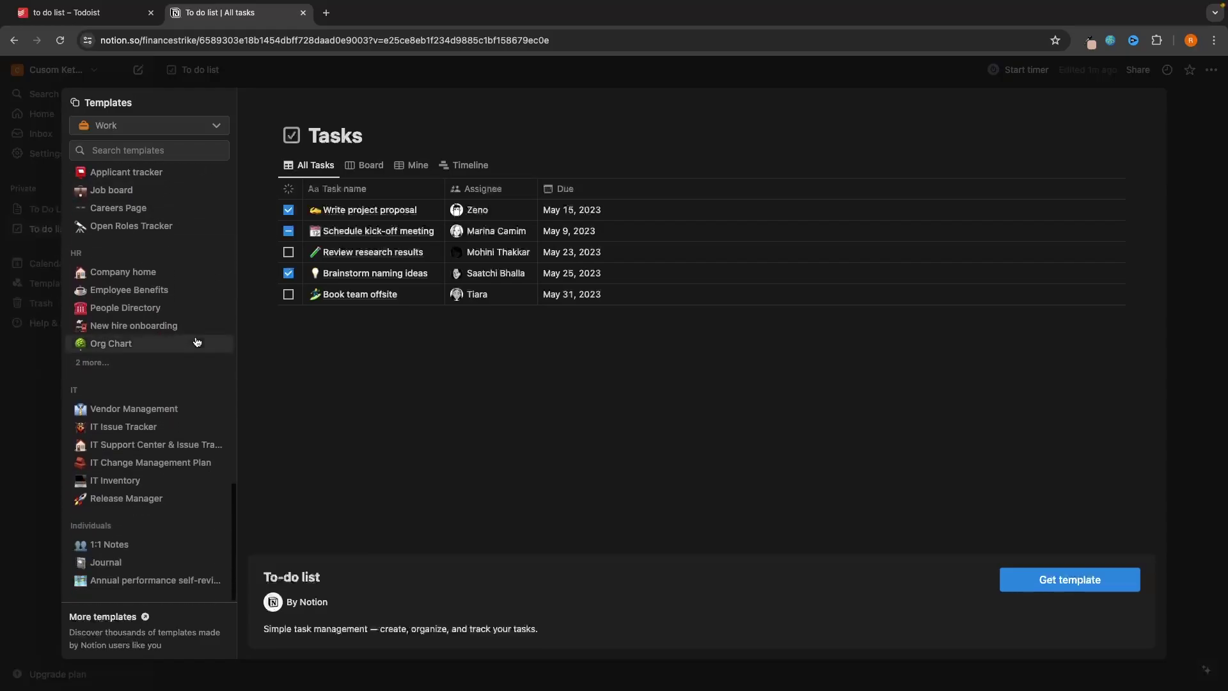
{"action": "scroll", "coordinate": [197, 342], "scroll_direction": "up", "scroll_amount": 20}
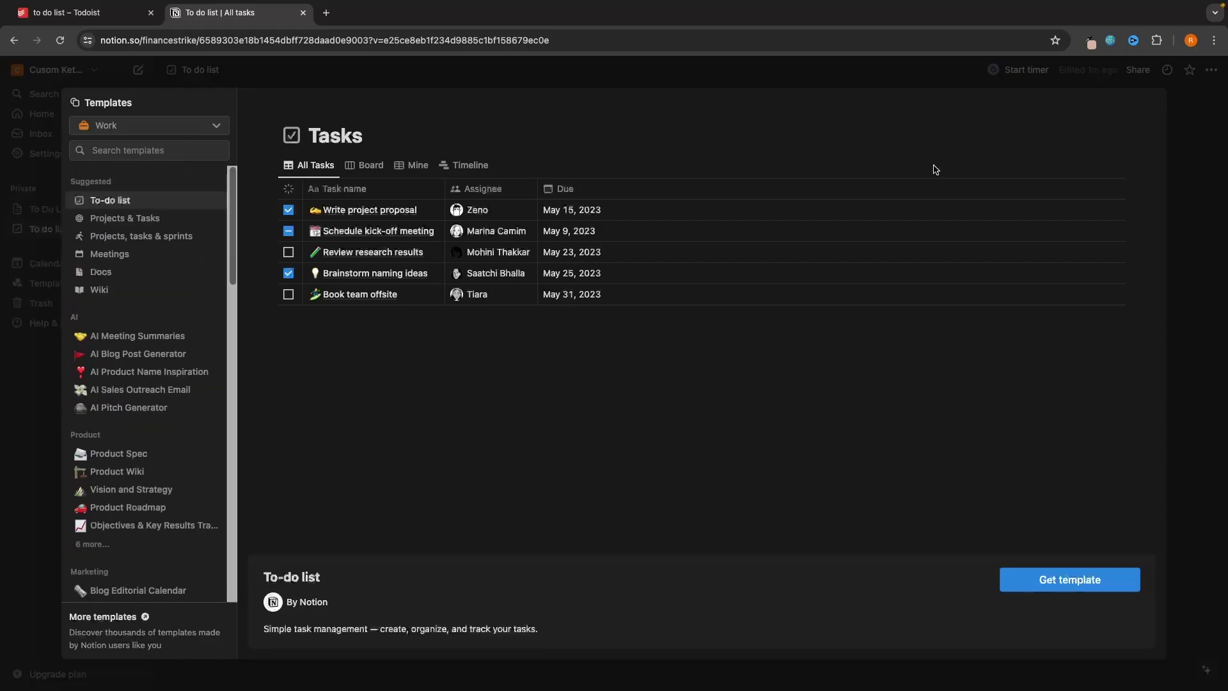
{"action": "left_click", "coordinate": [1188, 223]}
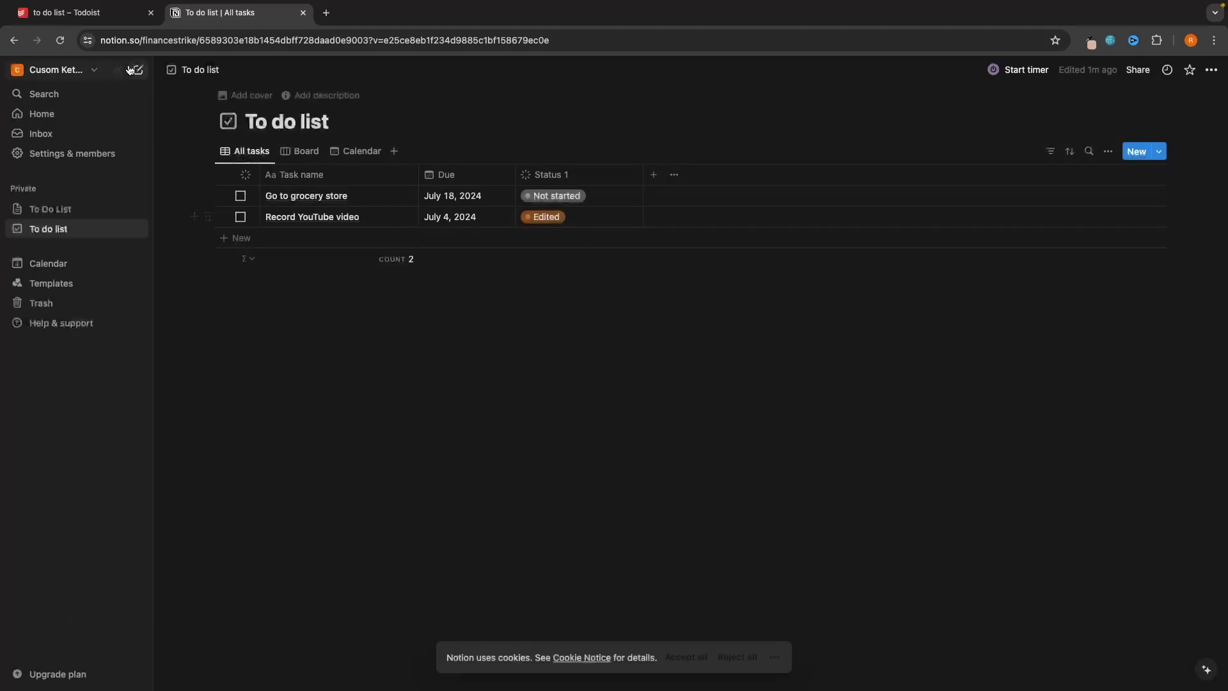
{"action": "left_click", "coordinate": [115, 13]}
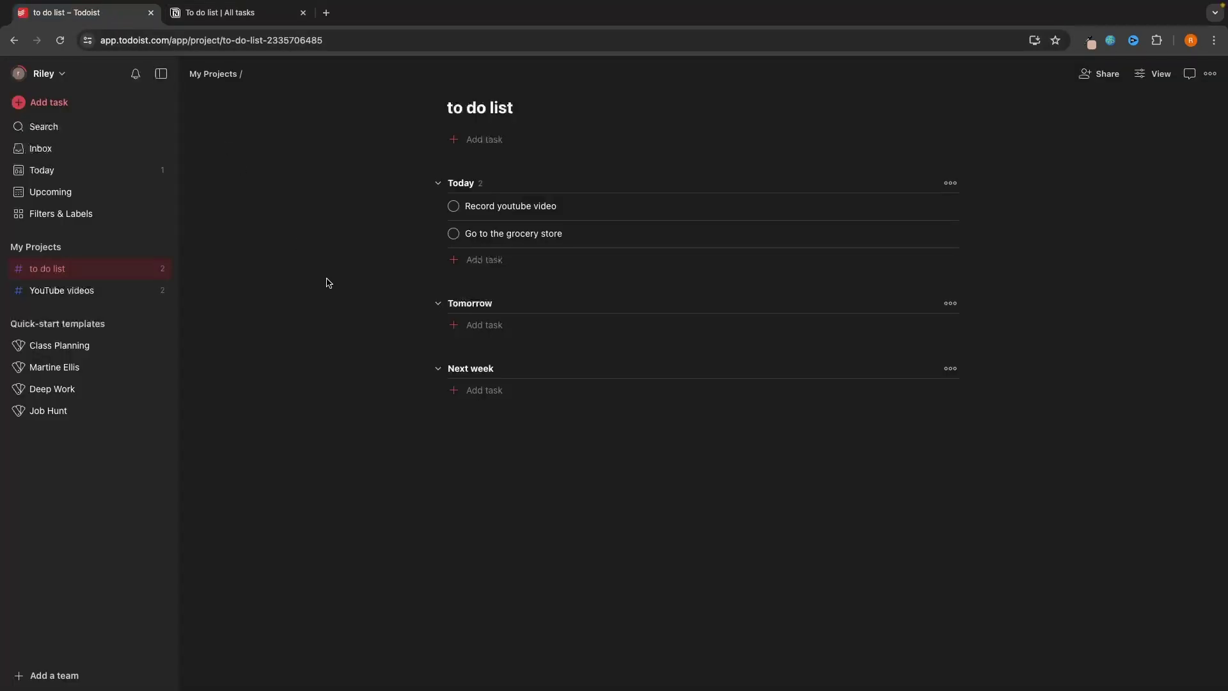